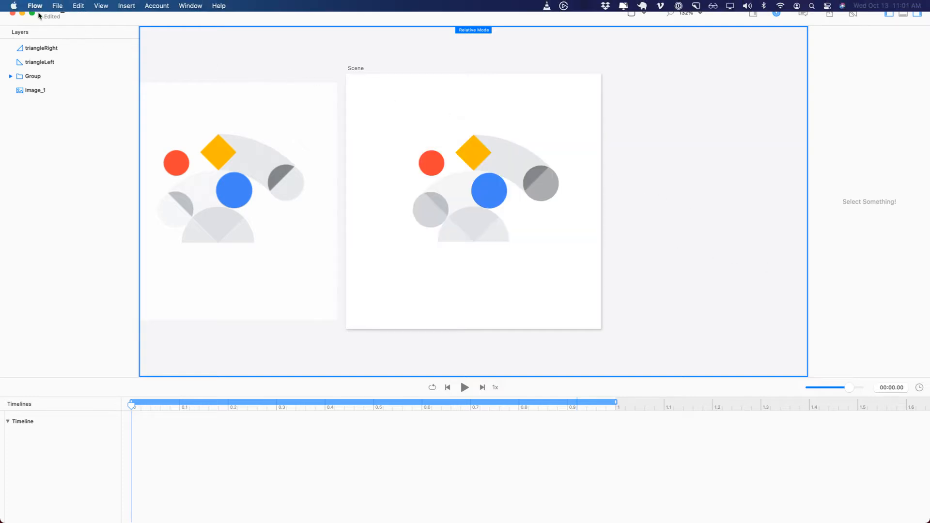
Step: Lower the Flow window to reach the desktop and watch the gh-1.gif reference animation in the browser, closing it when done
{"action": "left_click_drag", "start_coordinate": [201, 11], "coordinate": [185, 124]}
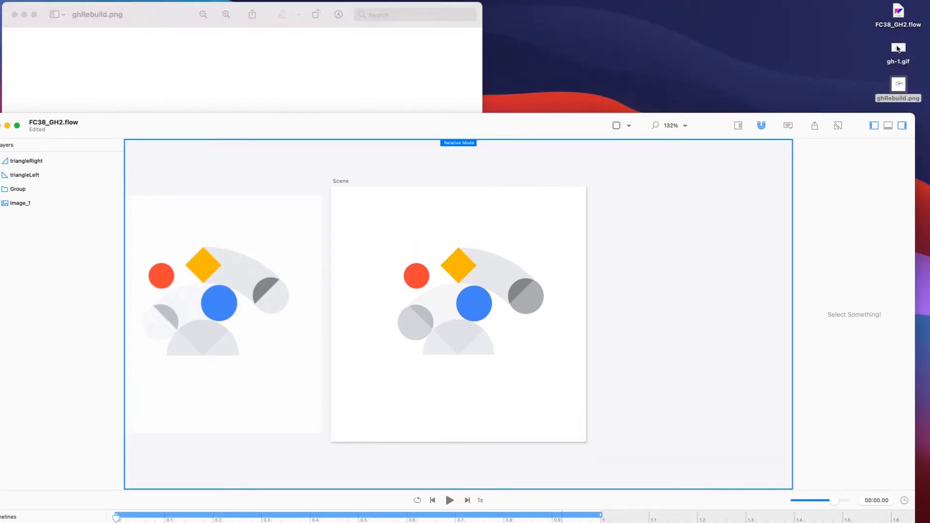
{"action": "left_click_drag", "start_coordinate": [621, 147], "coordinate": [497, 521]}
{"action": "left_click_drag", "start_coordinate": [418, 496], "coordinate": [247, 495]}
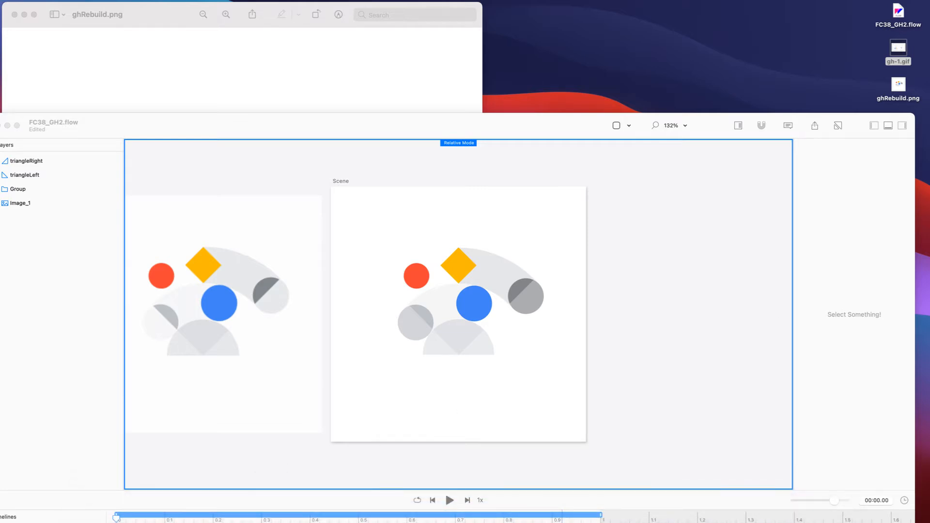
{"action": "left_click_drag", "start_coordinate": [906, 189], "coordinate": [200, 23]}
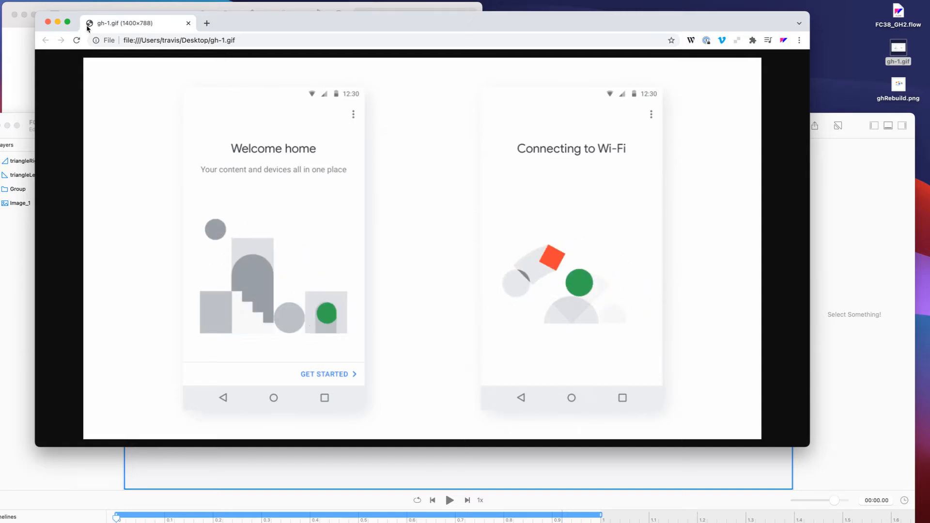
{"action": "key", "text": "super+w"}
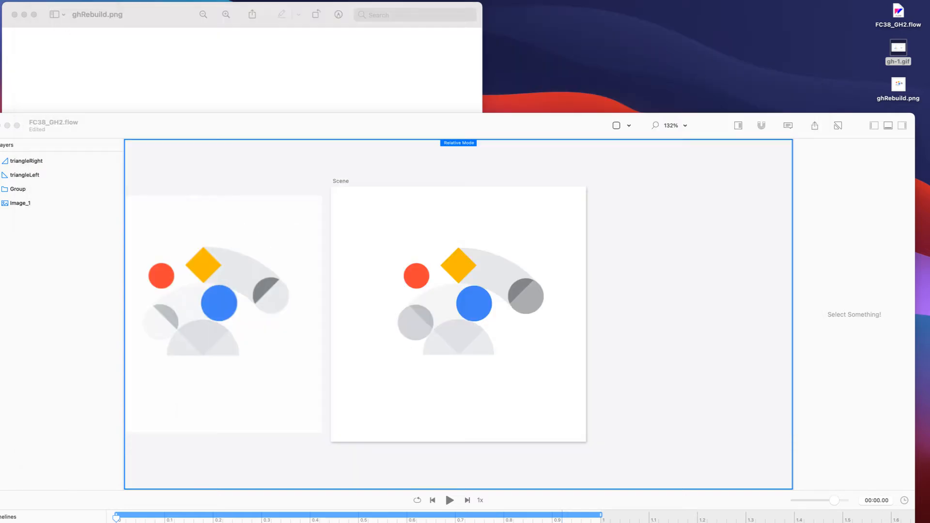
Step: Open gh-1.gif from the desktop in Preview, close ghRebuild.png, and move the GIF window clear of the other windows
{"action": "left_click_drag", "start_coordinate": [549, 116], "coordinate": [818, 91]}
{"action": "double_click", "coordinate": [899, 51]}
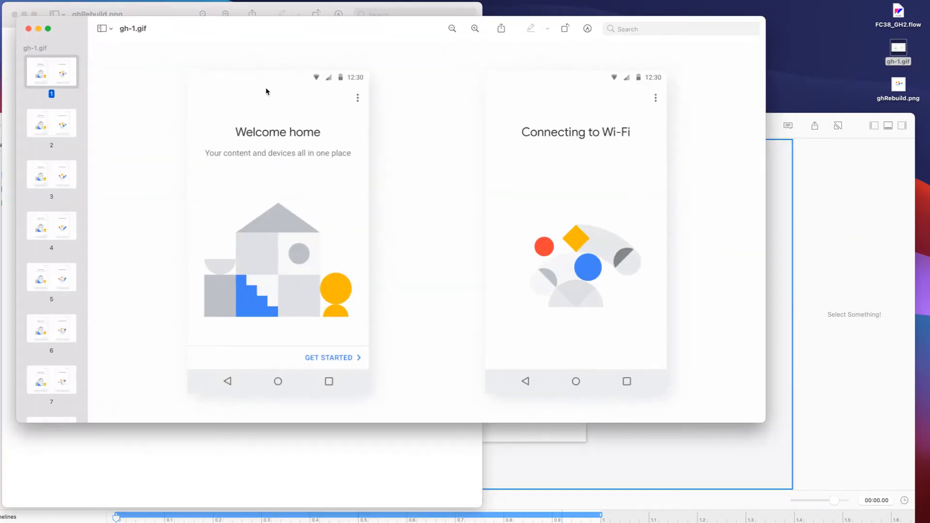
{"action": "left_click_drag", "start_coordinate": [129, 14], "coordinate": [181, 5]}
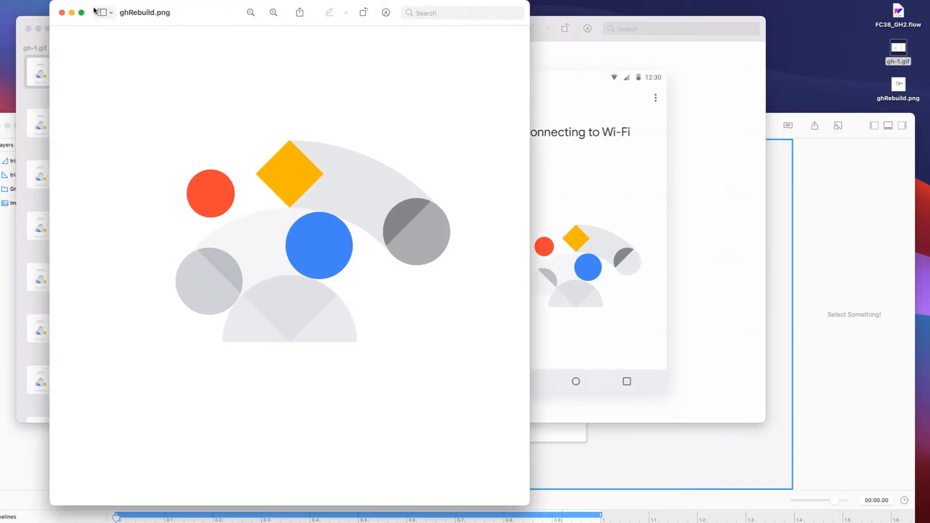
{"action": "left_click", "coordinate": [62, 14]}
{"action": "left_click_drag", "start_coordinate": [257, 21], "coordinate": [399, 3]}
Step: Inspect frames 10 to 12 of gh-1.gif and return to frame 1
{"action": "scroll", "coordinate": [172, 92], "scroll_direction": "down", "scroll_amount": 10}
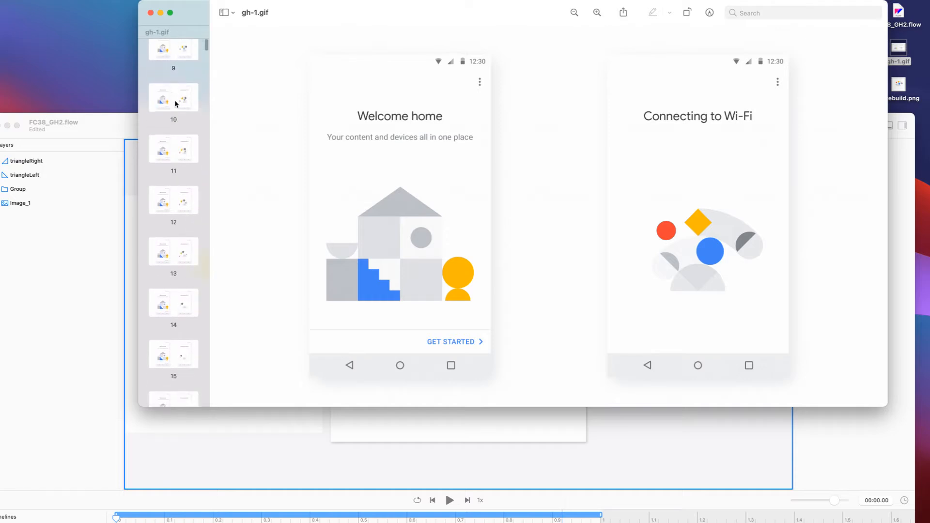
{"action": "left_click", "coordinate": [178, 106]}
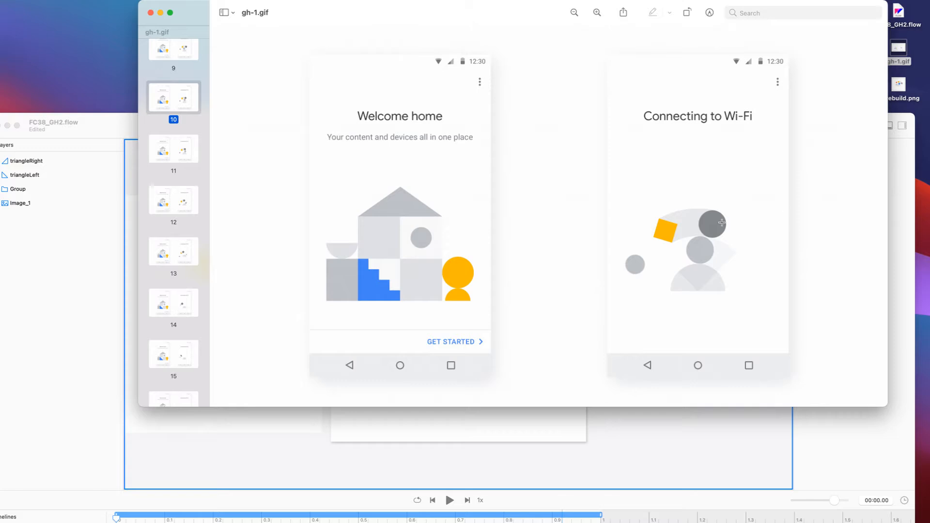
{"action": "key", "text": "Down"}
{"action": "key", "text": "Down"}
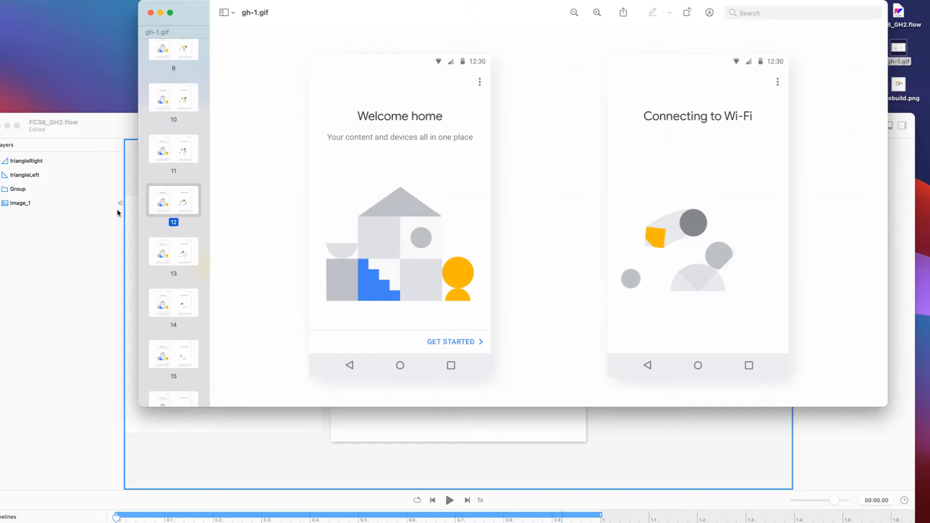
{"action": "left_click", "coordinate": [177, 148]}
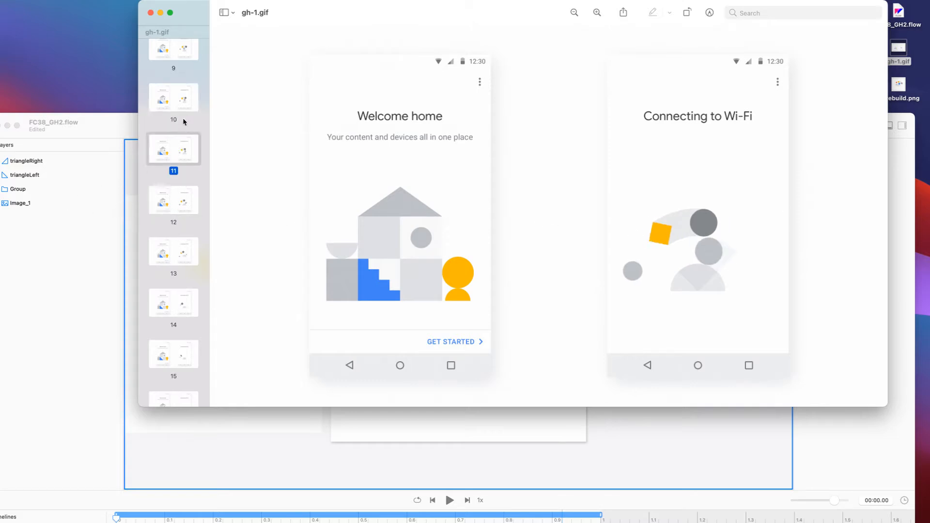
{"action": "scroll", "coordinate": [184, 107], "scroll_direction": "up", "scroll_amount": 10}
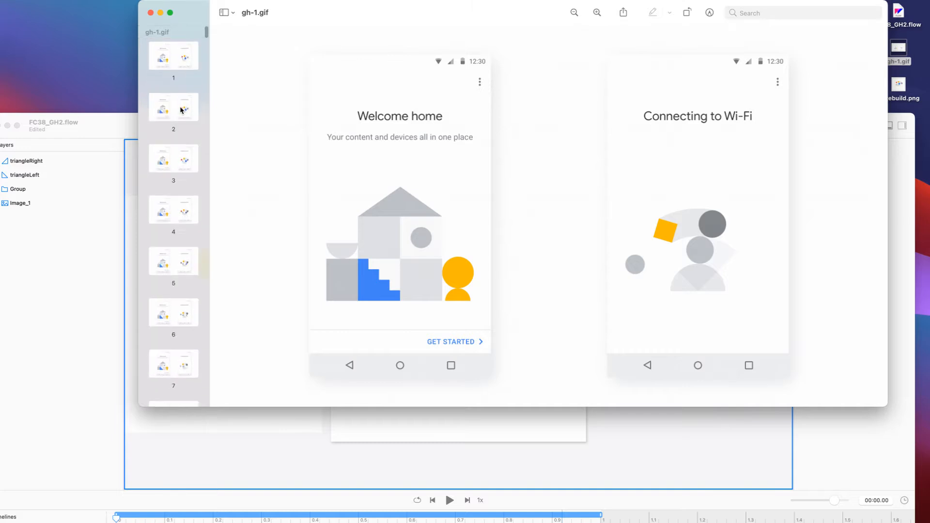
{"action": "left_click", "coordinate": [177, 58]}
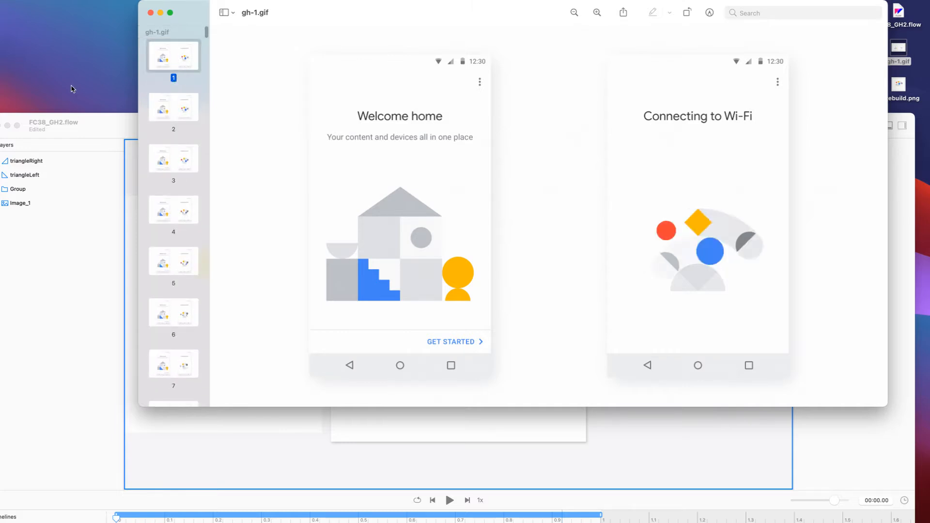
Step: Go through gh-1.gif frame by frame from frame 1 to the frames around 47, following the Connecting to Wi-Fi animation
{"action": "key", "text": "Down"}
{"action": "key", "text": "Down"}
{"action": "key", "text": "Down"}
{"action": "key", "text": "Down"}
{"action": "key", "text": "Down"}
{"action": "key", "text": "Down"}
{"action": "key", "text": "Down"}
{"action": "key", "text": "Down"}
{"action": "key", "text": "Down"}
{"action": "key", "text": "Down"}
{"action": "key", "text": "Down"}
{"action": "key", "text": "Down"}
{"action": "key", "text": "Down"}
{"action": "key", "text": "Down"}
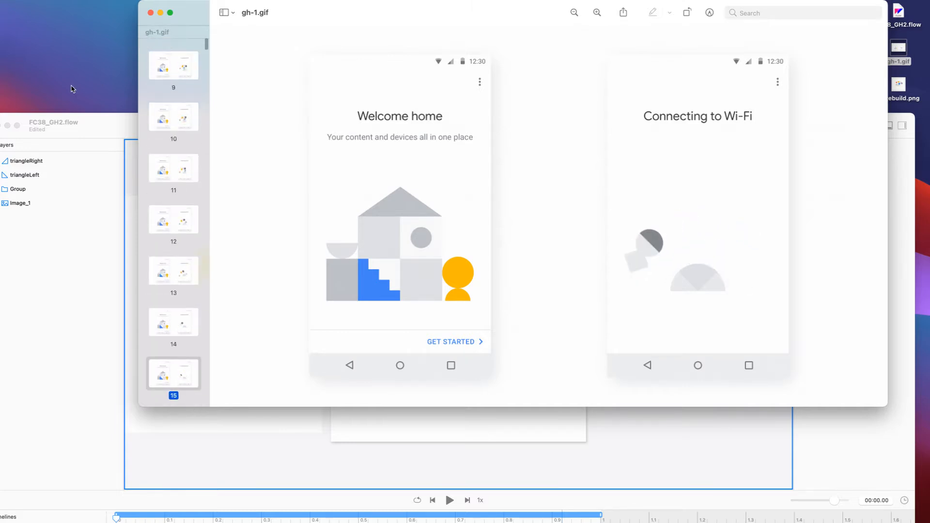
{"action": "key", "text": "Down"}
{"action": "key", "text": "Down"}
{"action": "key", "text": "Down"}
{"action": "key", "text": "Down"}
{"action": "key", "text": "Down"}
{"action": "key", "text": "Down"}
{"action": "key", "text": "Down"}
{"action": "key", "text": "Down"}
{"action": "key", "text": "Down"}
{"action": "key", "text": "Down"}
{"action": "key", "text": "Down"}
{"action": "key", "text": "Down"}
{"action": "key", "text": "Down"}
{"action": "key", "text": "Down"}
{"action": "key", "text": "Down"}
{"action": "key", "text": "Down"}
{"action": "key", "text": "Down"}
{"action": "key", "text": "Down"}
{"action": "key", "text": "Down"}
{"action": "key", "text": "Down"}
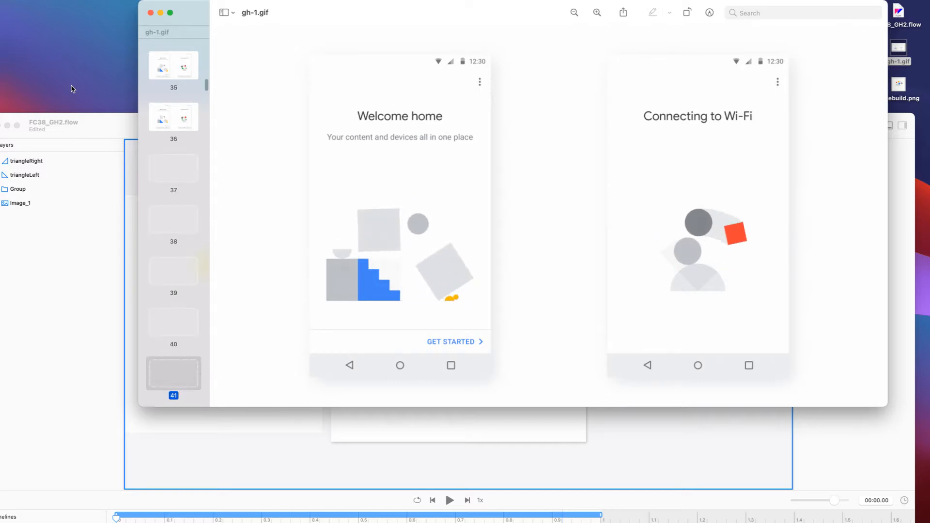
{"action": "key", "text": "Down"}
{"action": "key", "text": "Down"}
{"action": "key", "text": "Down"}
{"action": "key", "text": "Down"}
{"action": "key", "text": "Down"}
{"action": "key", "text": "Up"}
{"action": "key", "text": "Up"}
{"action": "key", "text": "Up"}
{"action": "key", "text": "Up"}
{"action": "key", "text": "Up"}
{"action": "key", "text": "Up"}
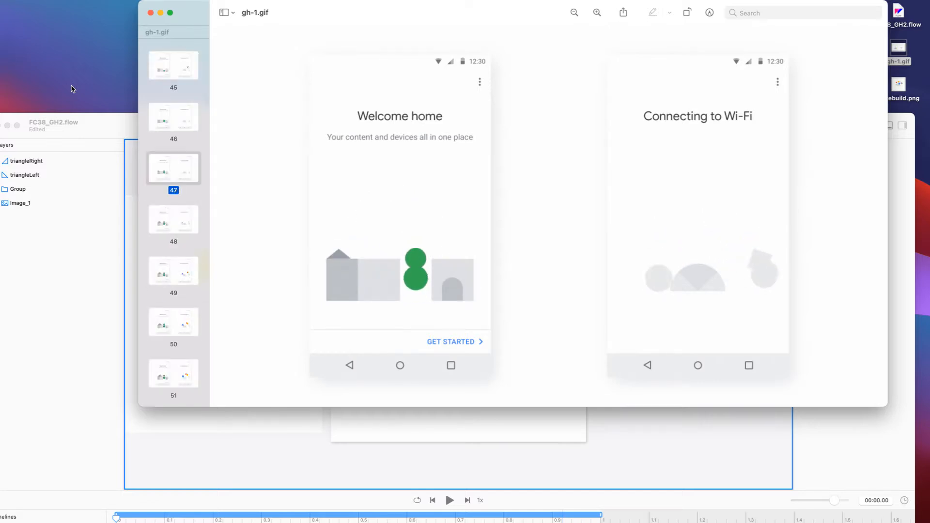
Step: Examine frames 43 to 54 individually to study how the Wi-Fi shapes change at the far end of their arc
{"action": "key", "text": "Down"}
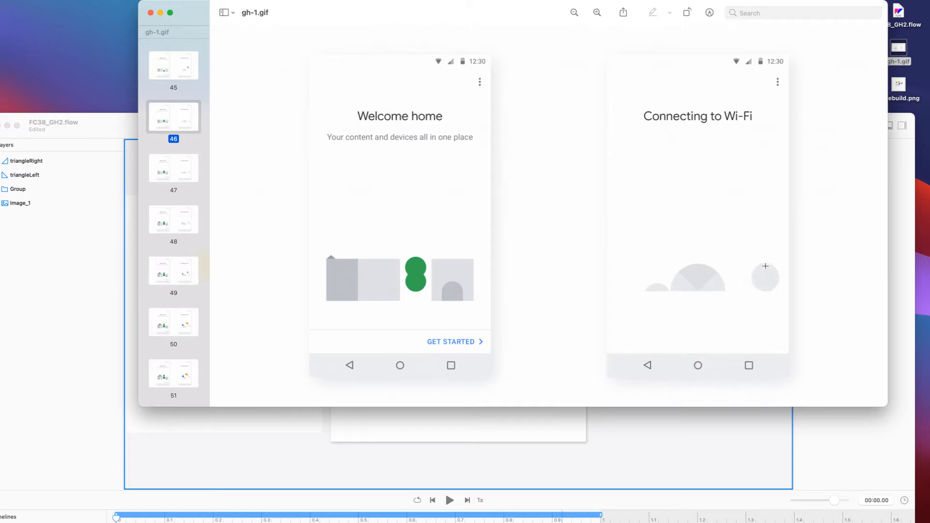
{"action": "key", "text": "Up"}
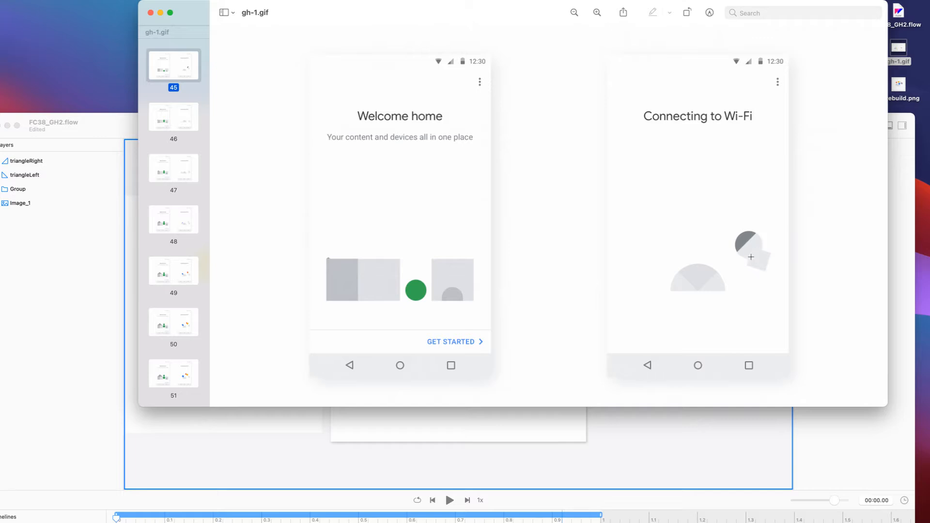
{"action": "key", "text": "Up"}
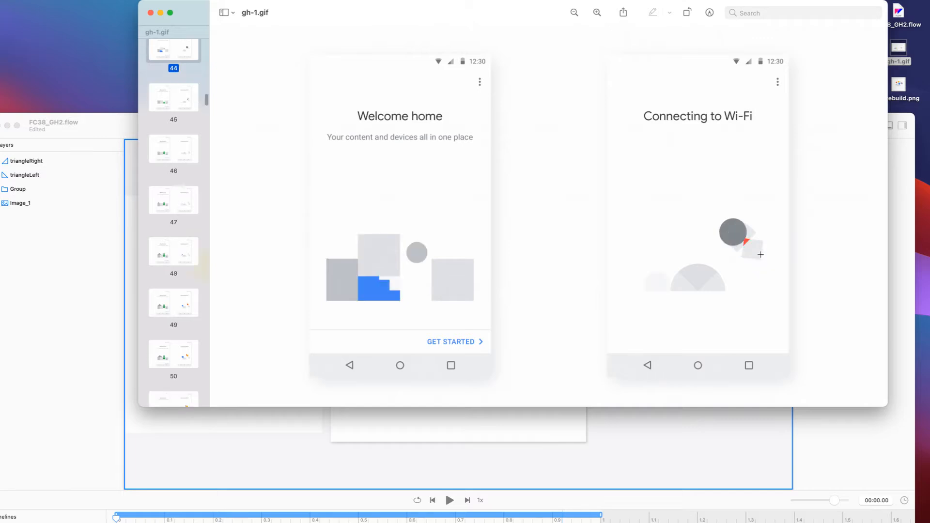
{"action": "key", "text": "Up"}
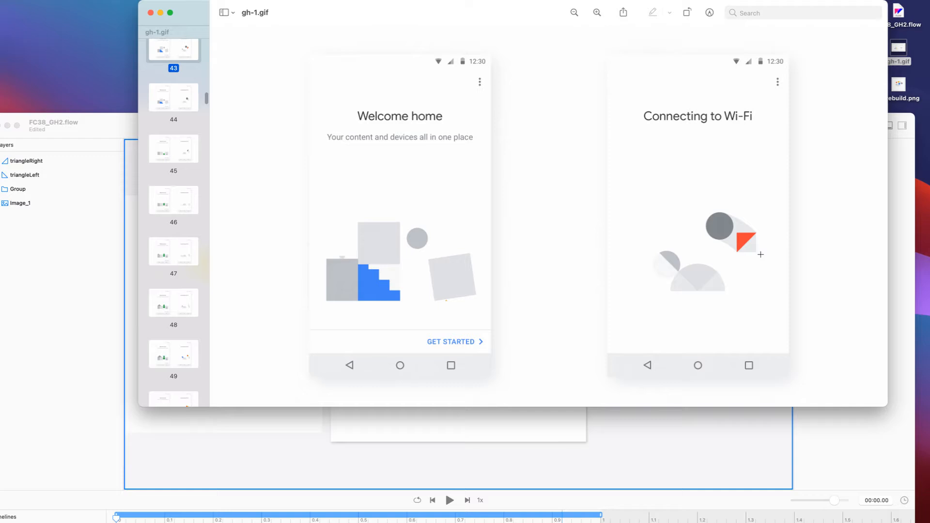
{"action": "key", "text": "Down"}
{"action": "key", "text": "Down"}
{"action": "key", "text": "Down"}
{"action": "key", "text": "Down"}
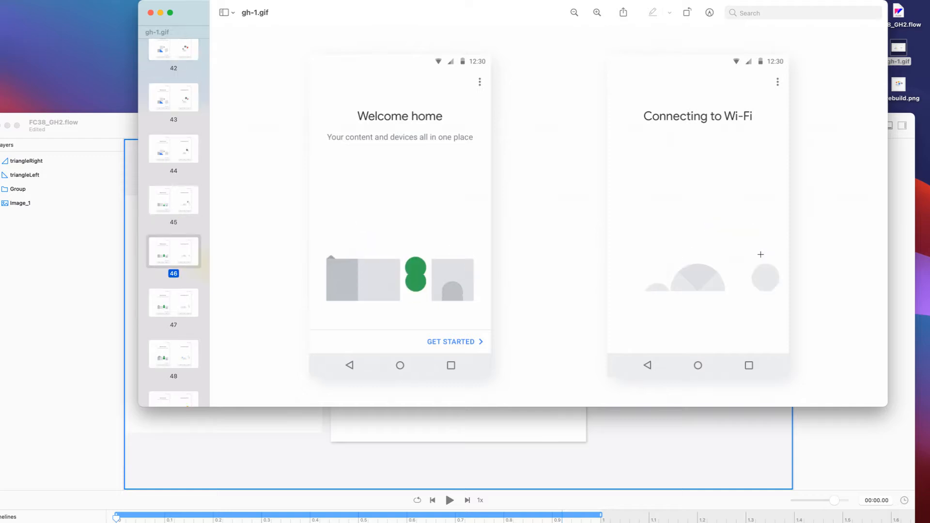
{"action": "key", "text": "Down"}
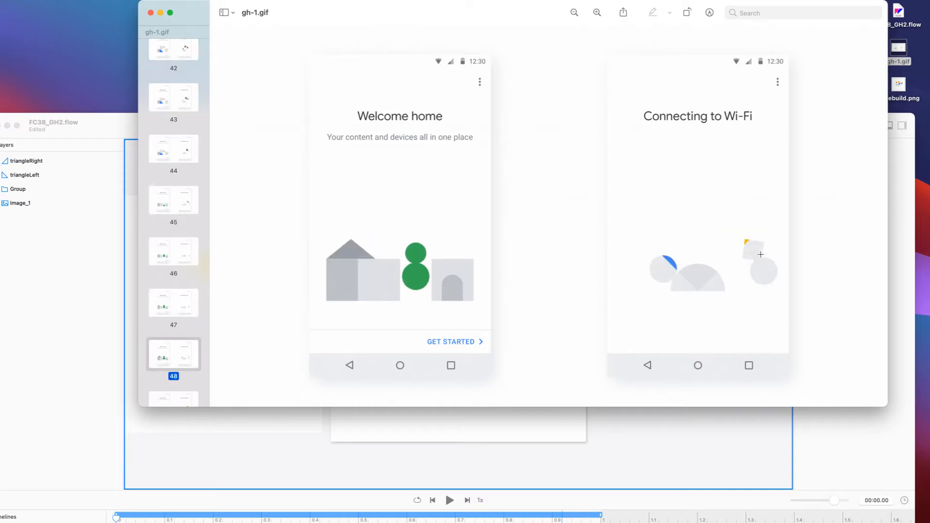
{"action": "key", "text": "Down"}
{"action": "key", "text": "Up"}
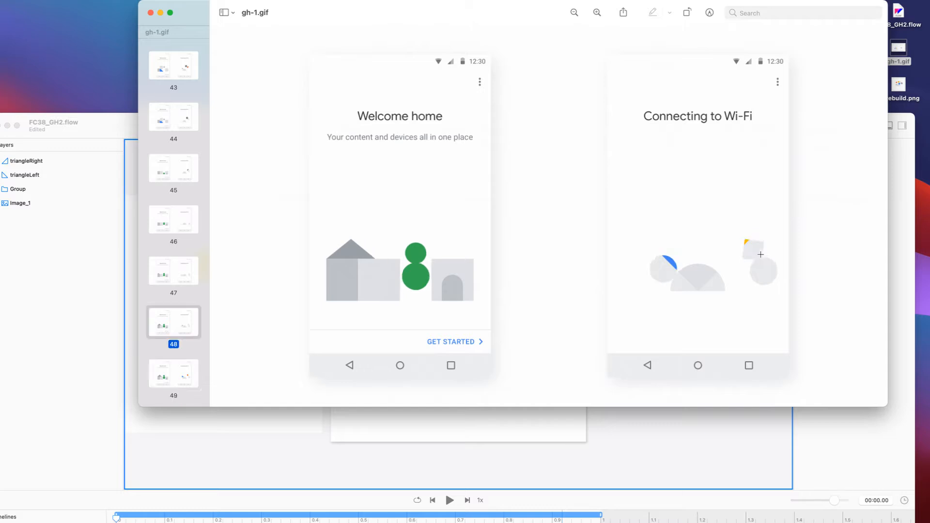
{"action": "key", "text": "Down"}
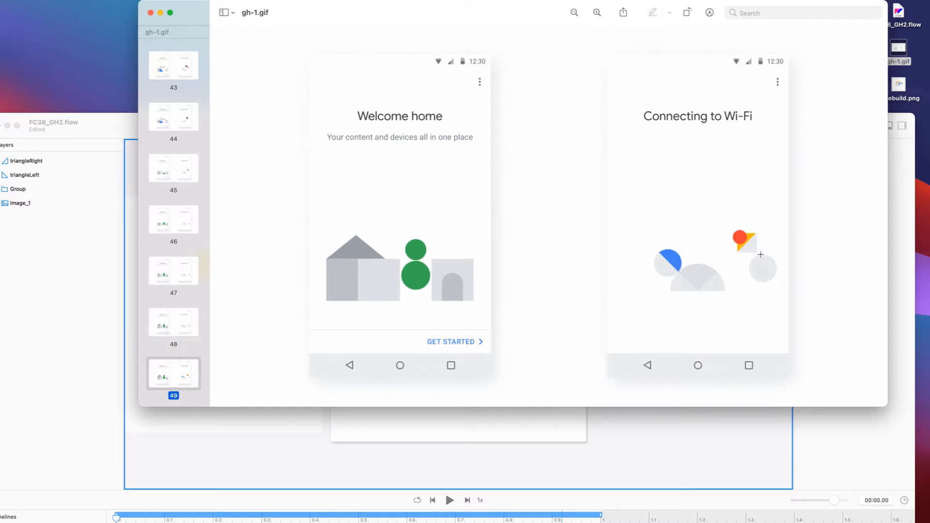
{"action": "key", "text": "Down"}
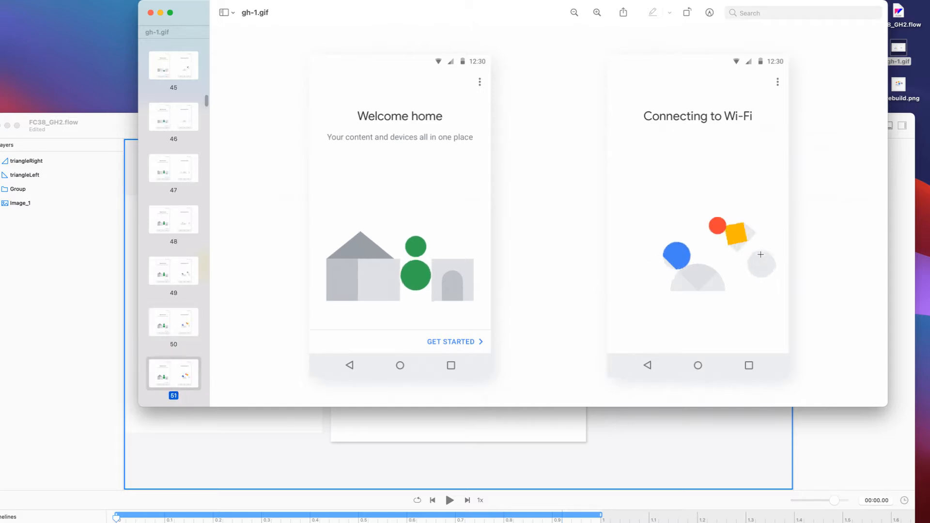
{"action": "key", "text": "Down"}
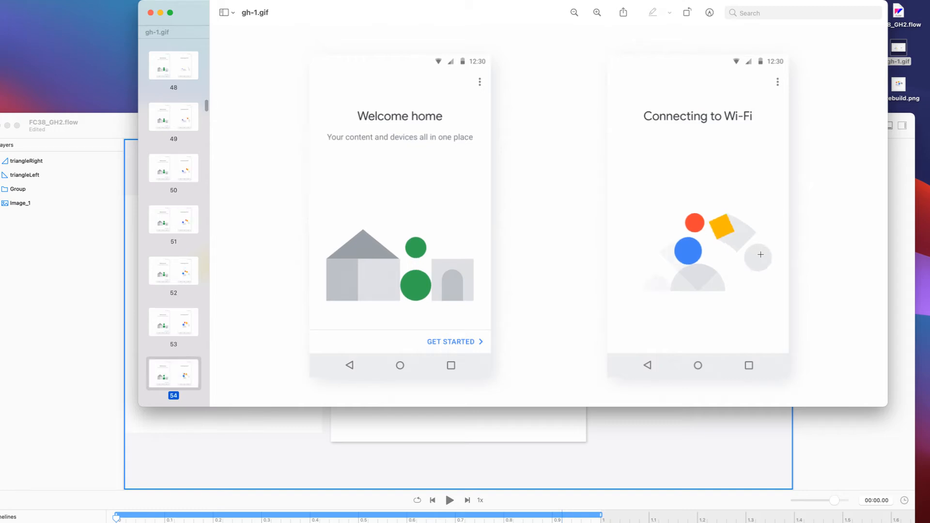
Step: Advance through gh-1.gif from frame 54 to about frame 72, following the shapes' swing back across the Wi-Fi screen
{"action": "key", "text": "Down"}
{"action": "key", "text": "Down"}
{"action": "key", "text": "Down"}
{"action": "key", "text": "Down"}
{"action": "key", "text": "Down"}
{"action": "key", "text": "Down"}
{"action": "key", "text": "Down"}
{"action": "key", "text": "Down"}
{"action": "key", "text": "Down"}
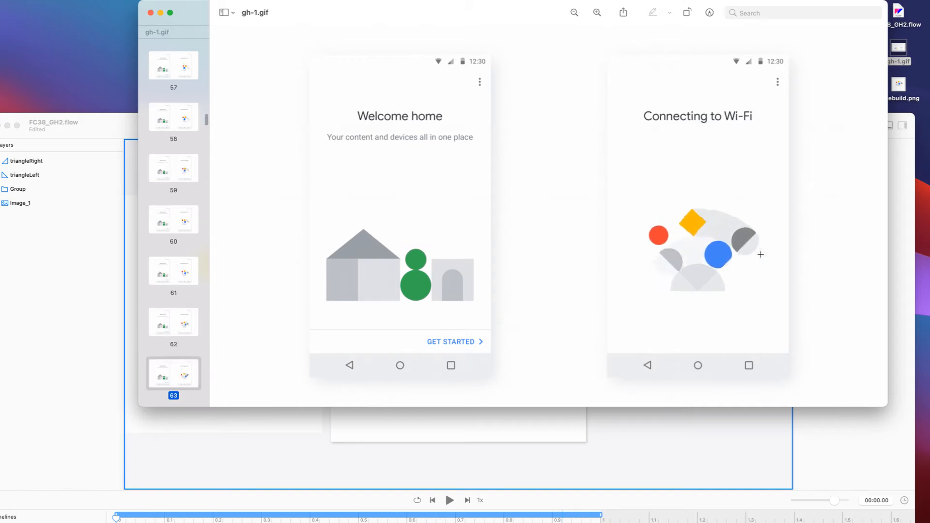
{"action": "key", "text": "Down"}
{"action": "key", "text": "Down"}
{"action": "key", "text": "Down"}
{"action": "key", "text": "Down"}
{"action": "key", "text": "Down"}
{"action": "key", "text": "Down"}
{"action": "key", "text": "Down"}
{"action": "key", "text": "Down"}
{"action": "key", "text": "Down"}
{"action": "key", "text": "Down"}
{"action": "key", "text": "Down"}
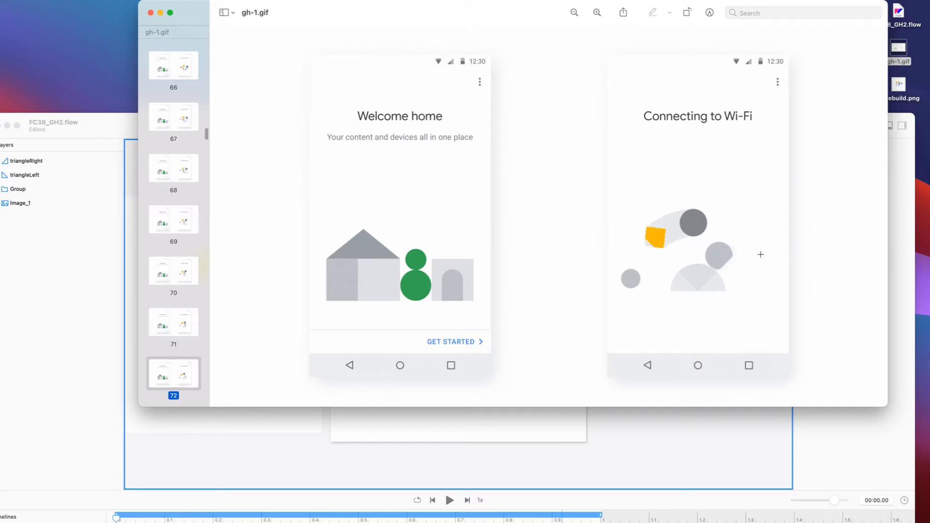
Step: Compare frames 72 to 78 back and forth to study the Wi-Fi shapes' turnaround at the other end of the arc
{"action": "key", "text": "Up"}
{"action": "key", "text": "Up"}
{"action": "key", "text": "Up"}
{"action": "key", "text": "Up"}
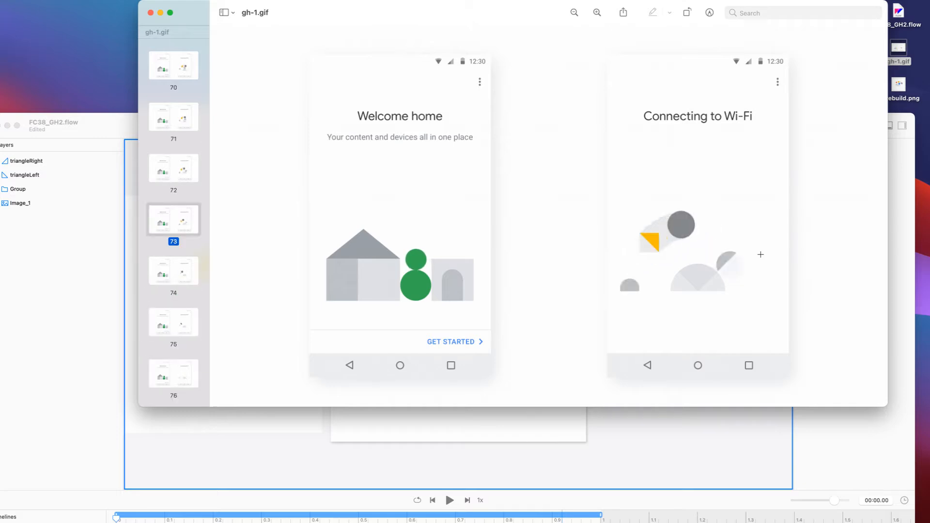
{"action": "key", "text": "Down"}
{"action": "key", "text": "Down"}
{"action": "key", "text": "Down"}
{"action": "key", "text": "Down"}
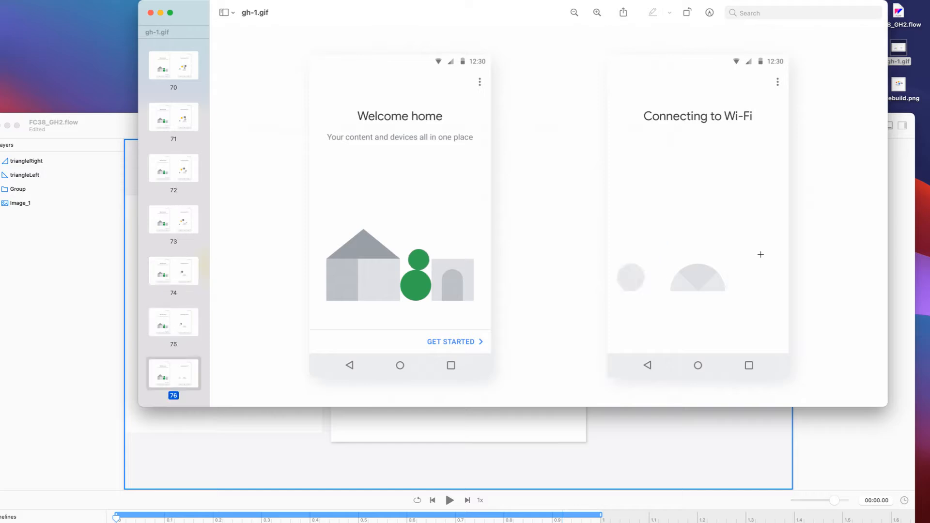
{"action": "key", "text": "Down"}
{"action": "key", "text": "Up"}
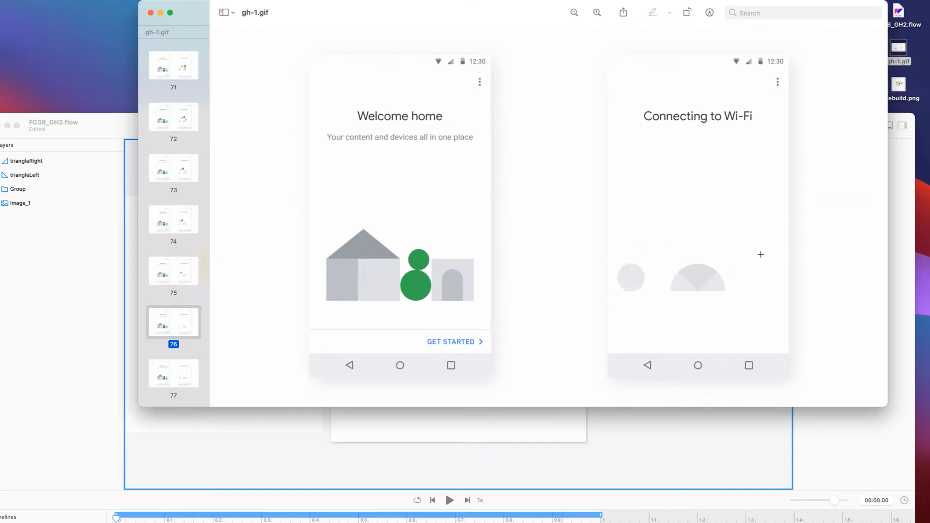
{"action": "key", "text": "Up"}
{"action": "key", "text": "Down"}
{"action": "key", "text": "Down"}
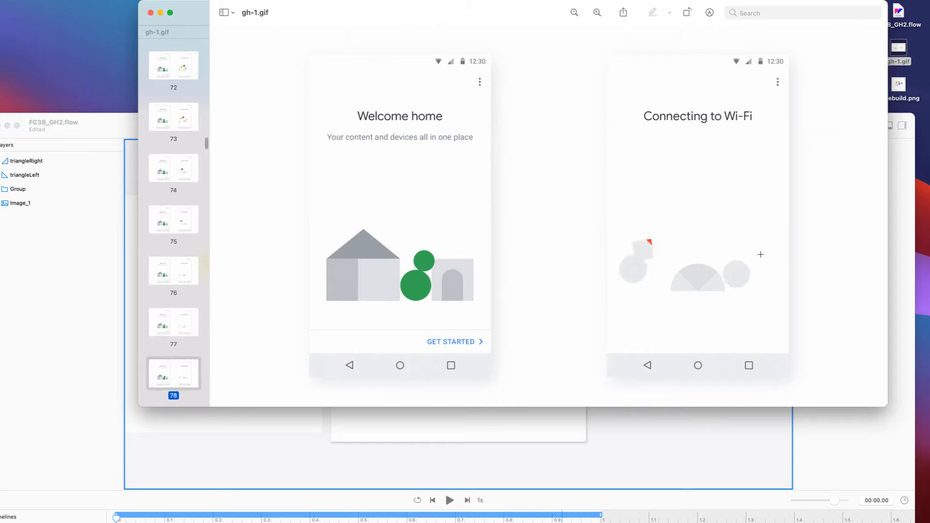
Step: Advance through gh-1.gif to frame 109 and recheck the neighbouring frames around 107 for the next turnaround of the shapes
{"action": "key", "text": "Down"}
{"action": "key", "text": "Down"}
{"action": "key", "text": "Down"}
{"action": "key", "text": "Down"}
{"action": "key", "text": "Down"}
{"action": "key", "text": "Down"}
{"action": "key", "text": "Down"}
{"action": "key", "text": "Down"}
{"action": "key", "text": "Down"}
{"action": "key", "text": "Down"}
{"action": "key", "text": "Down"}
{"action": "key", "text": "Down"}
{"action": "key", "text": "Down"}
{"action": "key", "text": "Down"}
{"action": "key", "text": "Down"}
{"action": "key", "text": "Down"}
{"action": "key", "text": "Down"}
{"action": "key", "text": "Down"}
{"action": "key", "text": "Down"}
{"action": "key", "text": "Down"}
{"action": "key", "text": "Down"}
{"action": "key", "text": "Down"}
{"action": "key", "text": "Down"}
{"action": "key", "text": "Down"}
{"action": "key", "text": "Down"}
{"action": "key", "text": "Down"}
{"action": "key", "text": "Down"}
{"action": "key", "text": "Down"}
{"action": "key", "text": "Down"}
{"action": "key", "text": "Down"}
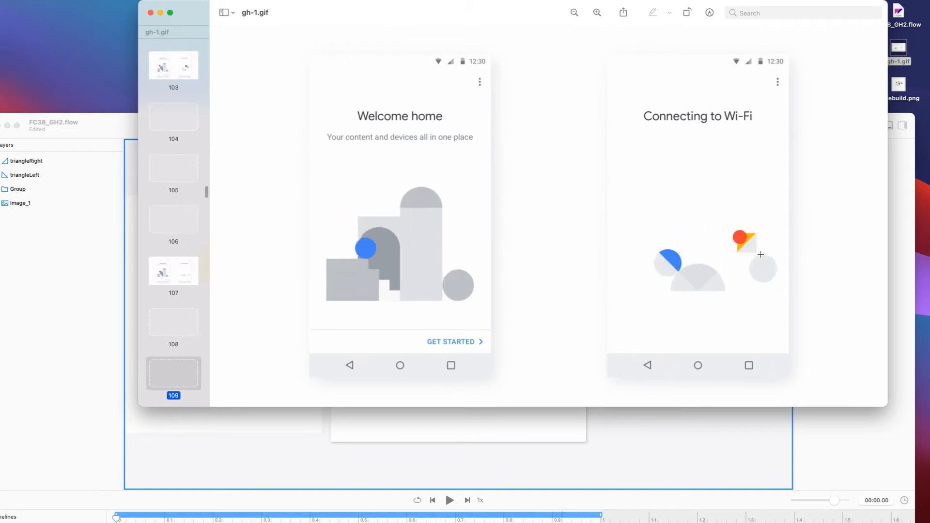
{"action": "key", "text": "Up"}
{"action": "key", "text": "Up"}
{"action": "key", "text": "Up"}
{"action": "key", "text": "Down"}
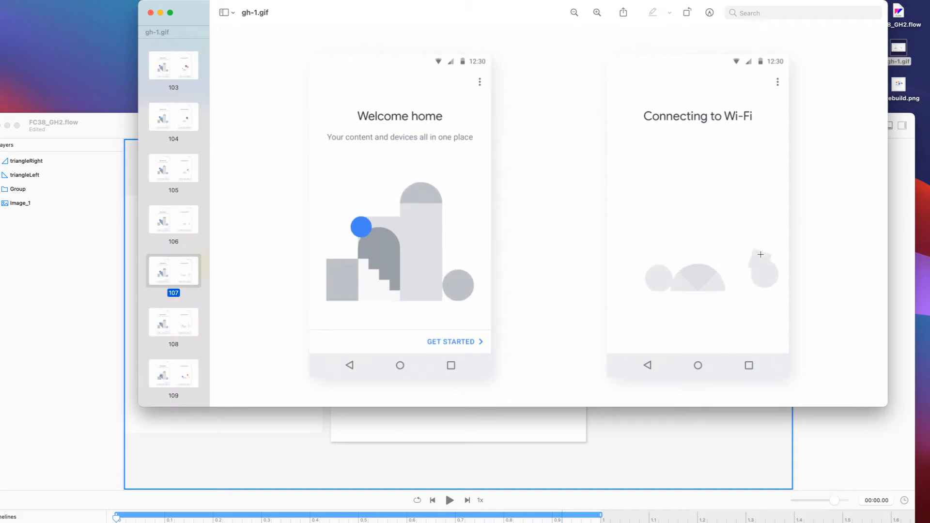
Step: Review gh-1.gif backwards from frame 107 to frame 90, following the Wi-Fi shapes in reverse
{"action": "key", "text": "Up"}
{"action": "key", "text": "Up"}
{"action": "key", "text": "Up"}
{"action": "key", "text": "Up"}
{"action": "key", "text": "Up"}
{"action": "key", "text": "Up"}
{"action": "key", "text": "Up"}
{"action": "key", "text": "Up"}
{"action": "key", "text": "Up"}
{"action": "key", "text": "Up"}
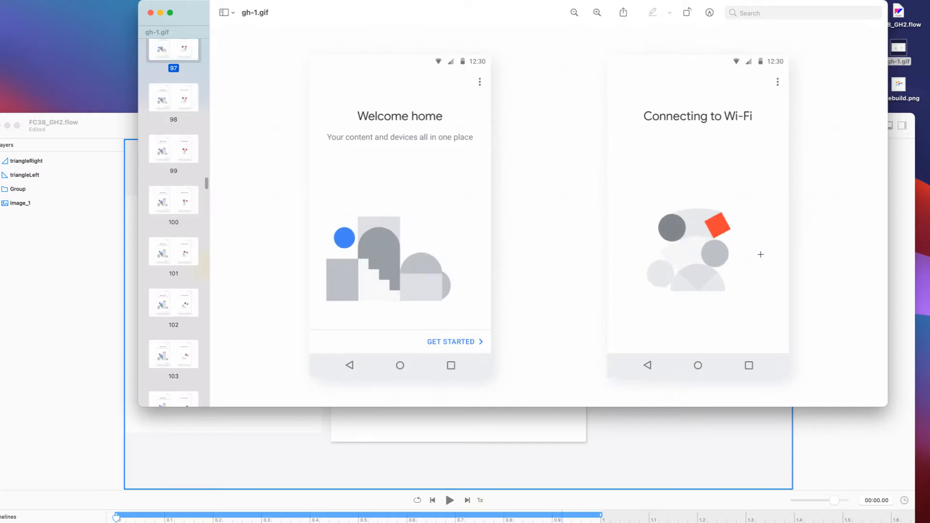
{"action": "key", "text": "Up"}
{"action": "key", "text": "Up"}
{"action": "key", "text": "Up"}
{"action": "key", "text": "Up"}
{"action": "key", "text": "Up"}
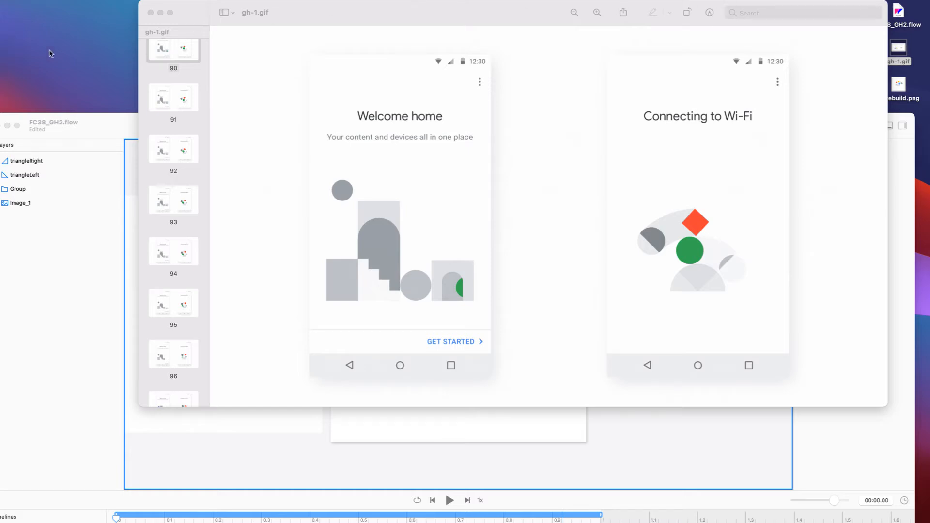
Step: Put away the gh-1.gif preview and expand the FC38_GH2.flow window to fill the screen
{"action": "left_click", "coordinate": [150, 13]}
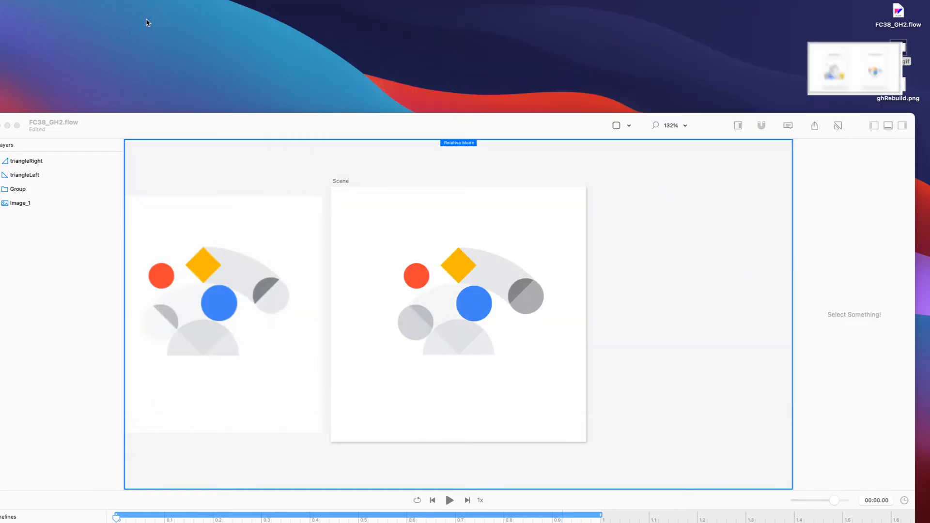
{"action": "left_click_drag", "start_coordinate": [119, 119], "coordinate": [191, 103]}
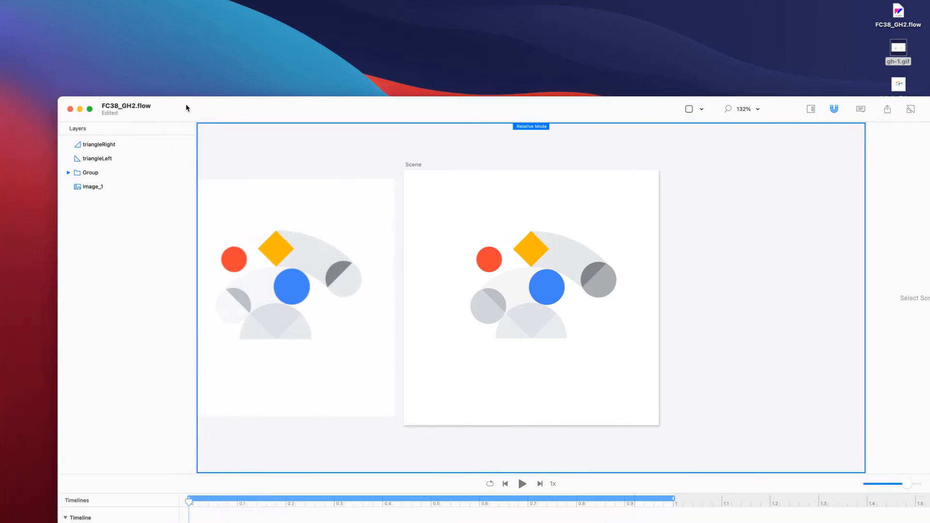
{"action": "left_click", "coordinate": [90, 110]}
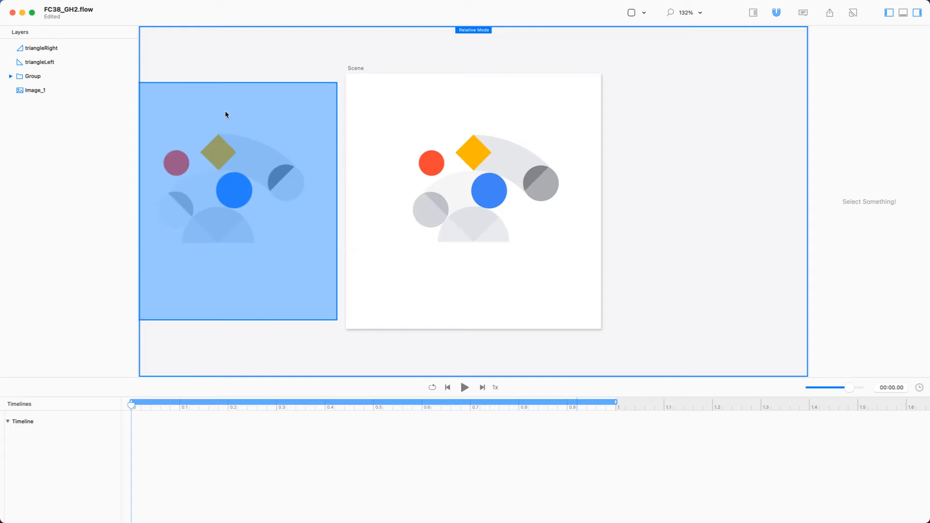
Step: Expand Group and set the rotation of circle2Group, diamondGroup and arc2Circle1 to 0 degrees
{"action": "left_click", "coordinate": [52, 64]}
{"action": "left_click", "coordinate": [59, 51], "text": "shift"}
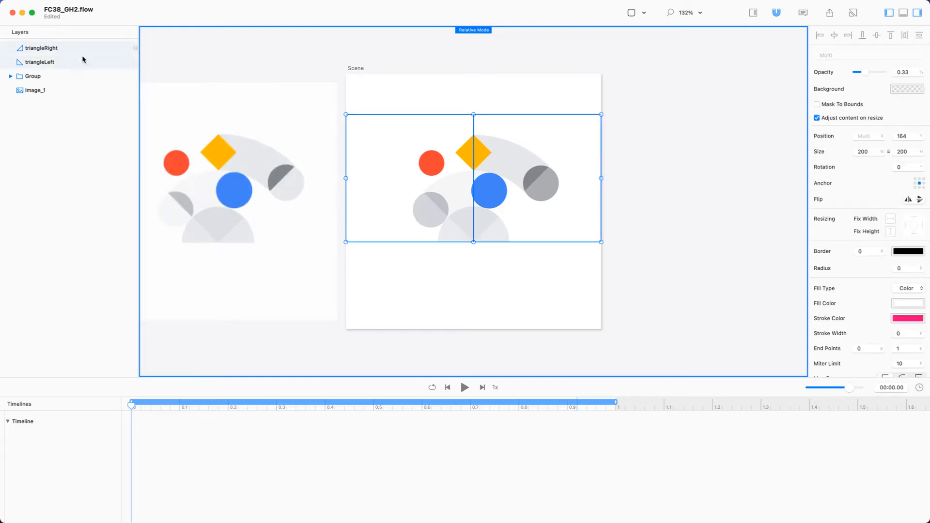
{"action": "left_click", "coordinate": [10, 76]}
{"action": "left_click", "coordinate": [54, 89]}
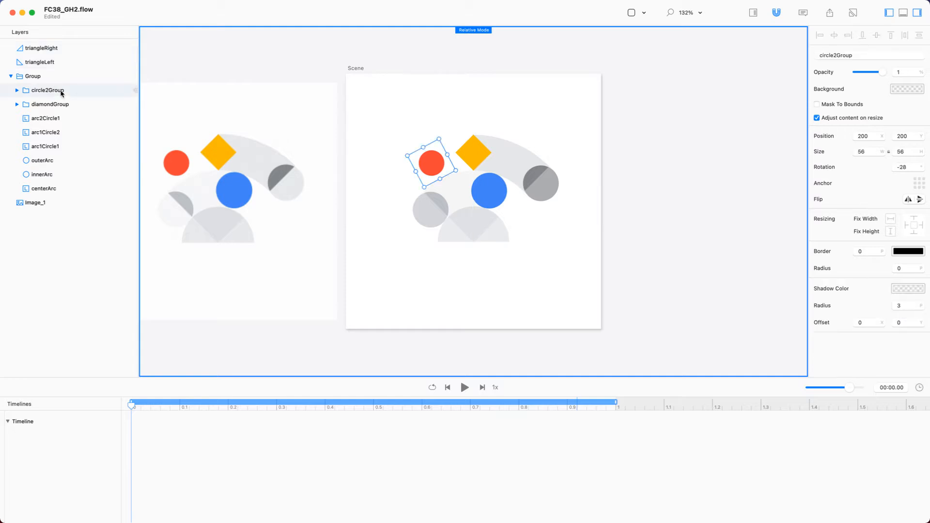
{"action": "left_click", "coordinate": [63, 105], "text": "shift"}
{"action": "left_click", "coordinate": [67, 121], "text": "shift"}
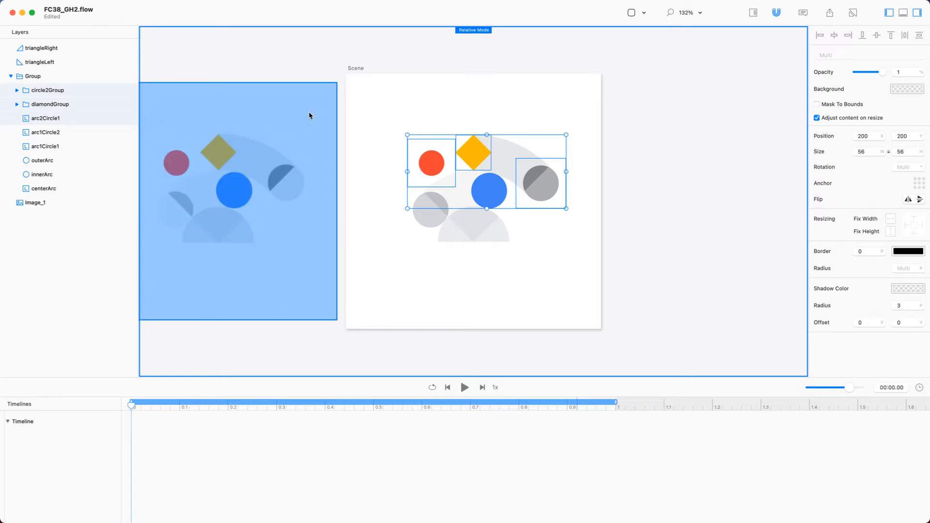
{"action": "left_click", "coordinate": [910, 166]}
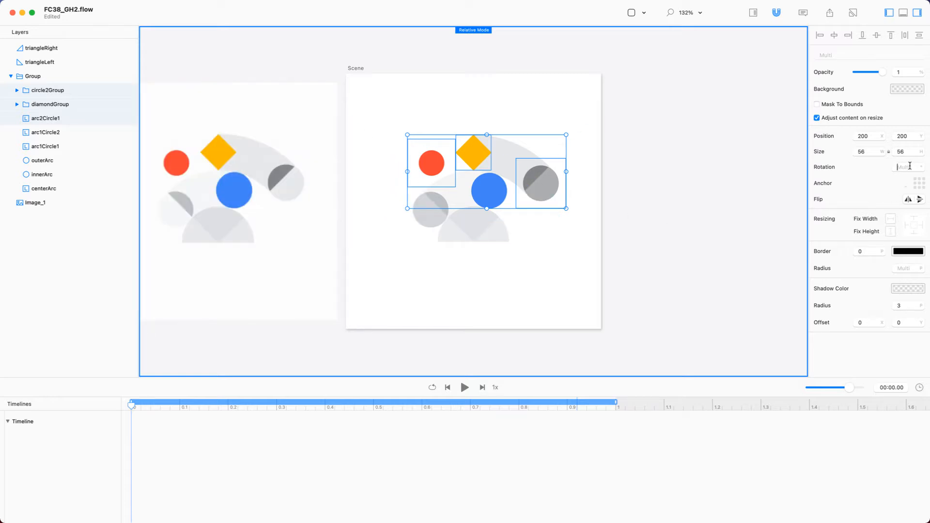
{"action": "type", "text": "0"}
{"action": "key", "text": "Return"}
Step: Try rotations of 10, 40, 50, 60 and 80 degrees on the three selected outer-arc shapes
{"action": "type", "text": "10"}
{"action": "key", "text": "Return"}
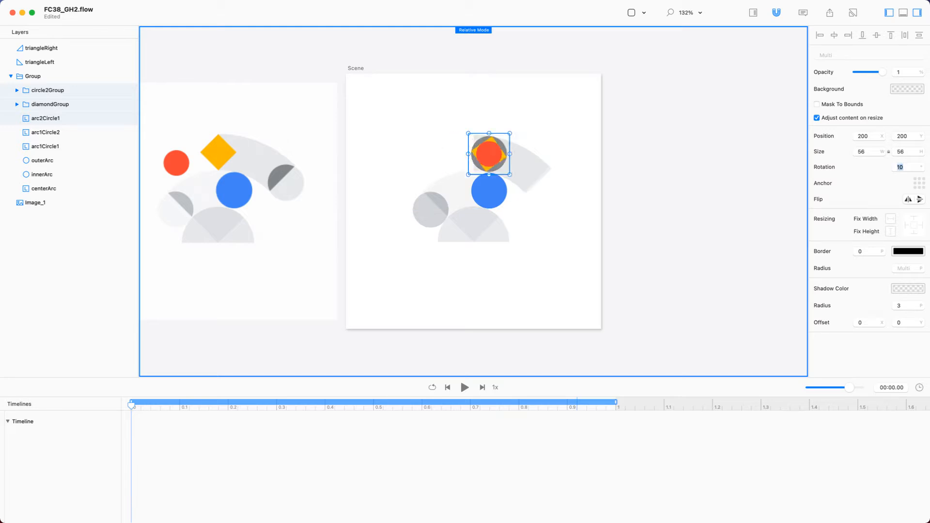
{"action": "type", "text": "40"}
{"action": "key", "text": "Return"}
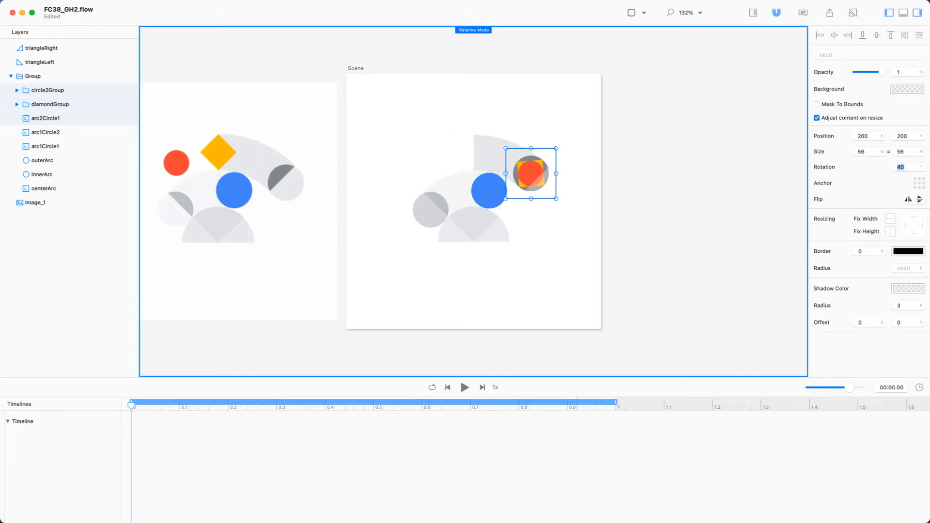
{"action": "type", "text": "50"}
{"action": "key", "text": "Return"}
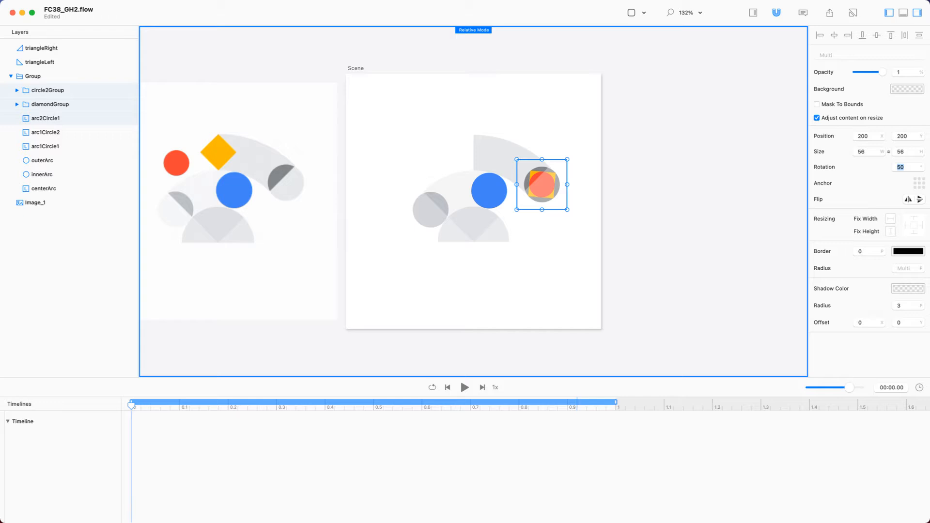
{"action": "type", "text": "60"}
{"action": "key", "text": "Return"}
{"action": "type", "text": "80"}
{"action": "key", "text": "Return"}
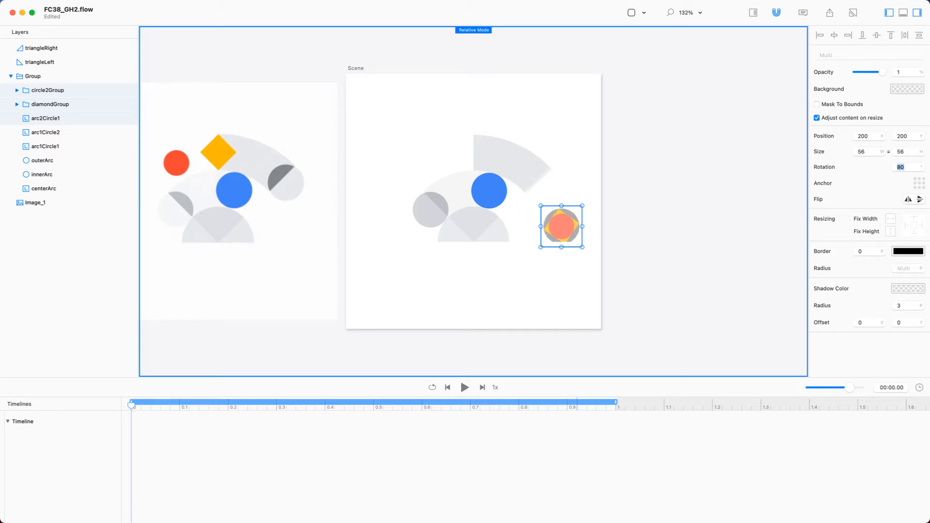
Step: Compare rotations of 78, 79 and 80 degrees for circle2Group, diamondGroup and arc2Circle1, and leave them at 78
{"action": "type", "text": "78"}
{"action": "key", "text": "Return"}
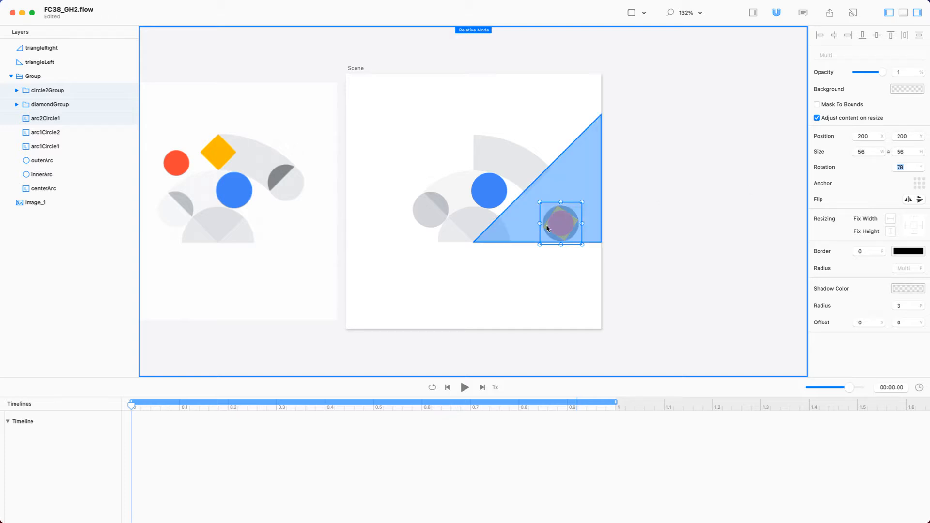
{"action": "key", "text": "Up"}
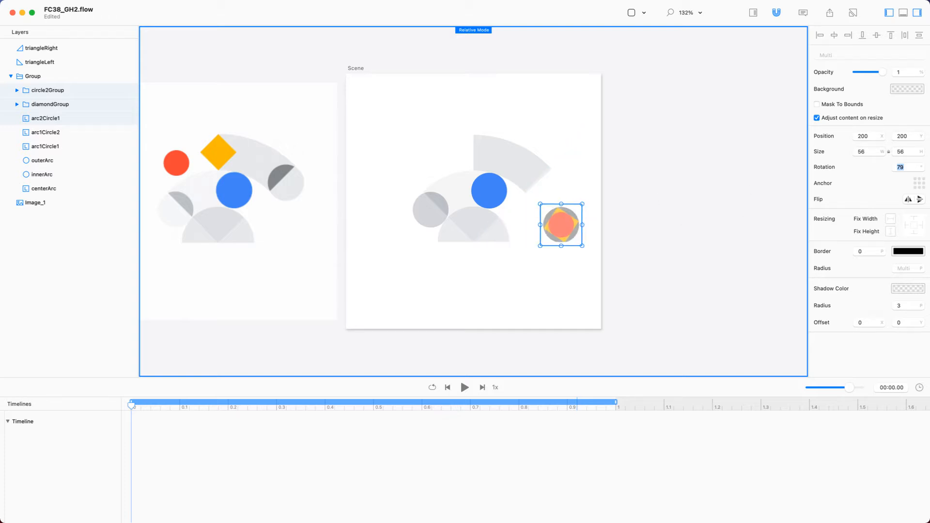
{"action": "key", "text": "Up"}
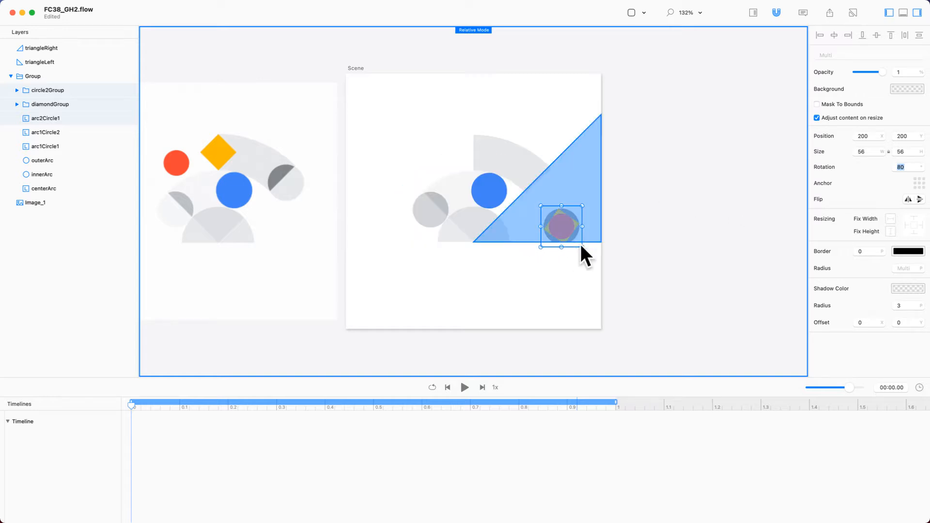
{"action": "key", "text": "Down"}
{"action": "key", "text": "Down"}
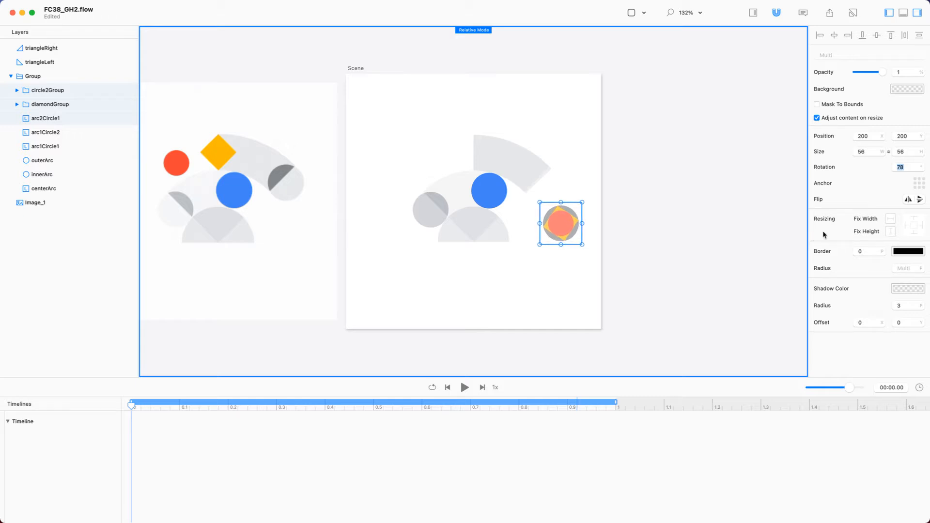
Step: Lock the static layers outerArc, innerArc, centerArc, triangleRight and triangleLeft against editing
{"action": "left_click", "coordinate": [487, 192]}
{"action": "left_click", "coordinate": [444, 203], "text": "shift"}
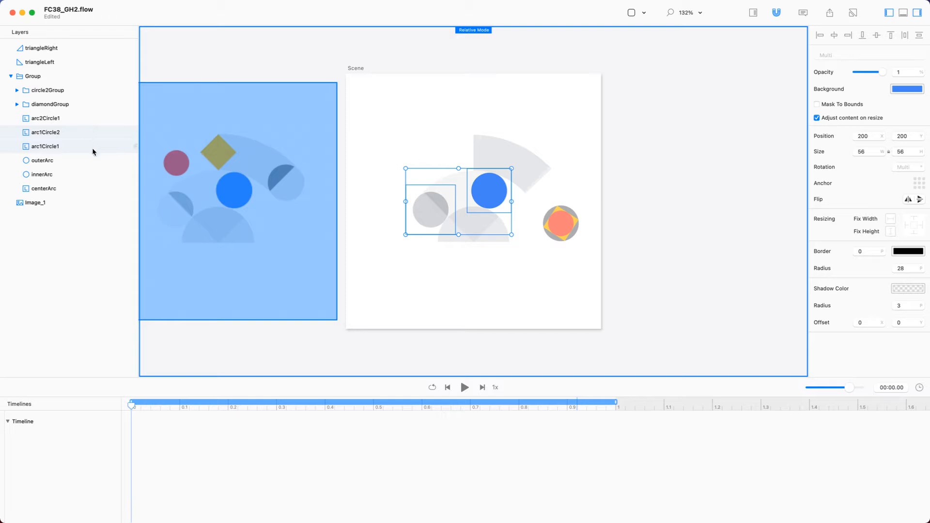
{"action": "left_click", "coordinate": [136, 161]}
{"action": "left_click", "coordinate": [136, 175]}
{"action": "left_click", "coordinate": [136, 189]}
{"action": "left_click", "coordinate": [136, 48]}
{"action": "left_click", "coordinate": [136, 62]}
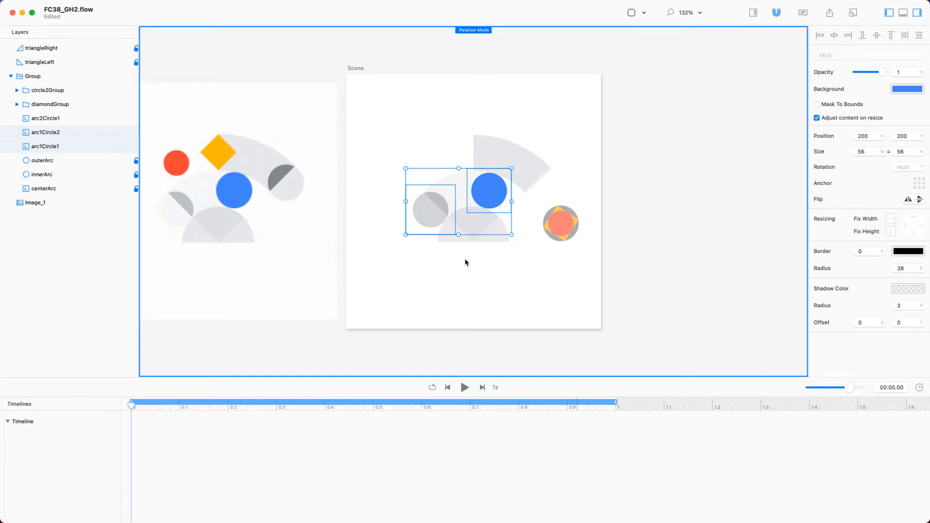
Step: Delete the Image_1 reference picture beside the scene
{"action": "left_click", "coordinate": [253, 232]}
{"action": "left_click", "coordinate": [136, 204]}
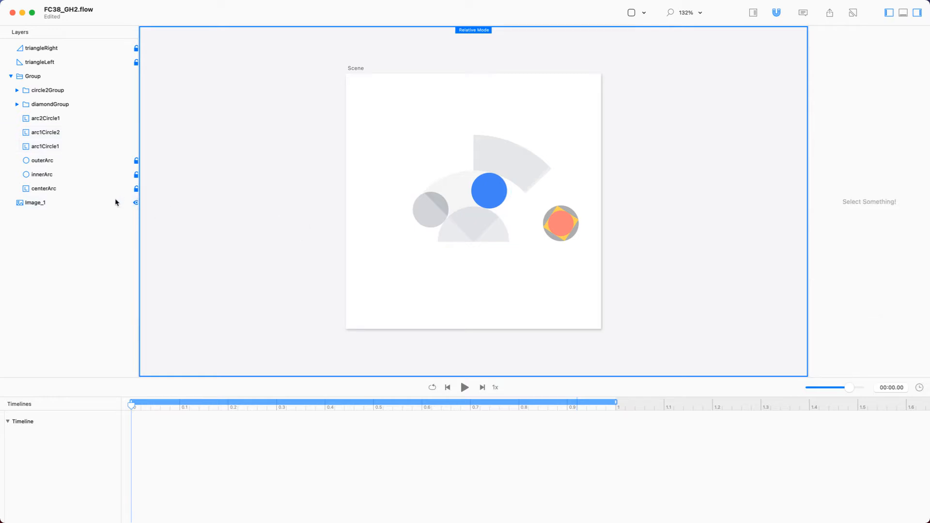
{"action": "key", "text": "Delete"}
Step: Select arc1Circle2 and arc1Circle1 together and reset their rotation to 0 degrees
{"action": "left_click", "coordinate": [487, 200]}
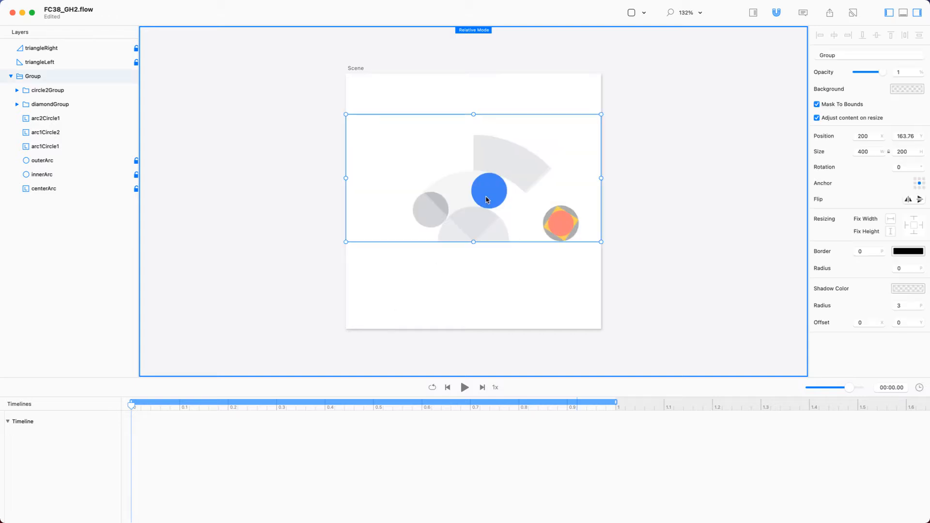
{"action": "left_click", "coordinate": [58, 92]}
{"action": "left_click", "coordinate": [63, 106], "text": "shift"}
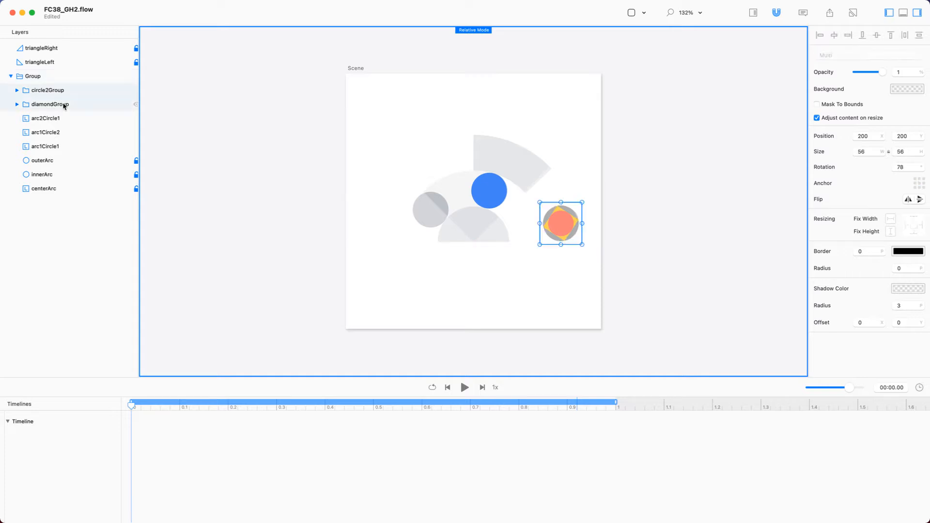
{"action": "left_click", "coordinate": [66, 119]}
{"action": "left_click", "coordinate": [68, 132]}
{"action": "left_click", "coordinate": [70, 147], "text": "shift"}
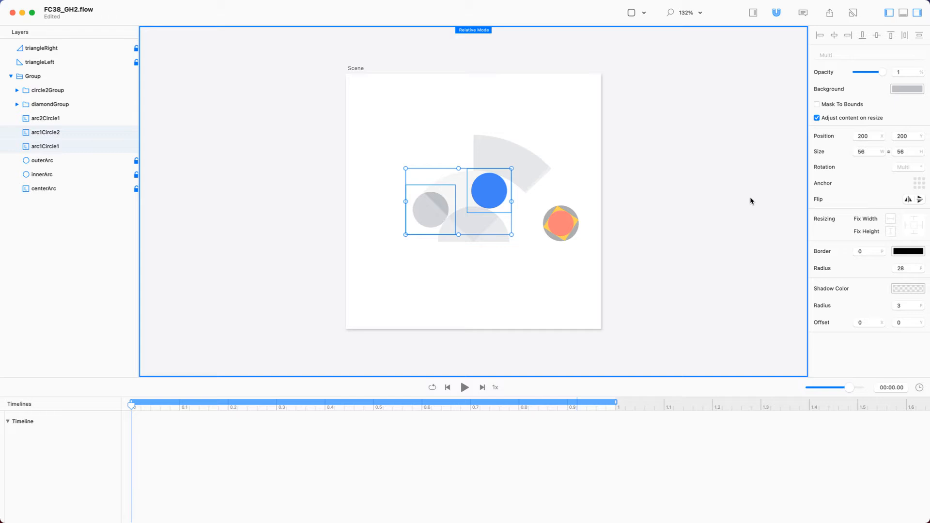
{"action": "left_click", "coordinate": [910, 165]}
{"action": "type", "text": "0"}
{"action": "key", "text": "Return"}
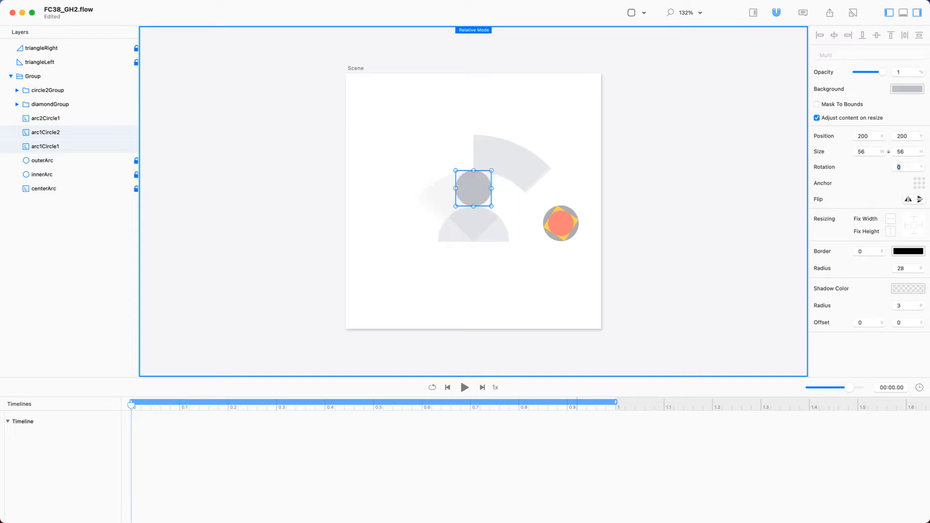
Step: Swing arc1Circle2 and arc1Circle1 counterclockwise out of sight to a starting rotation of -110 degrees
{"action": "key", "text": "shift+Up"}
{"action": "key", "text": "shift+Down"}
{"action": "key", "text": "shift+Down"}
{"action": "key", "text": "shift+Down"}
{"action": "key", "text": "shift+Down"}
{"action": "key", "text": "shift+Down"}
{"action": "key", "text": "shift+Down"}
{"action": "key", "text": "shift+Down"}
{"action": "key", "text": "shift+Down"}
{"action": "key", "text": "shift+Down"}
{"action": "key", "text": "shift+Down"}
{"action": "key", "text": "Down"}
{"action": "key", "text": "Down"}
{"action": "key", "text": "Down"}
{"action": "key", "text": "Down"}
{"action": "key", "text": "Down"}
{"action": "key", "text": "Down"}
{"action": "key", "text": "Down"}
{"action": "key", "text": "Down"}
{"action": "key", "text": "Down"}
{"action": "key", "text": "Down"}
{"action": "key", "text": "Down"}
{"action": "key", "text": "Down"}
{"action": "key", "text": "Down"}
{"action": "key", "text": "Down"}
{"action": "key", "text": "Down"}
{"action": "key", "text": "Down"}
{"action": "key", "text": "Down"}
{"action": "key", "text": "Down"}
{"action": "key", "text": "Down"}
{"action": "key", "text": "Down"}
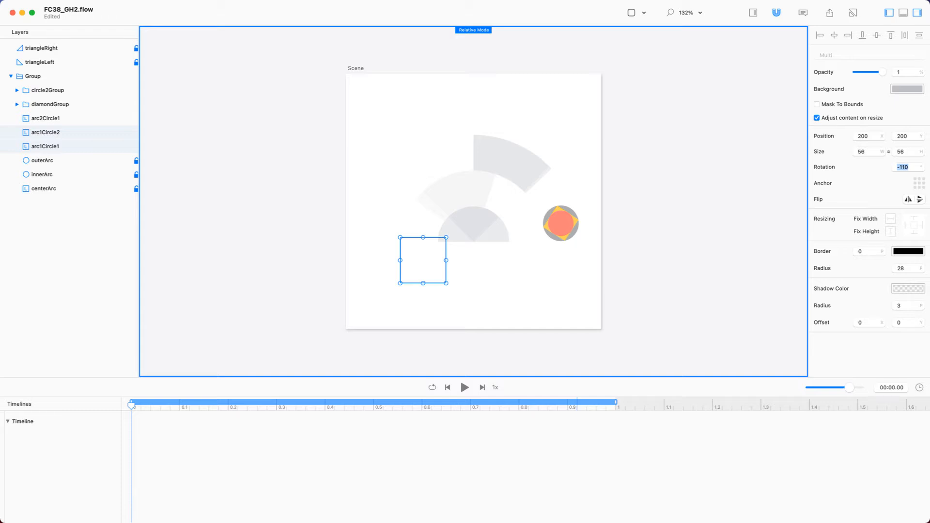
Step: Turn off Relative Mode and set the rotation of both arc1 circles to 110 degrees at 1 second, scrubbing to check
{"action": "key", "text": "super+r"}
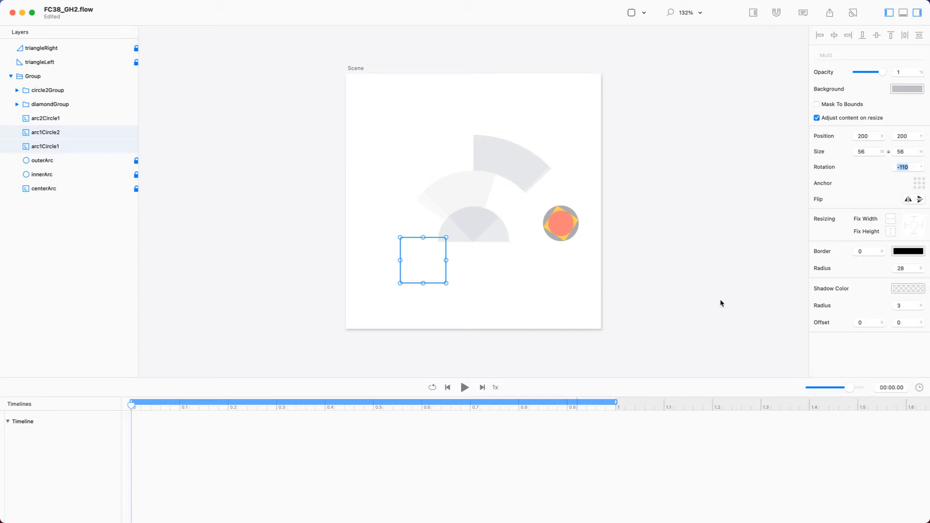
{"action": "left_click_drag", "start_coordinate": [131, 406], "coordinate": [758, 389]}
{"action": "key", "text": "super+r"}
{"action": "key", "text": "super+r"}
{"action": "left_click", "coordinate": [901, 167]}
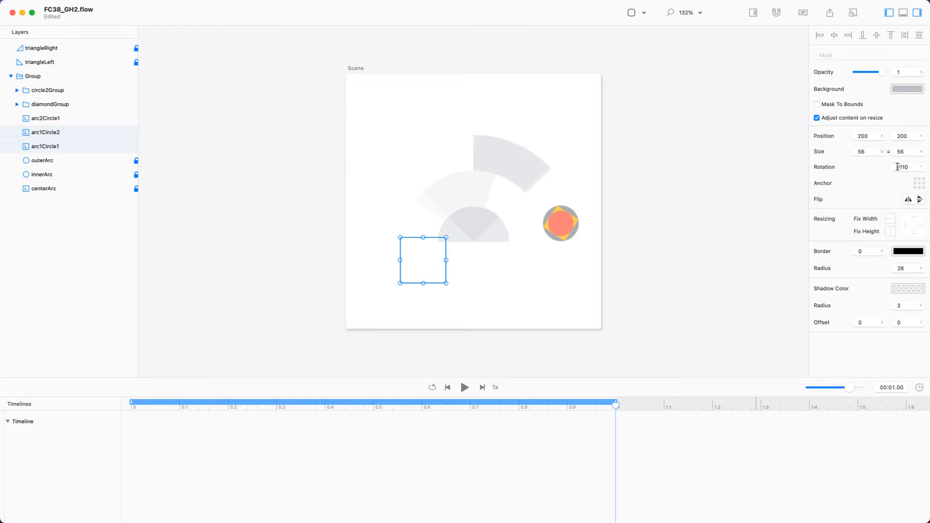
{"action": "key", "text": "Return"}
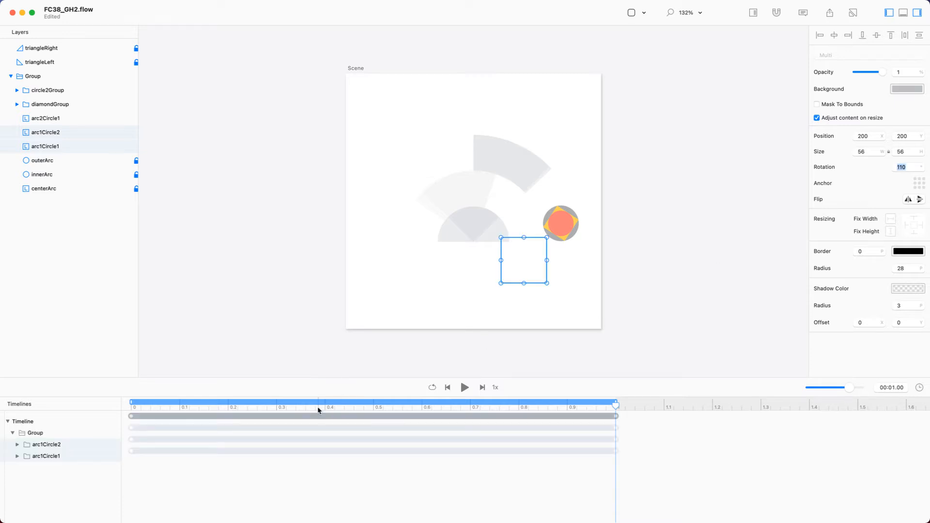
{"action": "left_click_drag", "start_coordinate": [272, 403], "coordinate": [650, 430]}
Step: Set the rotation of circle2Group, diamondGroup and arc2Circle1 to -78 degrees at 1 second
{"action": "left_click", "coordinate": [72, 90]}
{"action": "left_click", "coordinate": [72, 119], "text": "shift"}
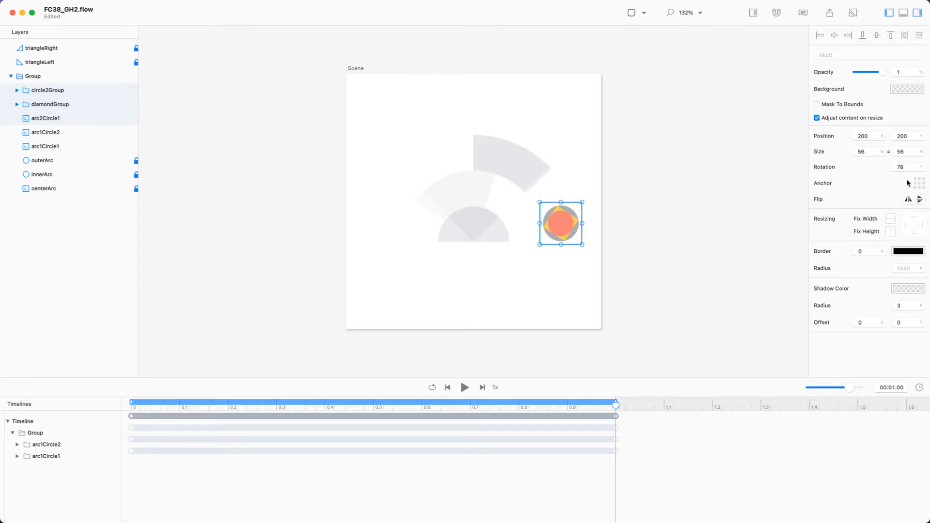
{"action": "type", "text": "-"}
{"action": "key", "text": "Return"}
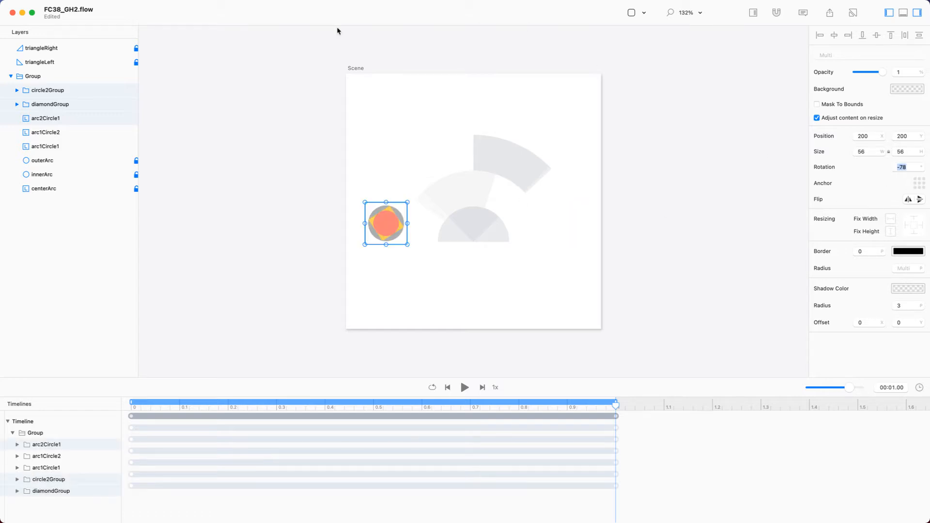
Step: Lower circle2Group's rotation at 1 second to about -99 degrees so it swings further around the arc
{"action": "left_click", "coordinate": [74, 119]}
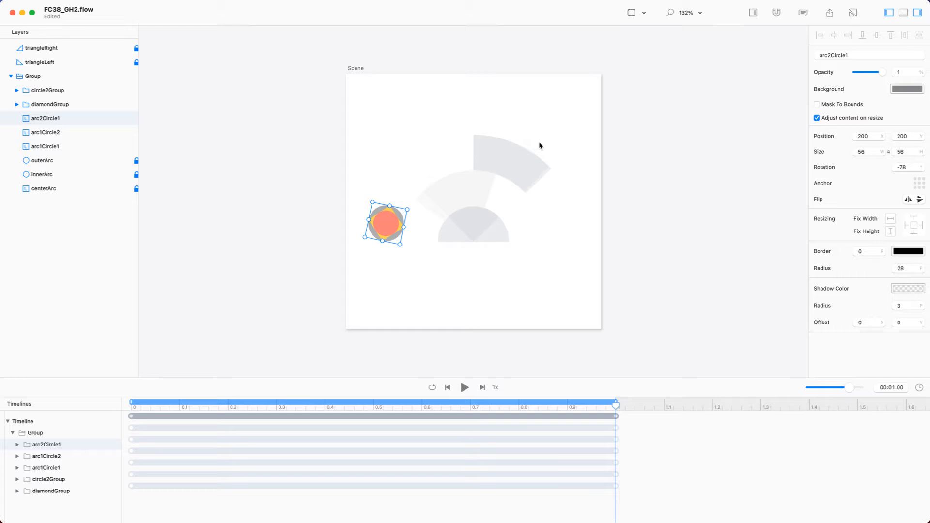
{"action": "left_click", "coordinate": [79, 92]}
{"action": "left_click", "coordinate": [913, 170]}
{"action": "key", "text": "BackSpace"}
{"action": "key", "text": "BackSpace"}
{"action": "type", "text": "98"}
{"action": "key", "text": "Down"}
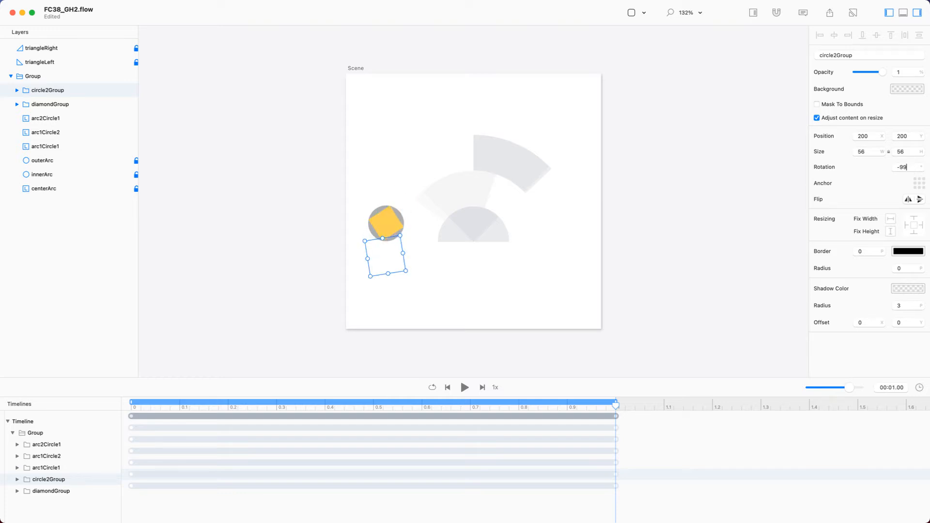
{"action": "key", "text": "Down"}
Step: Play back the swing animation and inspect diamondGroup's animated property in the timeline
{"action": "left_click", "coordinate": [232, 309]}
{"action": "key", "text": "space"}
{"action": "key", "text": "space"}
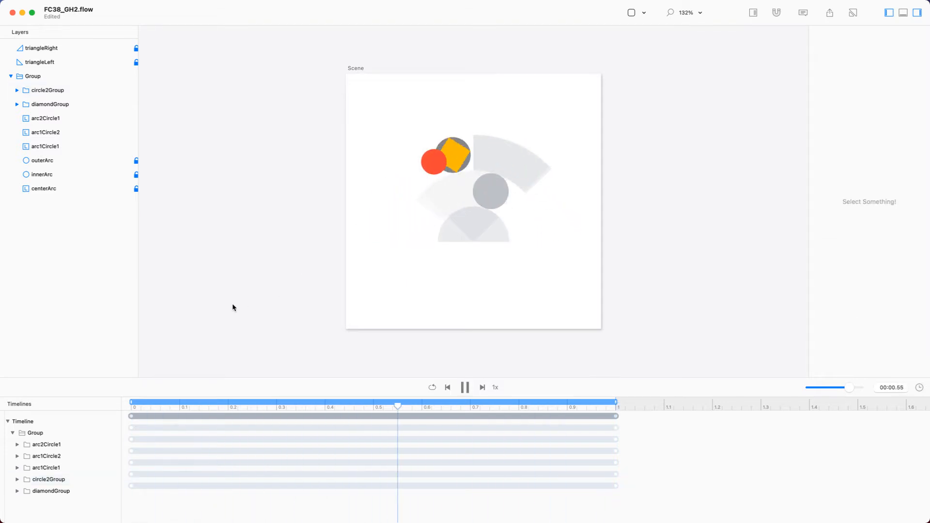
{"action": "key", "text": "space"}
{"action": "key", "text": "space"}
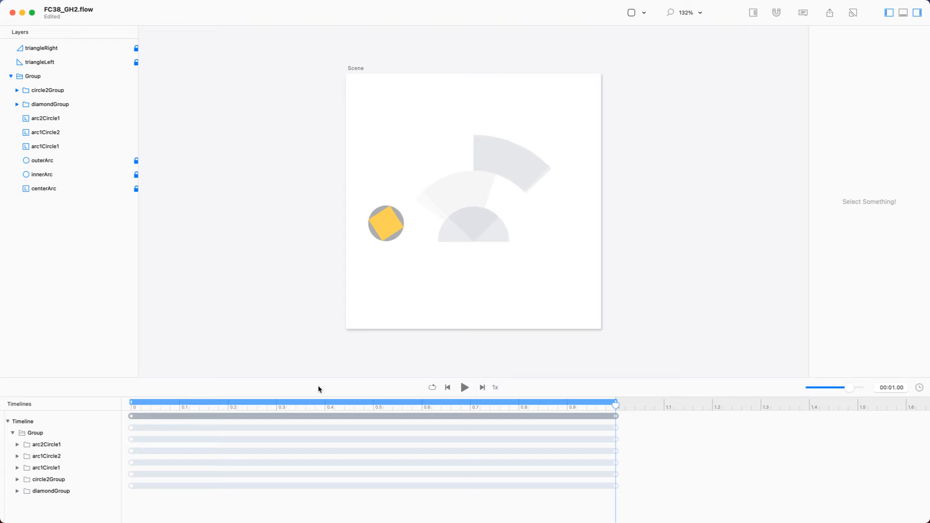
{"action": "left_click", "coordinate": [17, 492]}
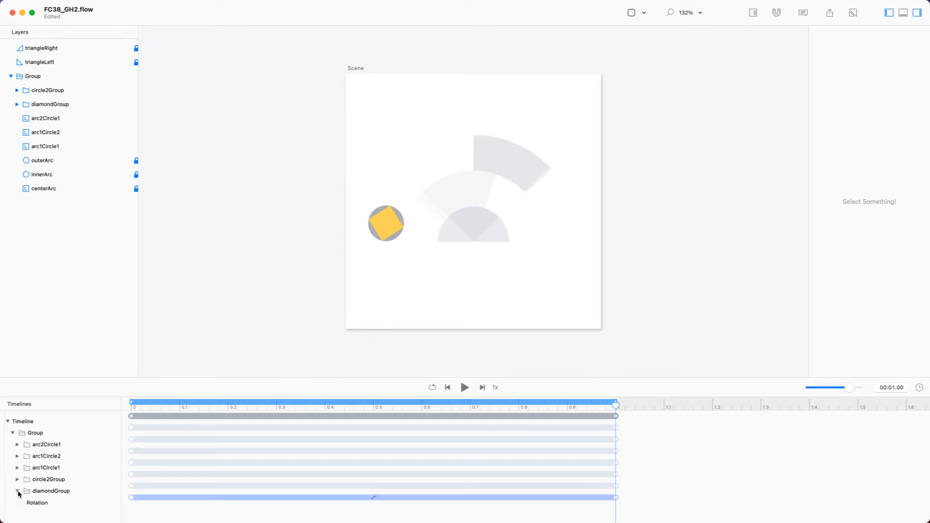
{"action": "left_click", "coordinate": [18, 491]}
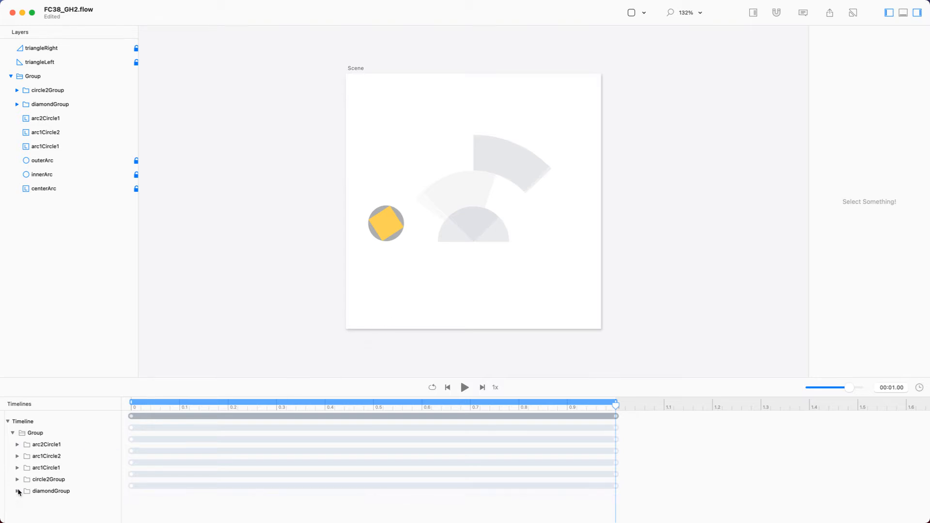
Step: Select arc1Circle1 and arc1Circle2, reveal their Rotation tracks in the timeline and enlarge the timeline area
{"action": "left_click", "coordinate": [94, 146]}
{"action": "left_click", "coordinate": [91, 133]}
{"action": "left_click", "coordinate": [92, 145], "text": "shift"}
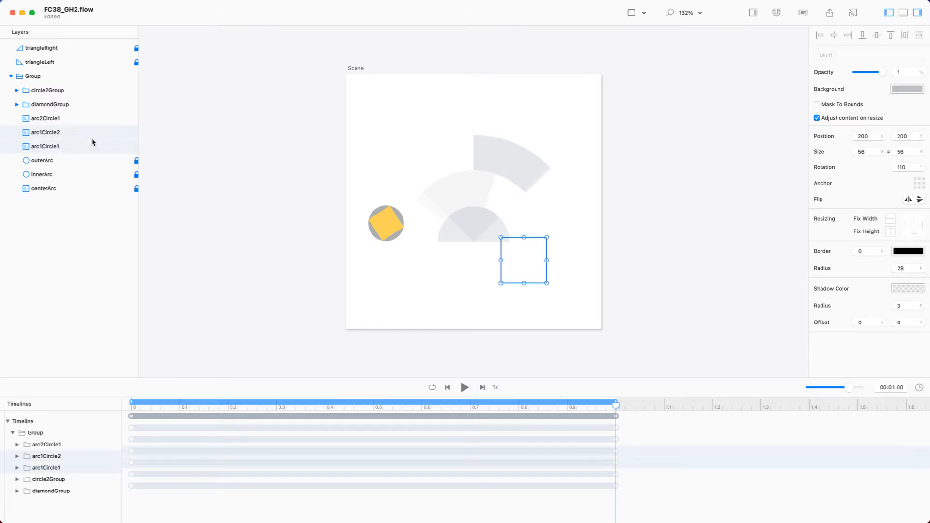
{"action": "left_click", "coordinate": [17, 468]}
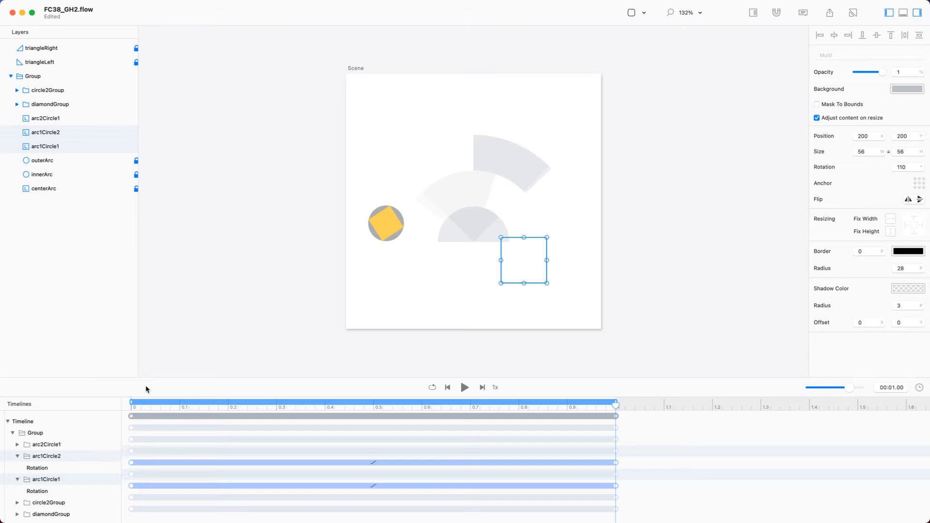
{"action": "left_click_drag", "start_coordinate": [153, 378], "coordinate": [150, 352]}
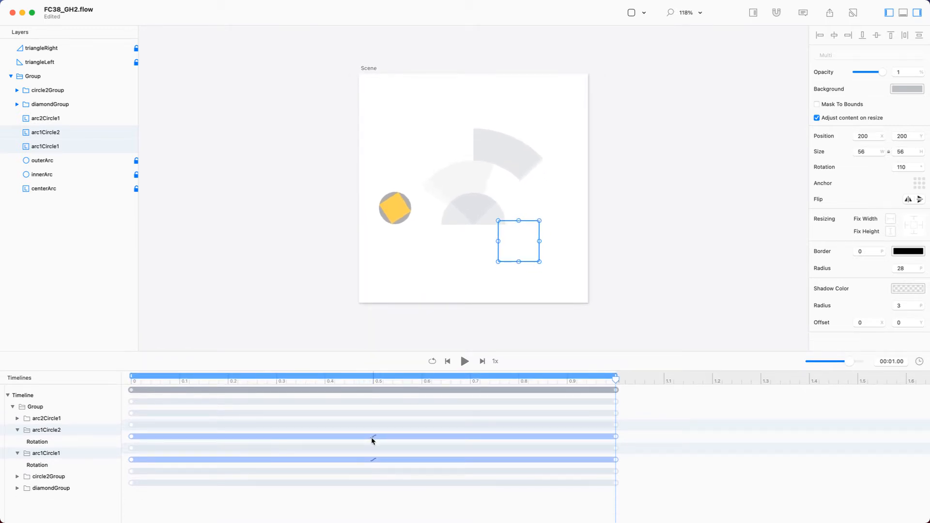
Step: Try staggering the arc1 circles by starting arc1Circle2's rotation at 0.2 s and ending arc1Circle1's at 0.8 s, and preview the motion
{"action": "left_click_drag", "start_coordinate": [133, 438], "coordinate": [228, 438]}
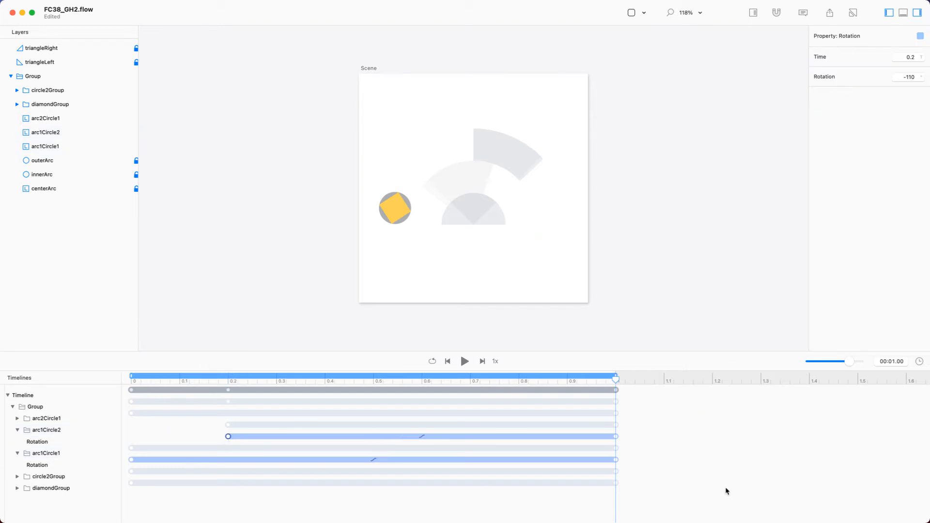
{"action": "left_click_drag", "start_coordinate": [615, 460], "coordinate": [519, 460]}
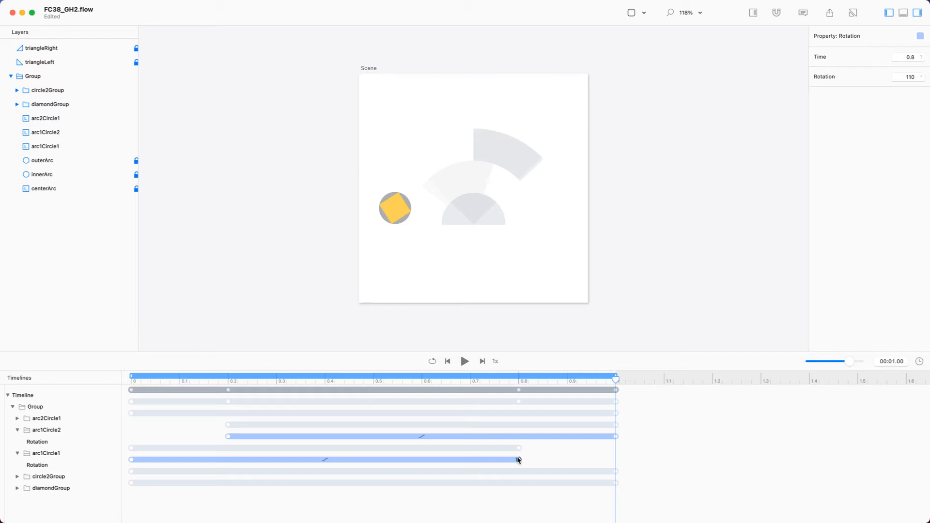
{"action": "key", "text": "space"}
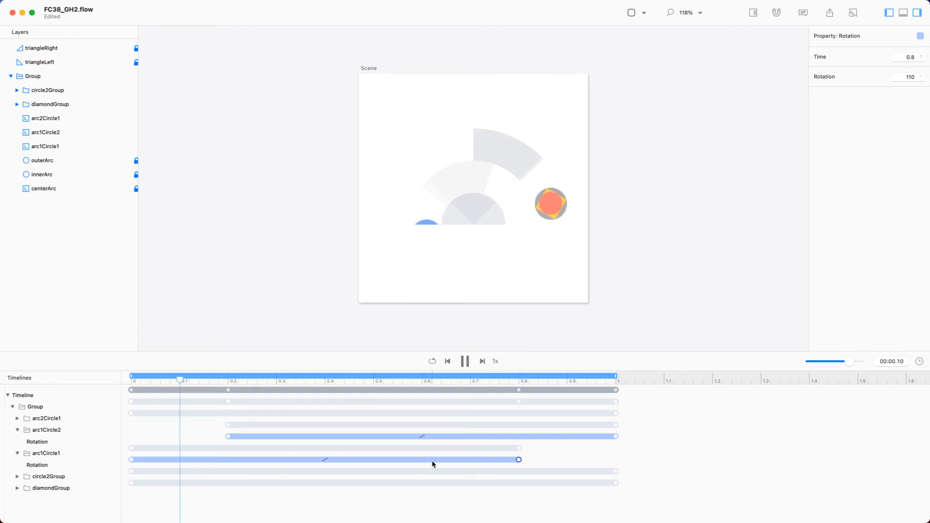
{"action": "key", "text": "space"}
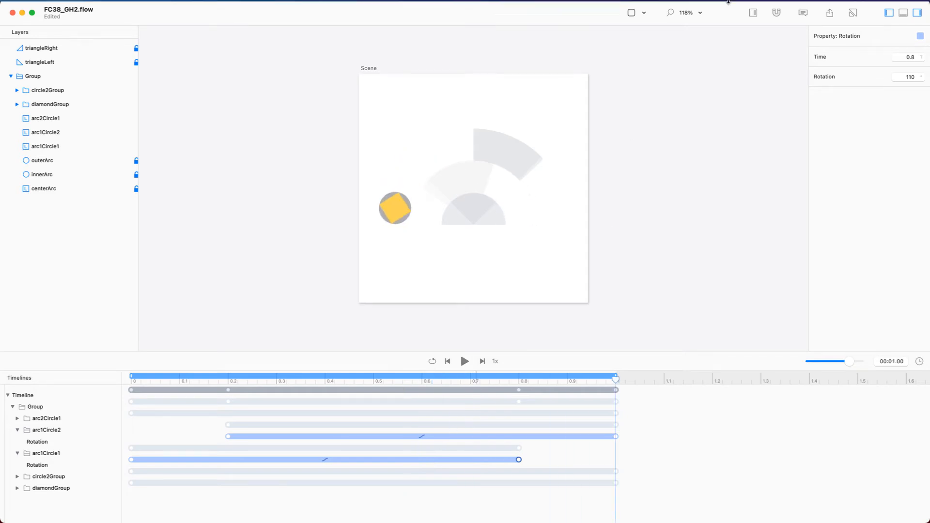
Step: Open gh-1.gif from the desktop in Chrome to study the reference motion, and return to Flow to compare playback
{"action": "key", "text": "super+Tab"}
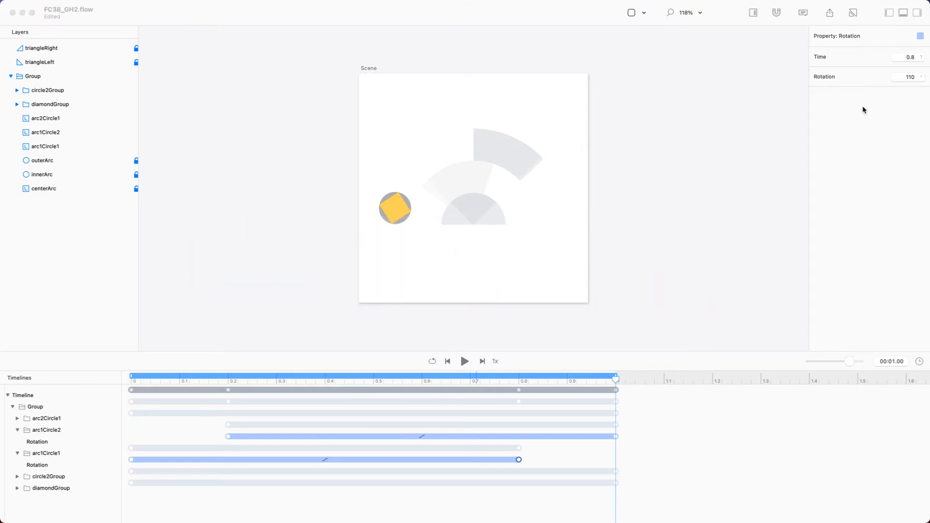
{"action": "mouse_move", "coordinate": [929, 0]}
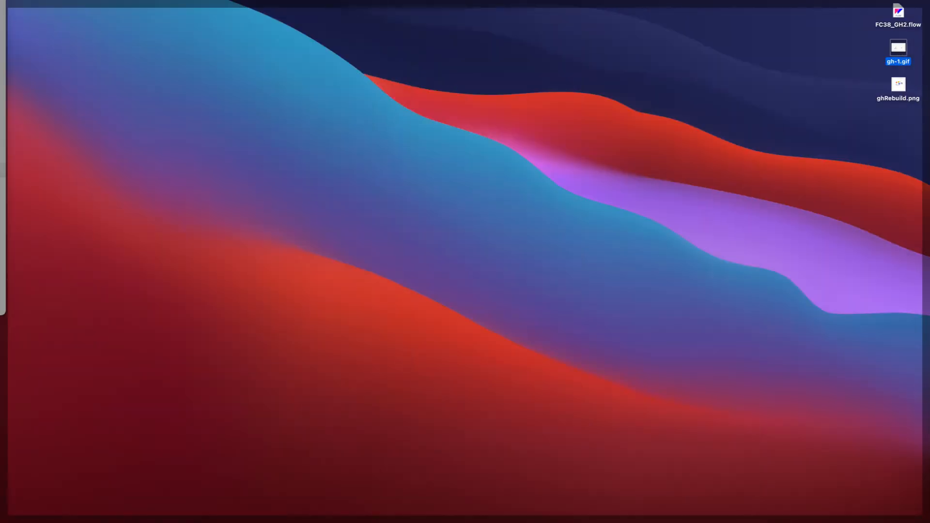
{"action": "left_click_drag", "start_coordinate": [898, 52], "coordinate": [262, 507]}
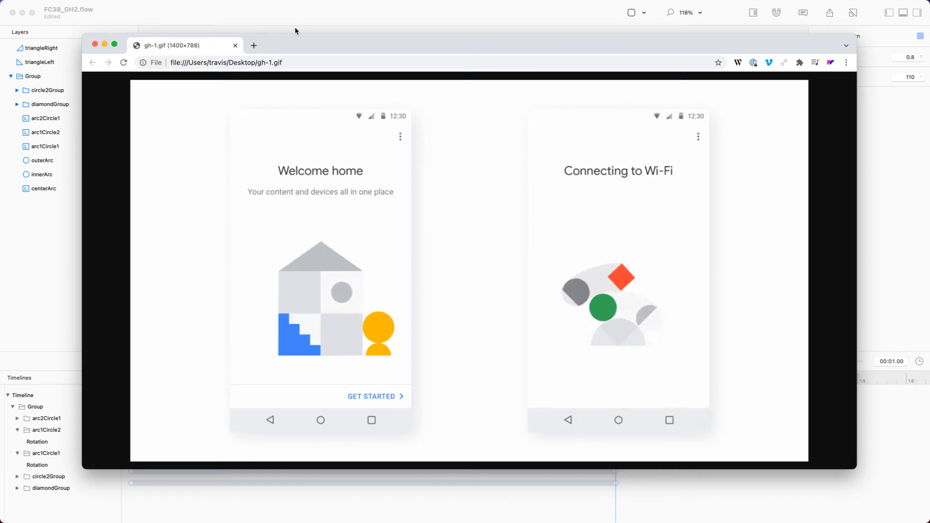
{"action": "left_click_drag", "start_coordinate": [316, 43], "coordinate": [929, 203]}
{"action": "left_click", "coordinate": [560, 288]}
{"action": "key", "text": "space"}
{"action": "key", "text": "space"}
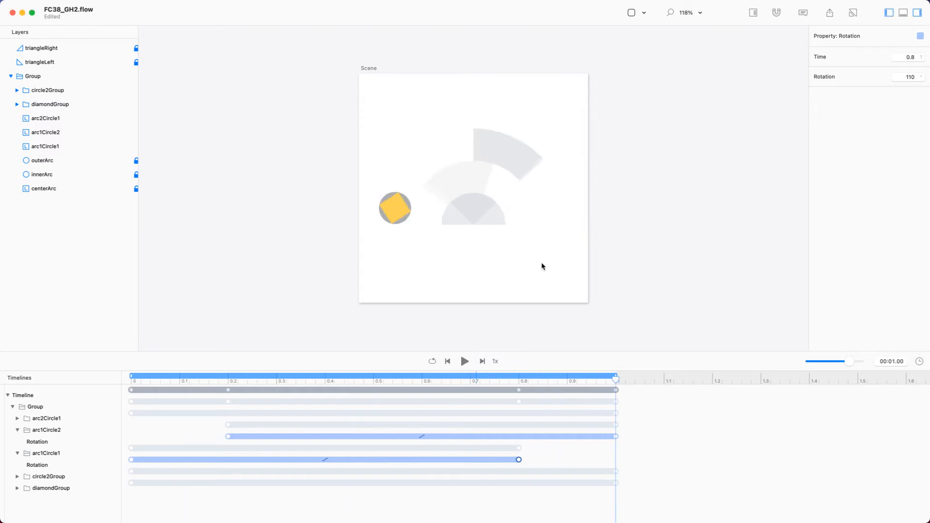
Step: Open the easing options for the arc1 circles' first rotation keyframes and undo both keyframe time offsets
{"action": "left_click_drag", "start_coordinate": [616, 378], "coordinate": [600, 411]}
{"action": "left_click_drag", "start_coordinate": [253, 431], "coordinate": [129, 472]}
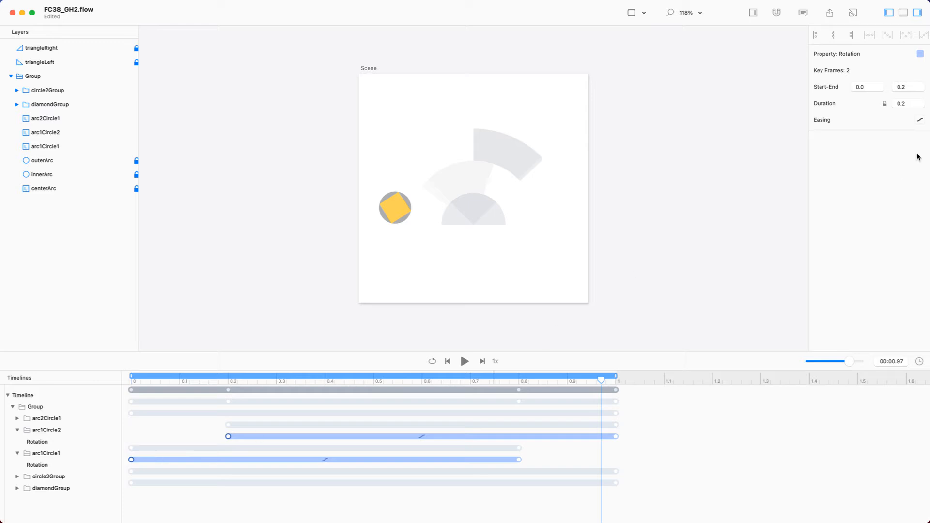
{"action": "left_click", "coordinate": [919, 120]}
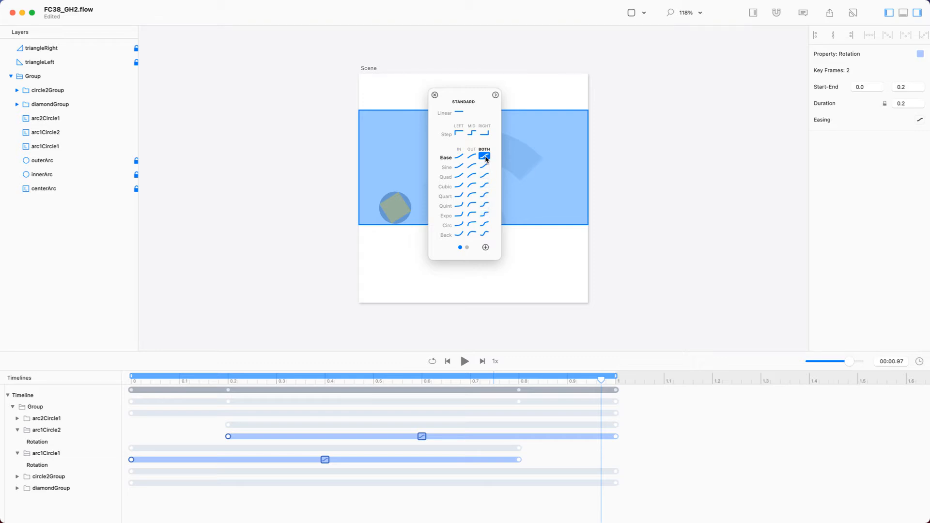
{"action": "left_click", "coordinate": [664, 265]}
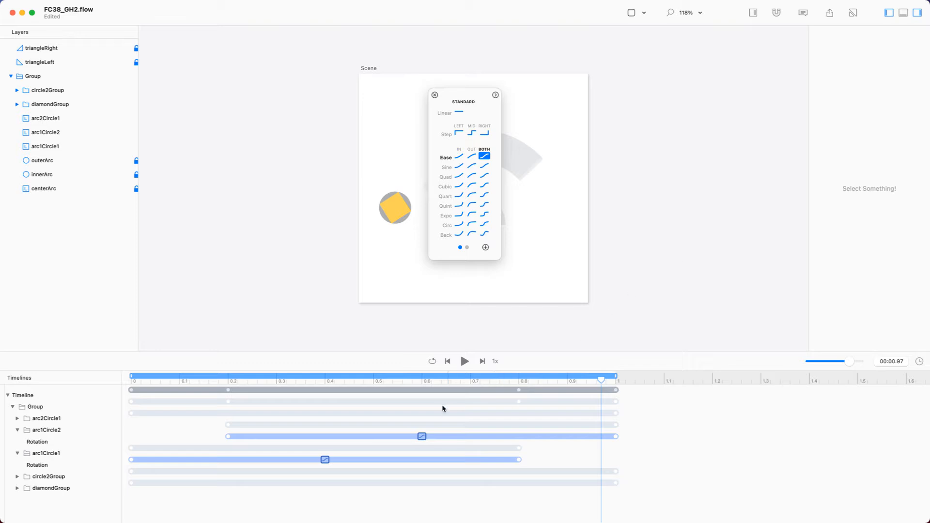
{"action": "key", "text": "super+z"}
{"action": "key", "text": "super+z"}
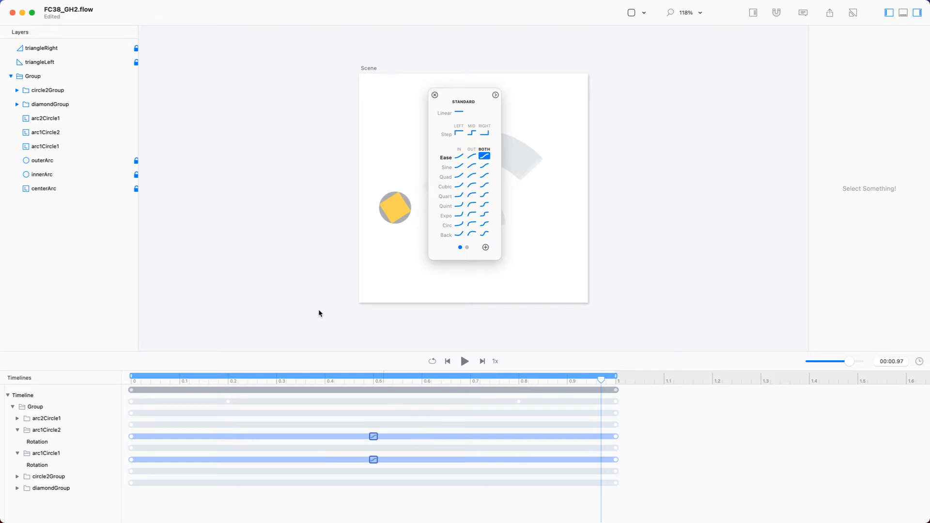
Step: Keyframe the rotation of arc1Circle1 and arc1Circle2 at 0 degrees at 0.5 s, moving the easing palette clear of the scene
{"action": "left_click", "coordinate": [382, 379]}
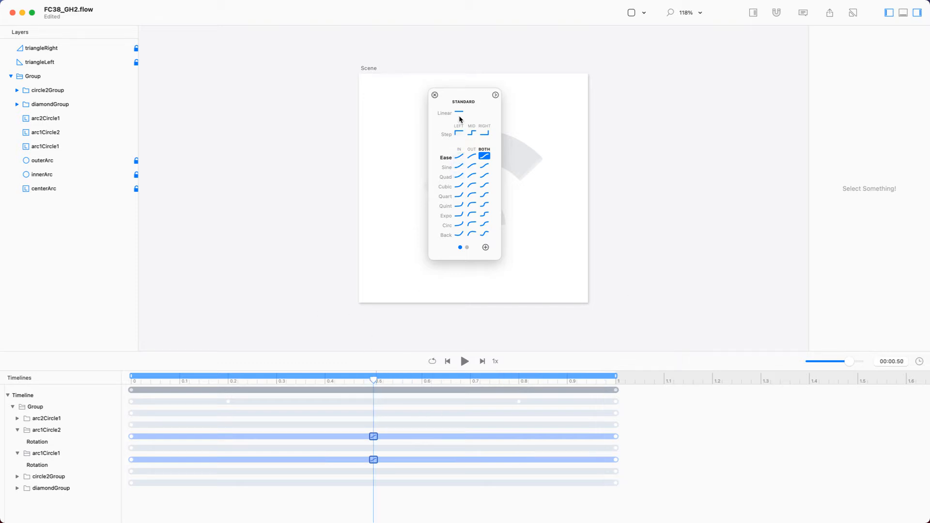
{"action": "left_click_drag", "start_coordinate": [463, 91], "coordinate": [652, 75]}
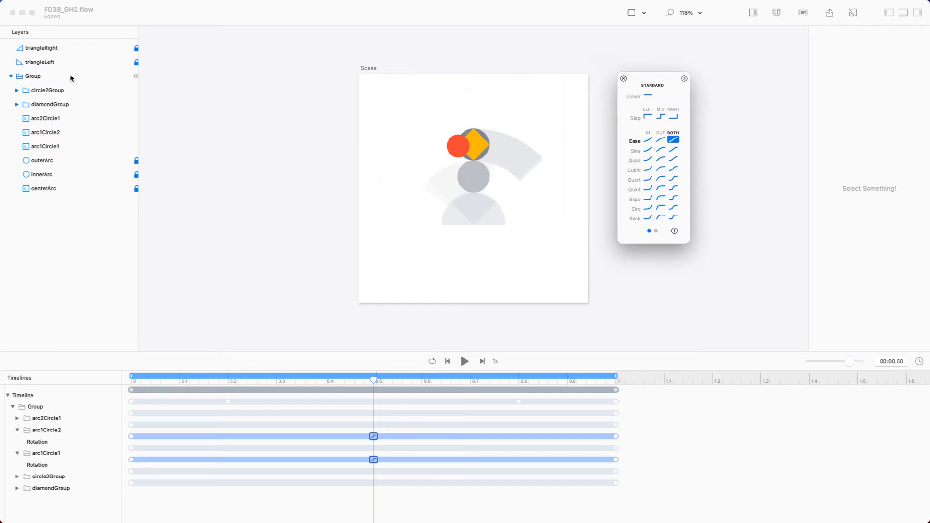
{"action": "left_click", "coordinate": [83, 137]}
{"action": "left_click", "coordinate": [71, 132]}
{"action": "left_click", "coordinate": [68, 145], "text": "shift"}
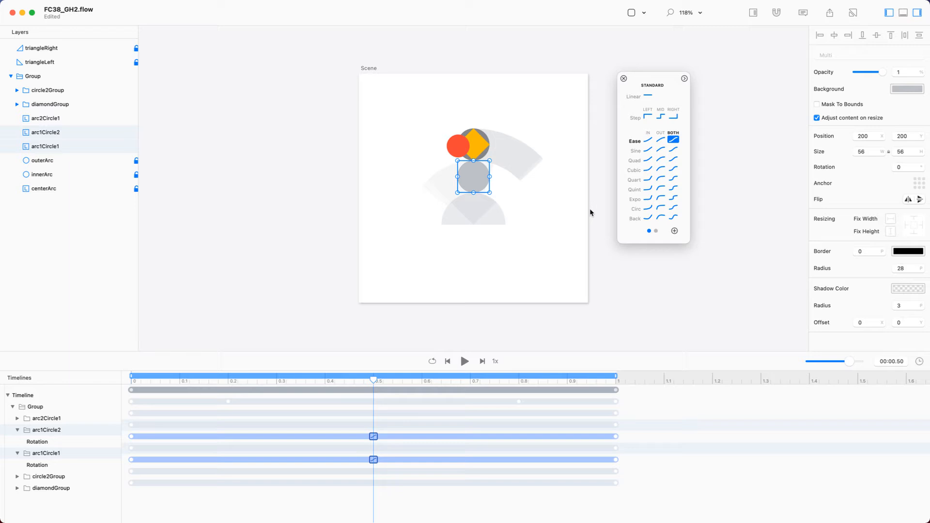
{"action": "type", "text": "0"}
{"action": "key", "text": "Return"}
Step: Apply Ease Out Sine to both arc1 circles' rotation between 0 and 0.5 s
{"action": "left_click_drag", "start_coordinate": [141, 430], "coordinate": [124, 464]}
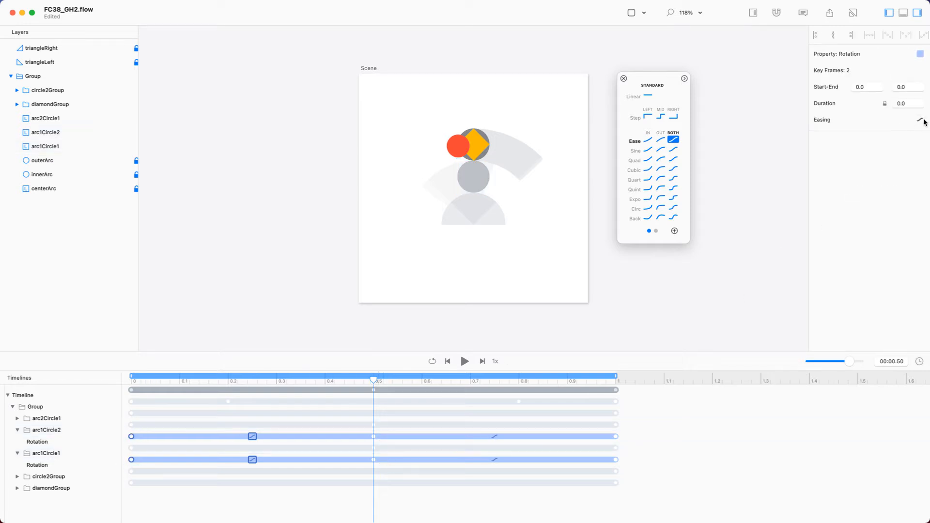
{"action": "left_click", "coordinate": [649, 162]}
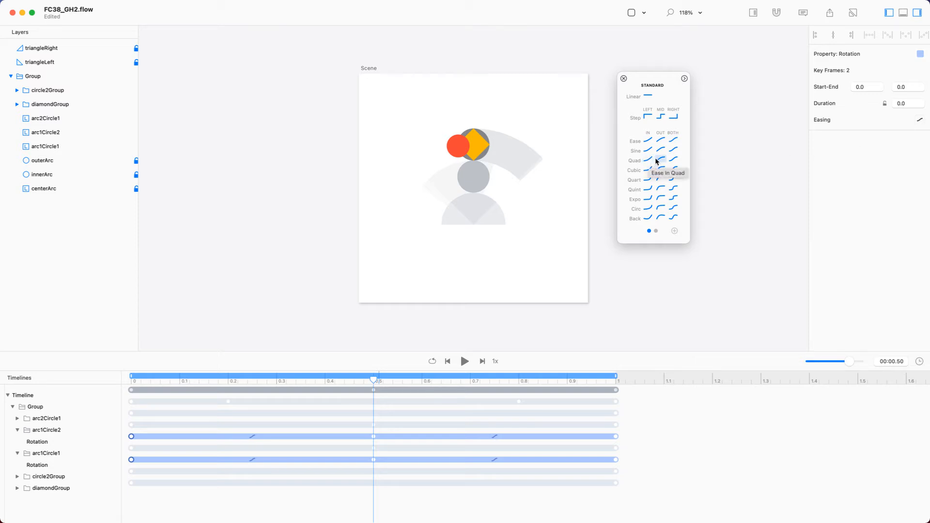
{"action": "left_click", "coordinate": [661, 150]}
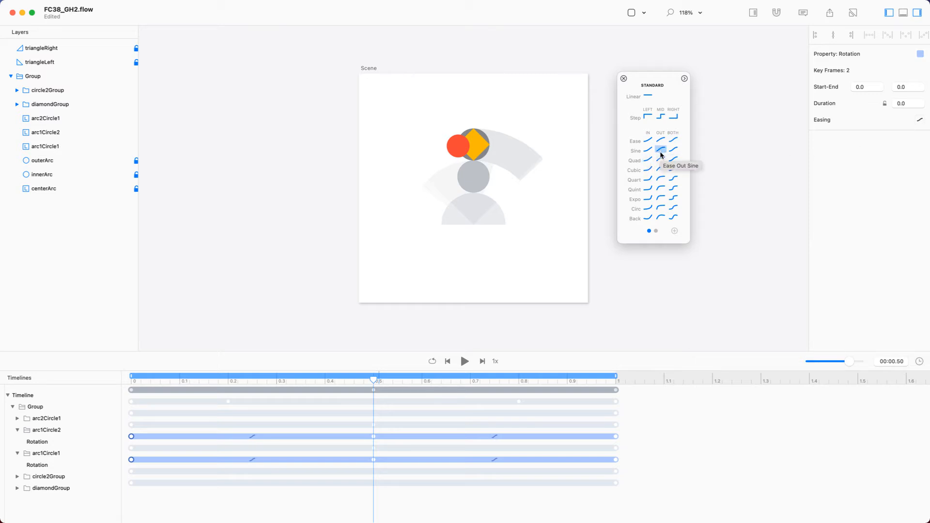
{"action": "left_click", "coordinate": [661, 150]}
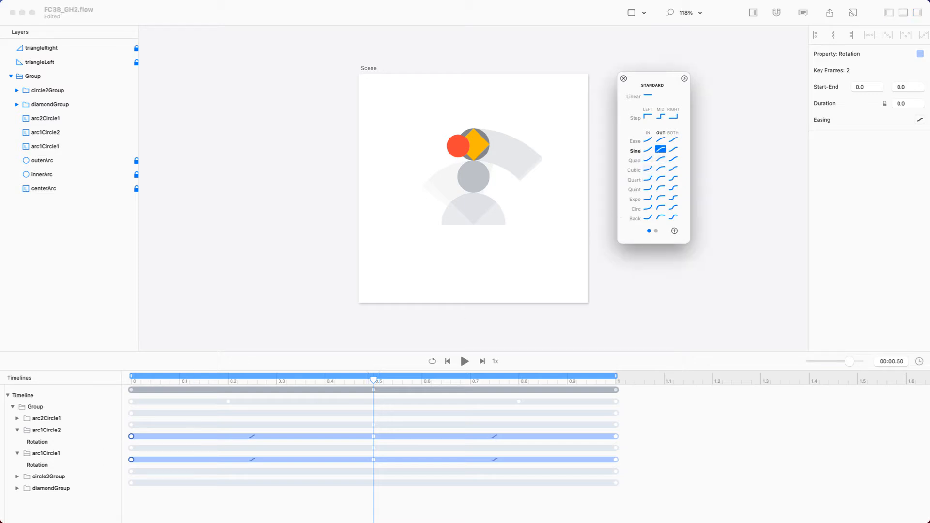
{"action": "left_click", "coordinate": [920, 120]}
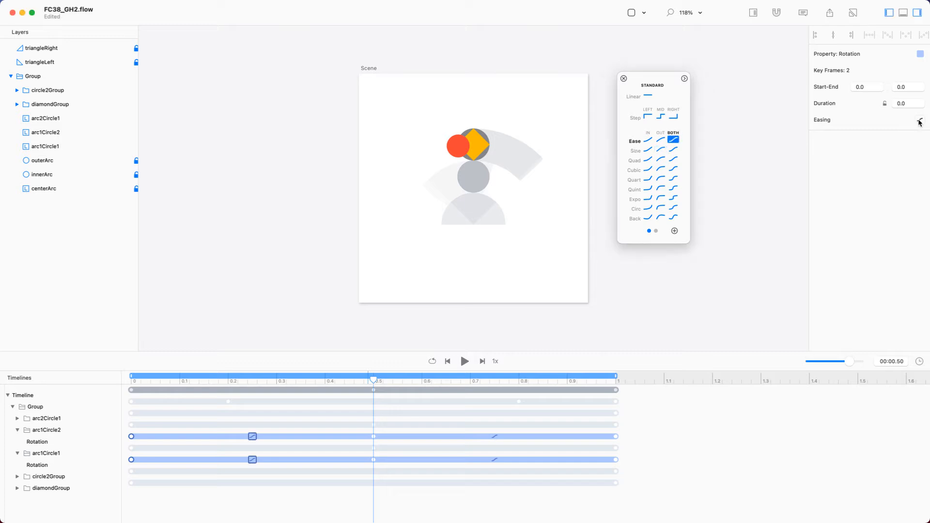
{"action": "left_click", "coordinate": [661, 150]}
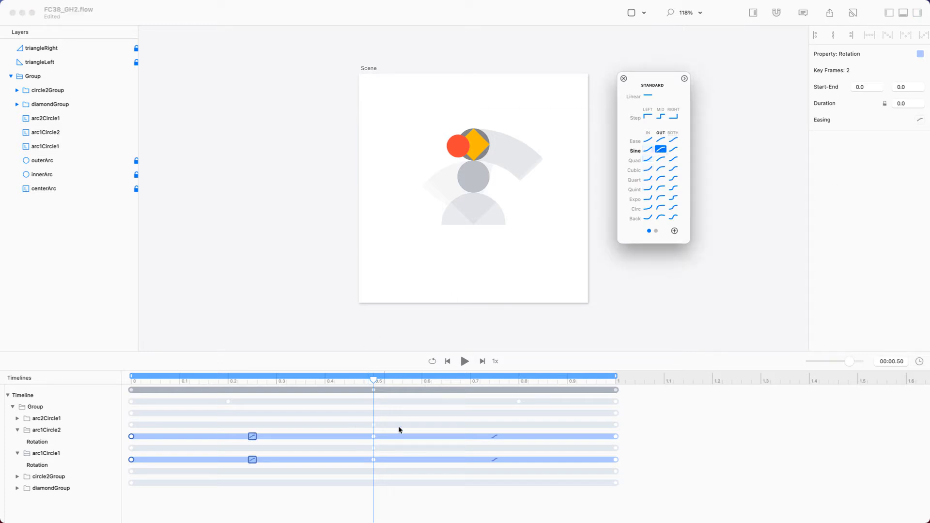
Step: Apply the standard Ease In to both arc1 circles' rotation from 0.5 to 1 s and play back the animation
{"action": "left_click", "coordinate": [364, 471]}
{"action": "left_click_drag", "start_coordinate": [386, 429], "coordinate": [362, 464]}
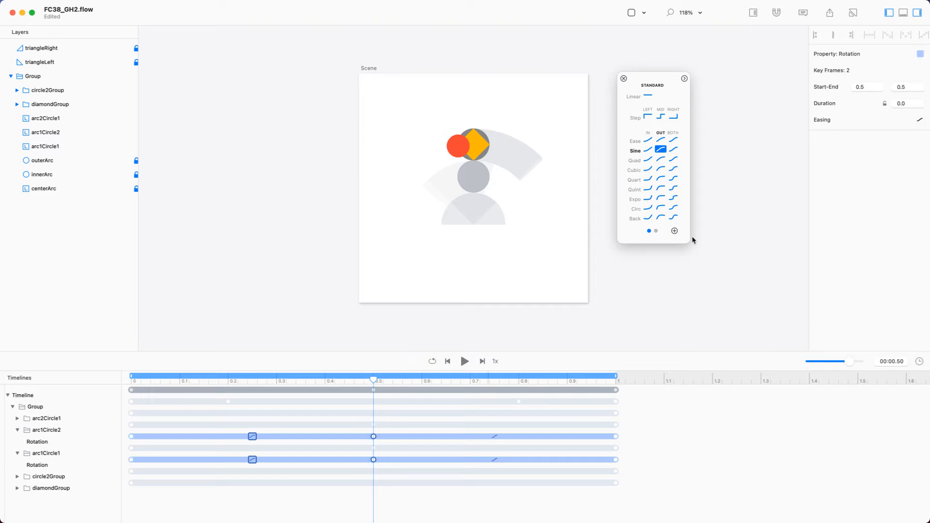
{"action": "left_click", "coordinate": [920, 120]}
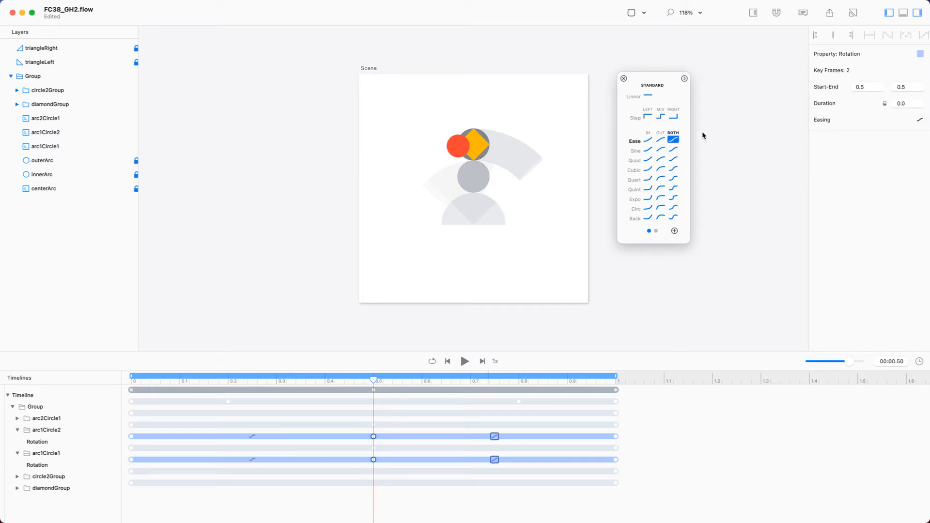
{"action": "left_click", "coordinate": [648, 141]}
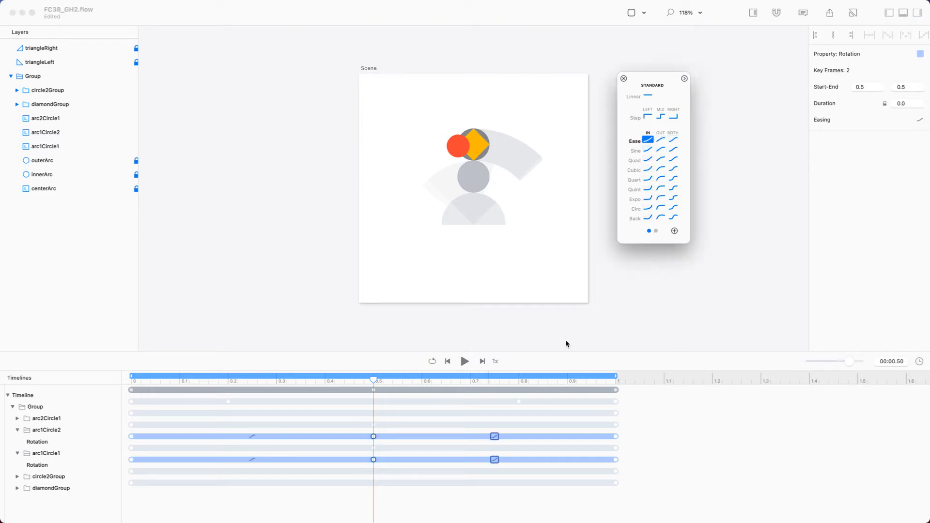
{"action": "left_click", "coordinate": [464, 362]}
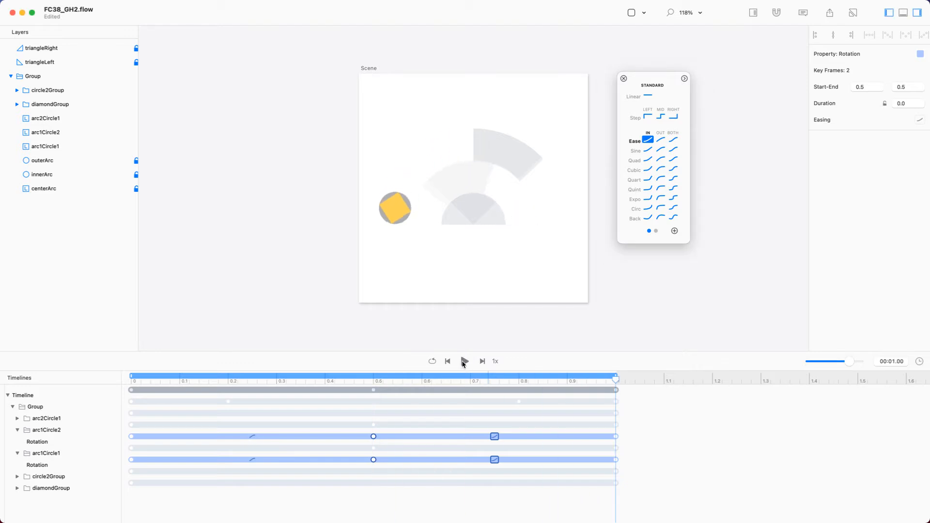
{"action": "left_click", "coordinate": [464, 362]}
{"action": "left_click", "coordinate": [465, 362]}
{"action": "left_click", "coordinate": [465, 362]}
Step: Change the easing of both arc1 circles' rotation from 0.5 to 1 s to Ease In Quad
{"action": "left_click_drag", "start_coordinate": [167, 425], "coordinate": [114, 471]}
{"action": "left_click", "coordinate": [662, 160]}
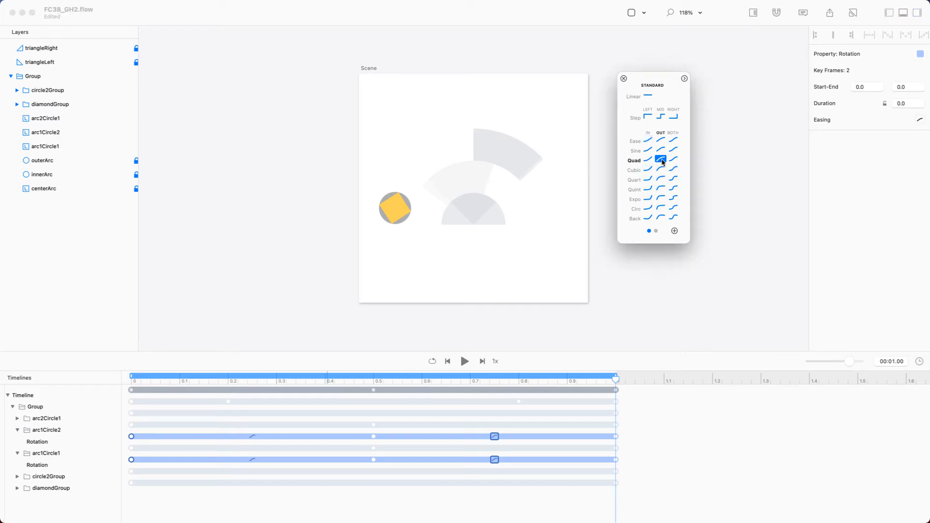
{"action": "left_click", "coordinate": [648, 159]}
Step: Try Ease In Quad on both arc1 circles' rotation from 0 to 0.5 s and preview the result
{"action": "left_click", "coordinate": [111, 480]}
{"action": "left_click_drag", "start_coordinate": [160, 422], "coordinate": [121, 465]}
{"action": "key", "text": "Left"}
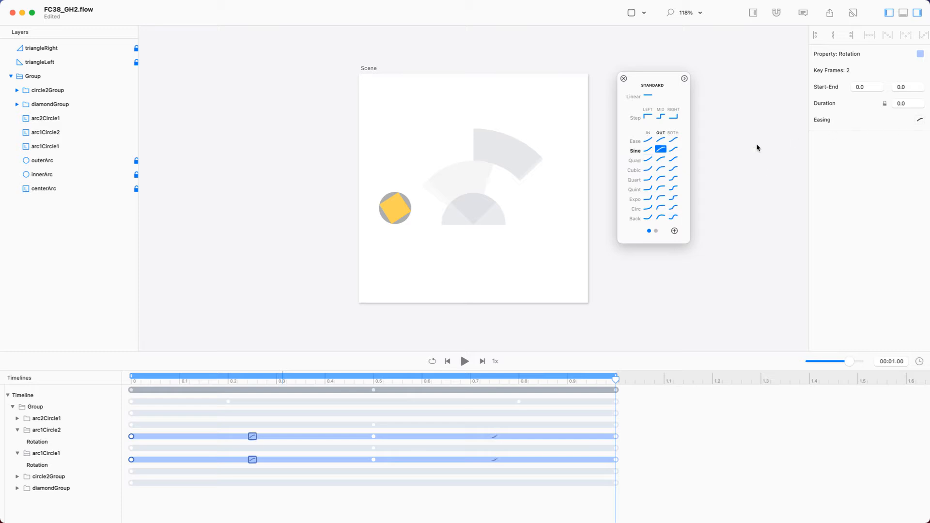
{"action": "left_click", "coordinate": [649, 159]}
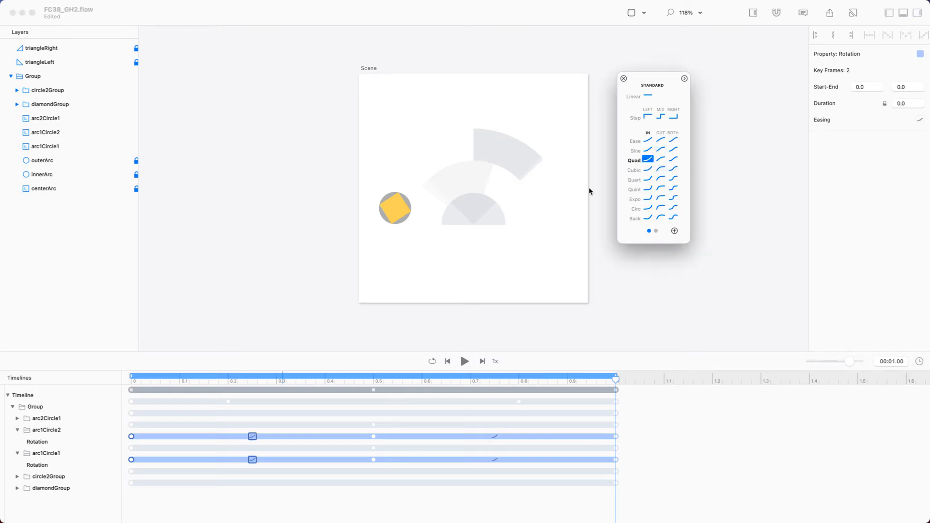
{"action": "left_click", "coordinate": [463, 363]}
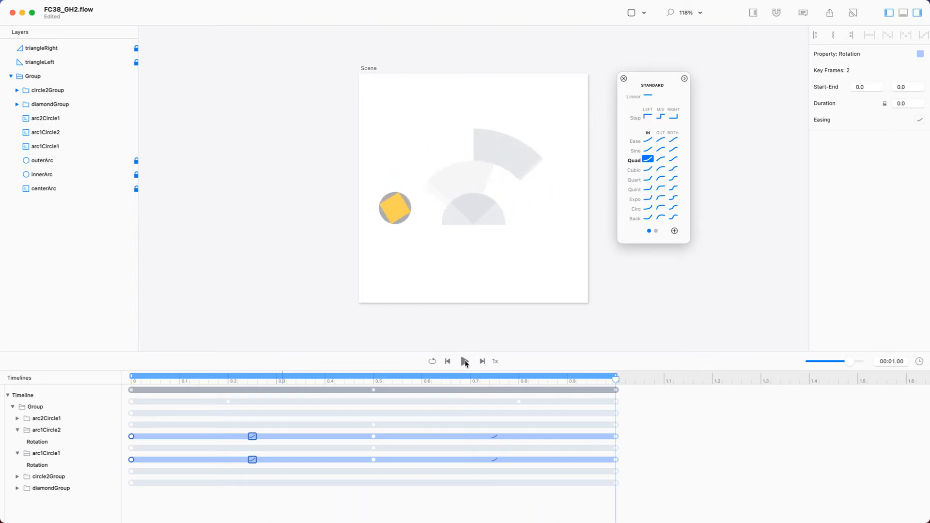
{"action": "left_click", "coordinate": [465, 362]}
{"action": "left_click", "coordinate": [467, 362]}
Step: Set both arc1 circles' rotation easing to Ease Out Quad before 0.5 s and Ease In Quad after it
{"action": "left_click_drag", "start_coordinate": [184, 478], "coordinate": [98, 410]}
{"action": "left_click", "coordinate": [661, 159]}
{"action": "left_click_drag", "start_coordinate": [388, 472], "coordinate": [361, 423]}
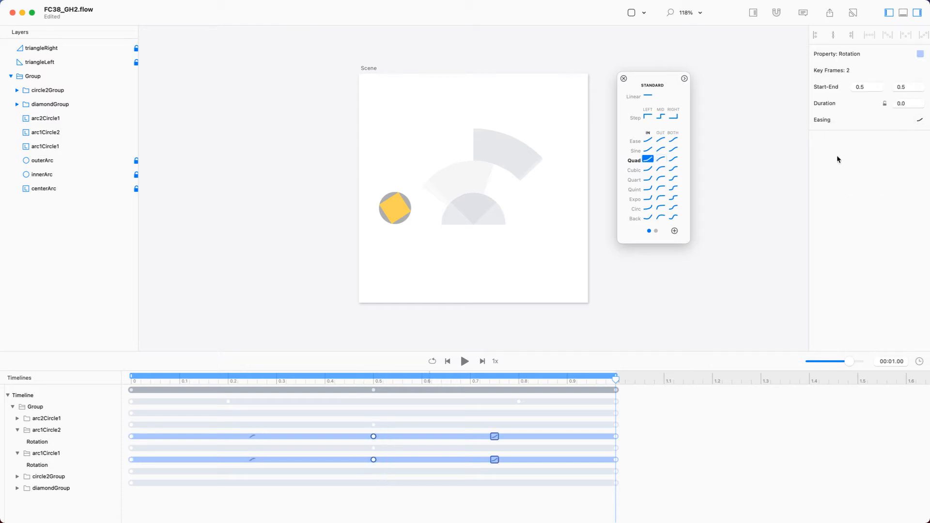
{"action": "left_click", "coordinate": [652, 161]}
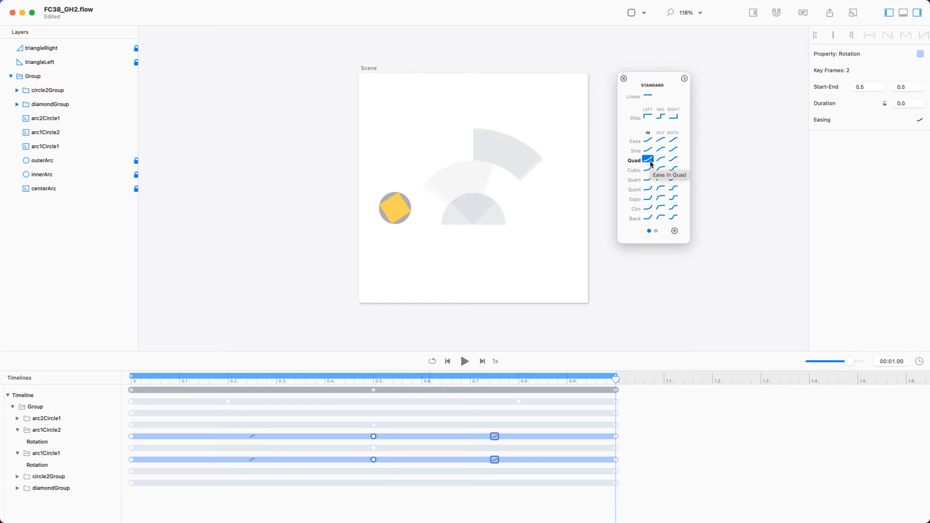
{"action": "left_click", "coordinate": [650, 161]}
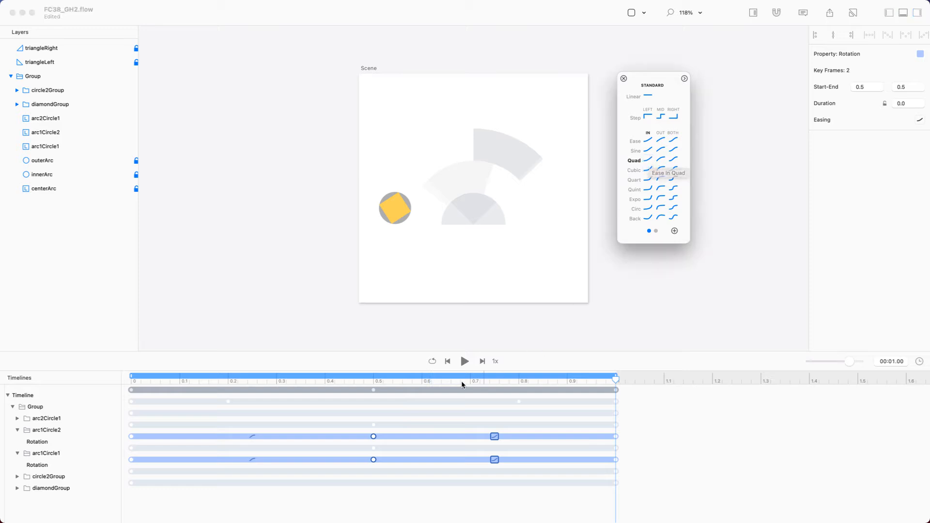
Step: Preview the animation and change both arc1 circles' rotation easing from 0 to 0.5 s to Ease Out Cubic
{"action": "left_click", "coordinate": [463, 361]}
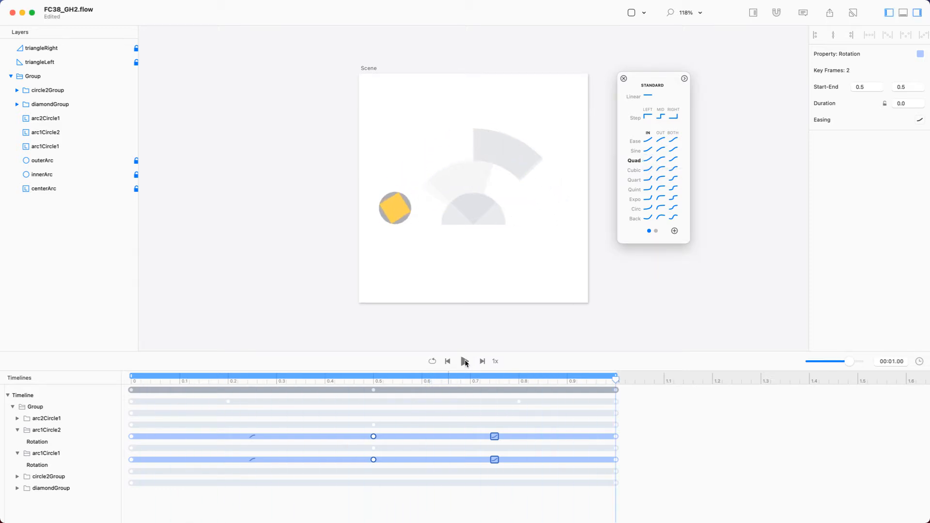
{"action": "left_click", "coordinate": [465, 362]}
{"action": "left_click_drag", "start_coordinate": [152, 416], "coordinate": [118, 490]}
{"action": "left_click", "coordinate": [923, 123]}
{"action": "left_click", "coordinate": [660, 169]}
Step: Try Ease In Cubic on both arc1 circles' rotation from 0.5 to 1 s and play back the animation
{"action": "left_click_drag", "start_coordinate": [355, 482], "coordinate": [404, 424]}
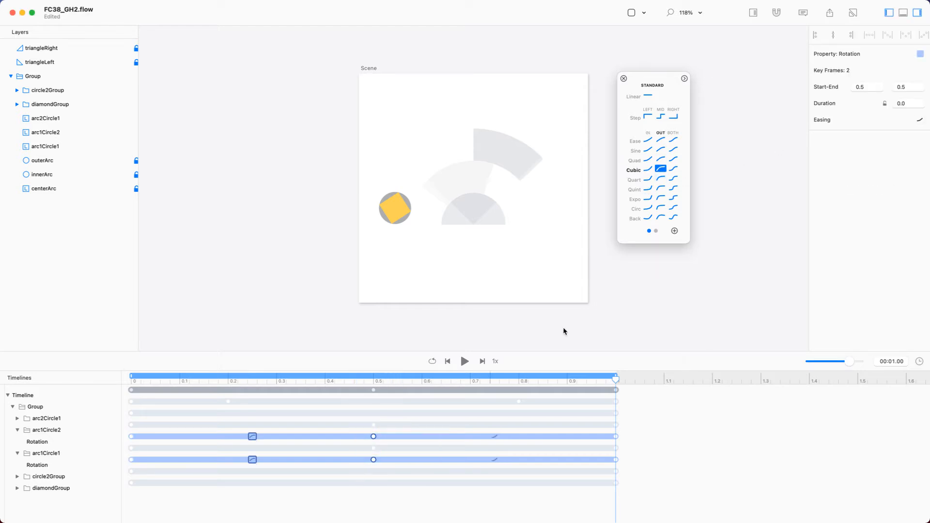
{"action": "left_click", "coordinate": [648, 159]}
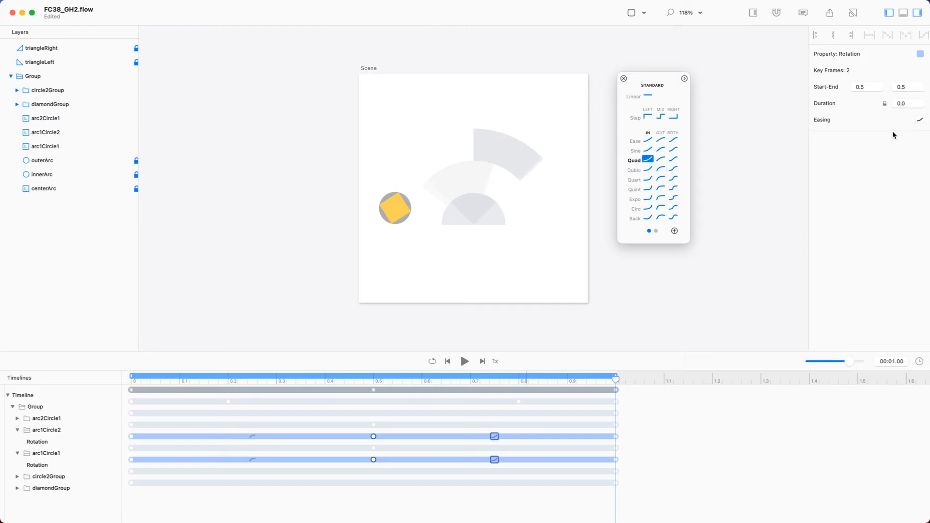
{"action": "left_click", "coordinate": [649, 171]}
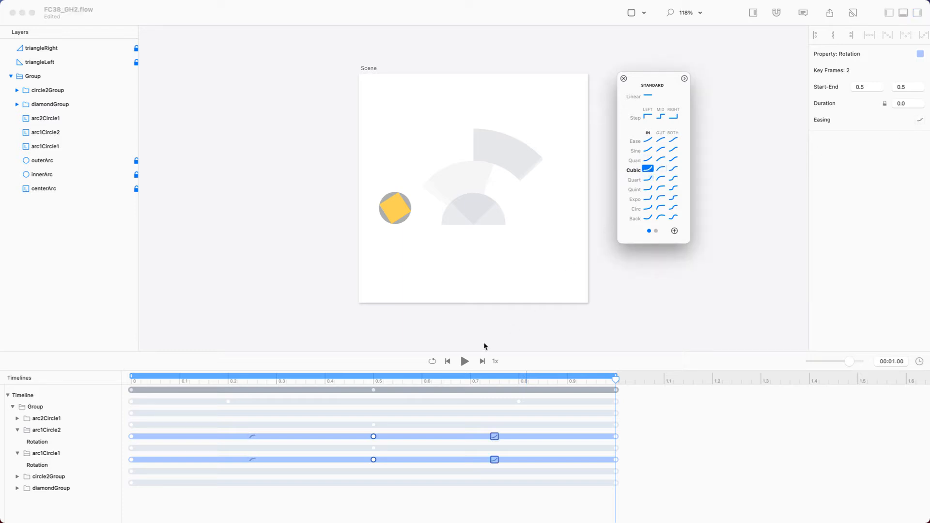
{"action": "left_click", "coordinate": [465, 365]}
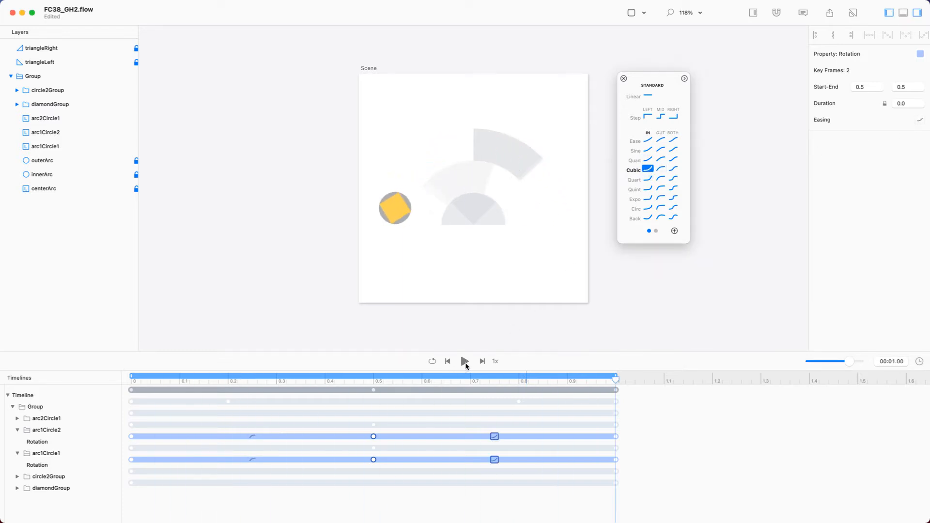
{"action": "left_click", "coordinate": [465, 362]}
Step: Try Ease In Sine after 0.5 s and Ease Out Sine before it on both arc1 circles' rotation, previewing the result
{"action": "left_click", "coordinate": [648, 149]}
{"action": "left_click", "coordinate": [169, 412]}
{"action": "left_click_drag", "start_coordinate": [156, 421], "coordinate": [118, 482]}
{"action": "left_click", "coordinate": [920, 120]}
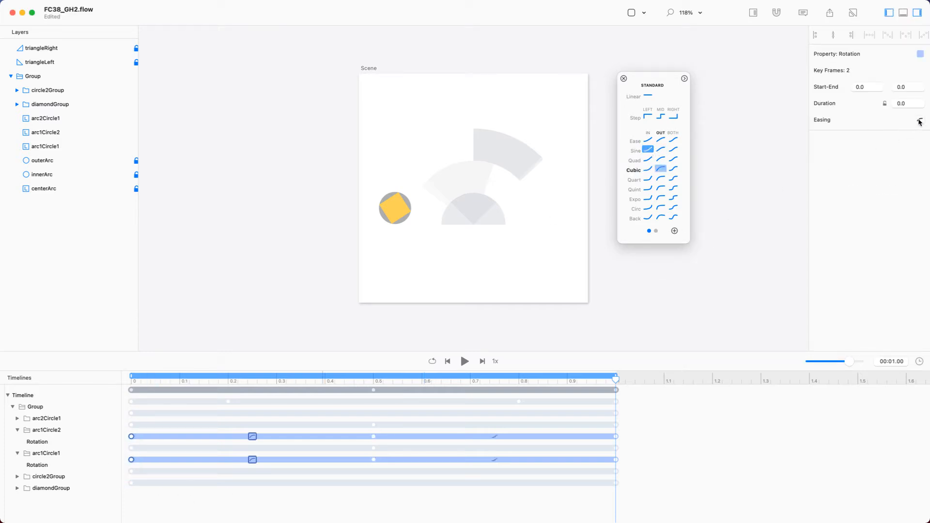
{"action": "left_click", "coordinate": [660, 149]}
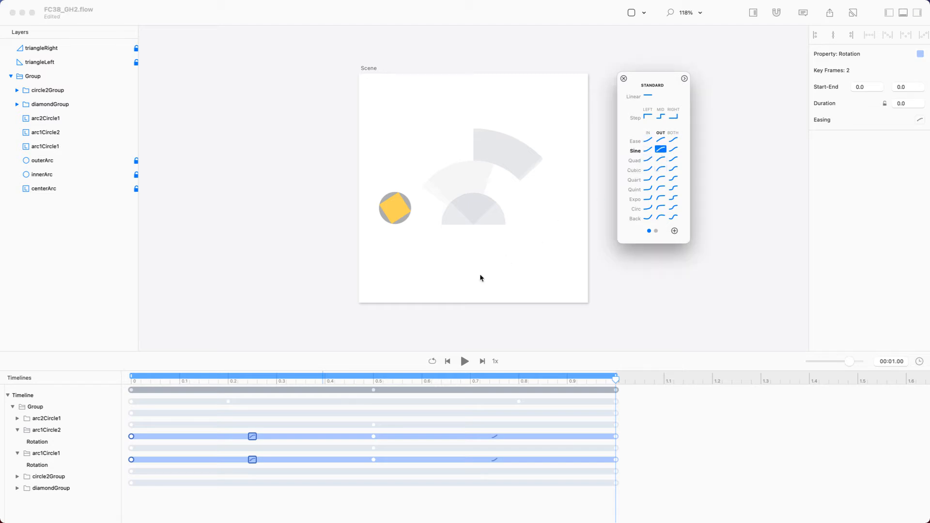
{"action": "left_click", "coordinate": [465, 361]}
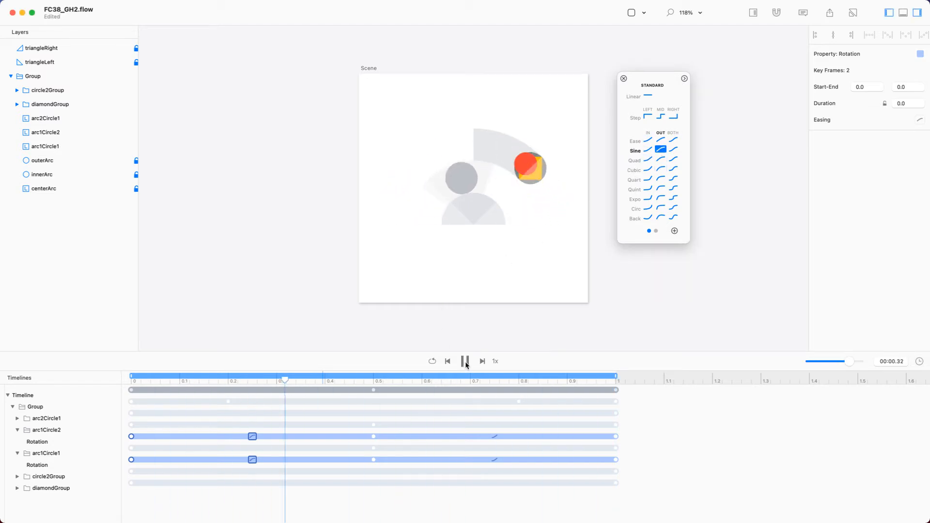
{"action": "left_click", "coordinate": [465, 361]}
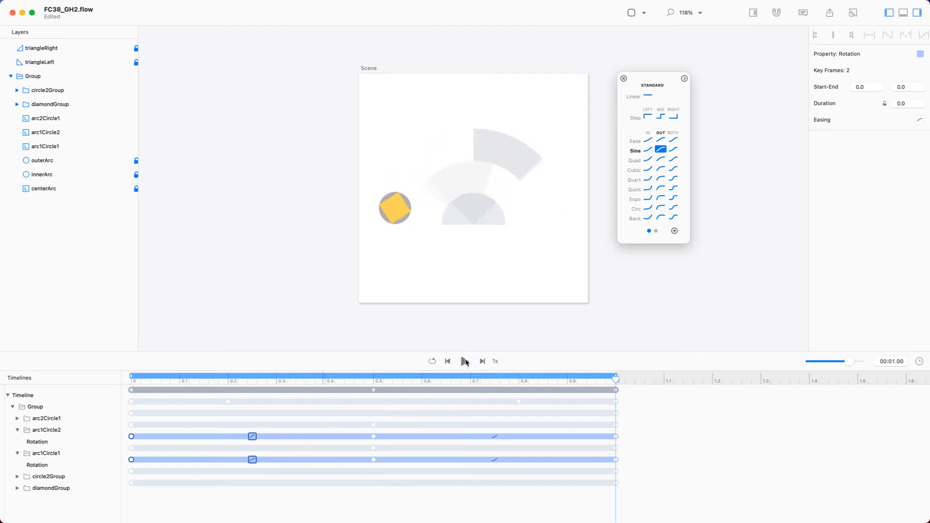
{"action": "left_click", "coordinate": [466, 362]}
Step: Scrub to 0.4 s, play the animation and undo the Sine easing on both arc1 circles' rotation
{"action": "left_click", "coordinate": [374, 436]}
{"action": "left_click_drag", "start_coordinate": [374, 381], "coordinate": [329, 383]}
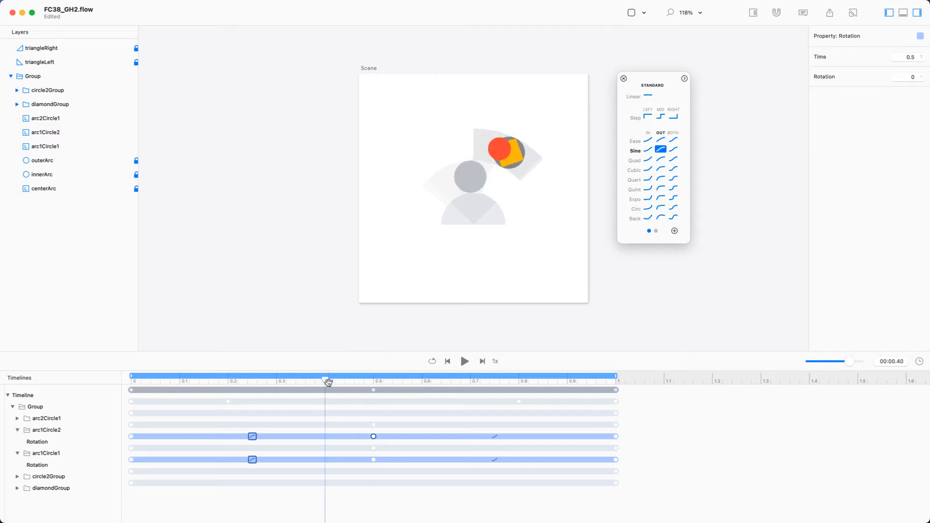
{"action": "key", "text": "space"}
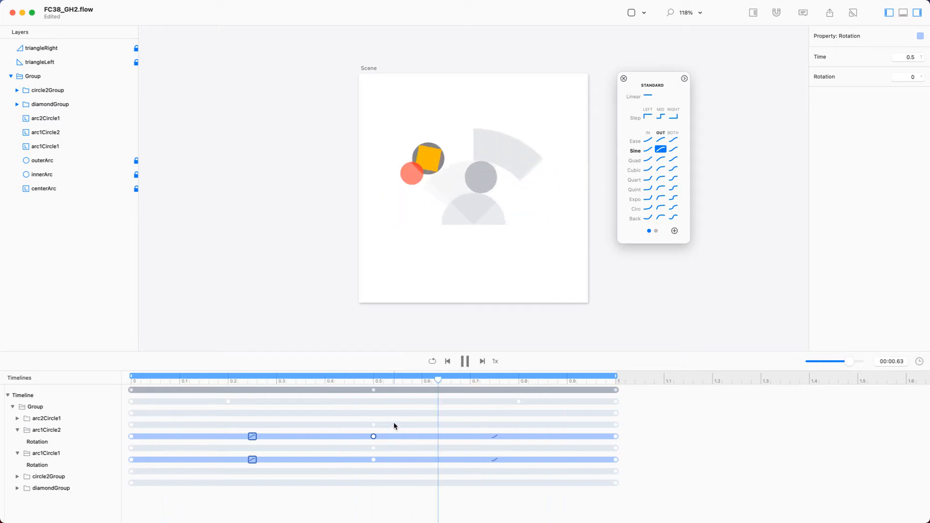
{"action": "key", "text": "super+z"}
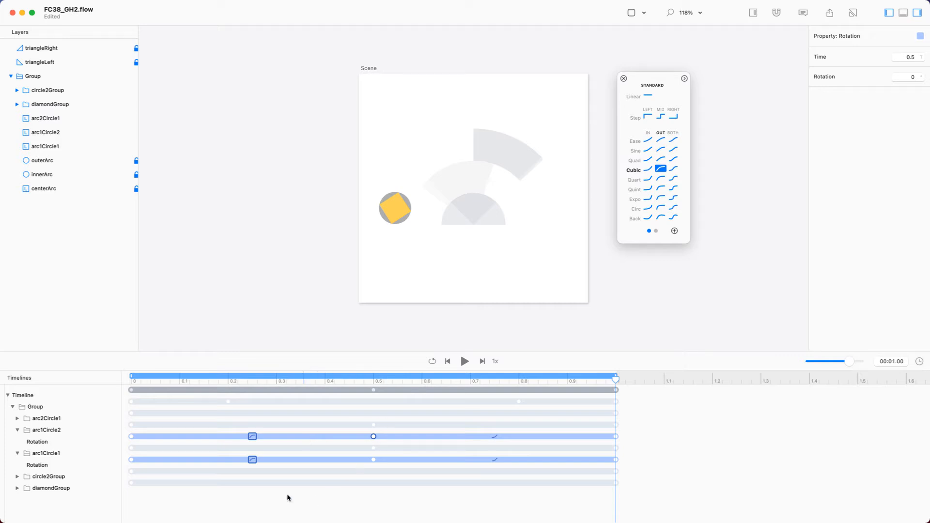
Step: Return both arc1 circles' rotation easing to Ease Out Quad before 0.5 s and Ease In Quad after it, and preview it
{"action": "left_click_drag", "start_coordinate": [169, 399], "coordinate": [120, 473]}
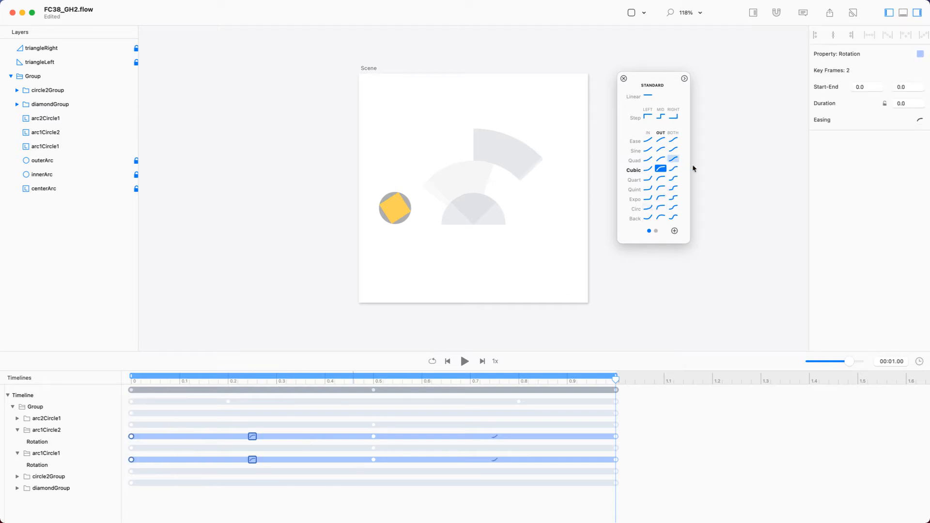
{"action": "left_click", "coordinate": [920, 120]}
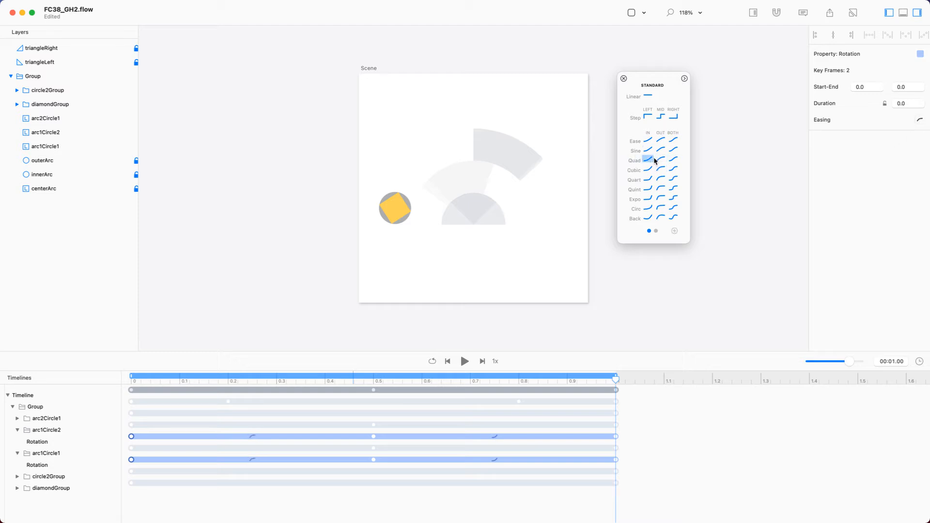
{"action": "left_click", "coordinate": [660, 160]}
{"action": "left_click", "coordinate": [373, 448]}
{"action": "left_click_drag", "start_coordinate": [391, 421], "coordinate": [356, 477]}
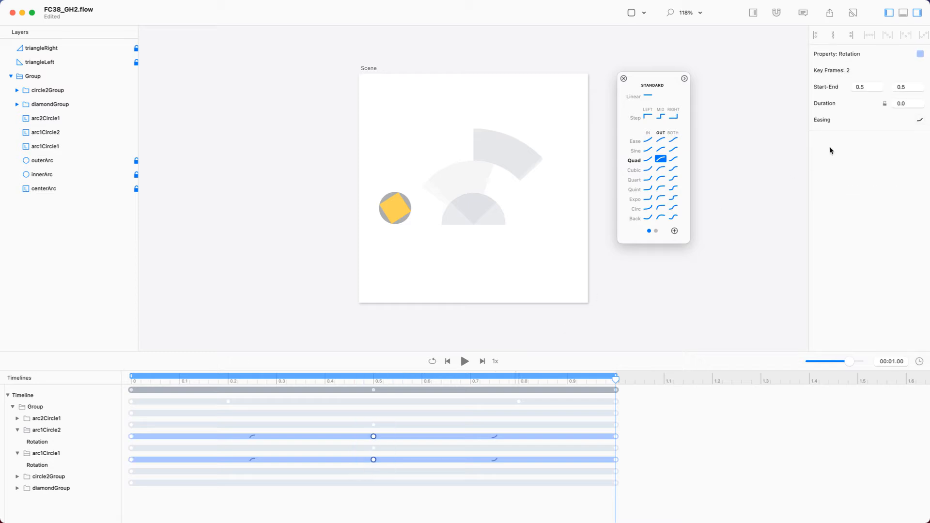
{"action": "left_click", "coordinate": [647, 169]}
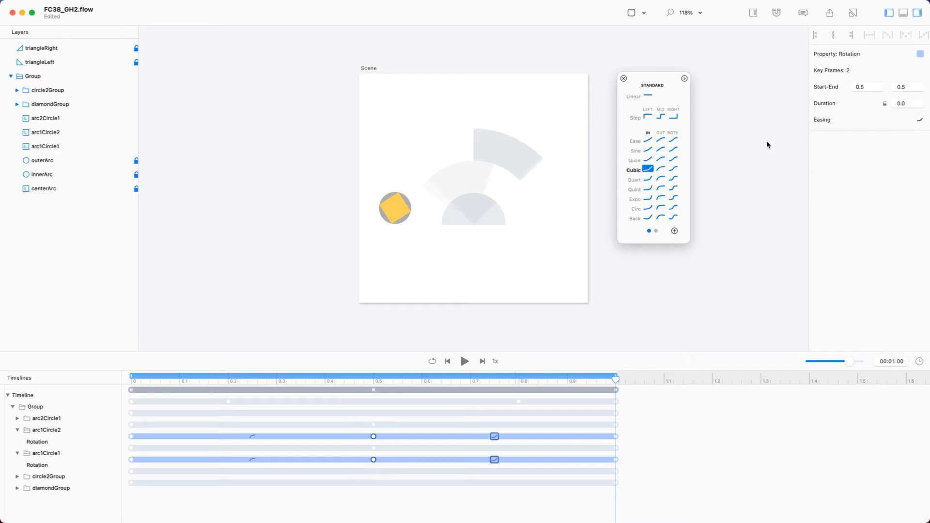
{"action": "left_click", "coordinate": [648, 159]}
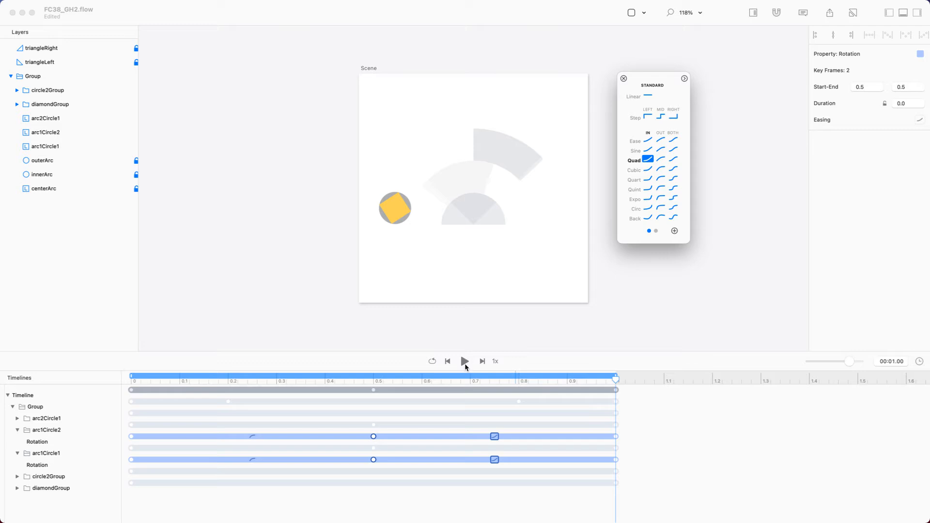
{"action": "left_click", "coordinate": [465, 363]}
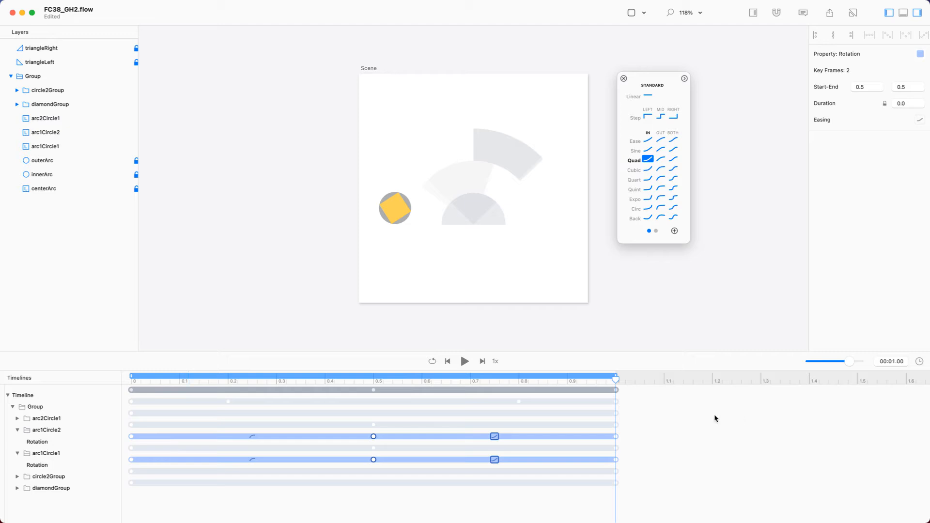
Step: Retime arc1Circle2's rotation to run from 0.2 to 1 s and arc1Circle1's from 0 to 0.8 s, and preview the offset
{"action": "left_click_drag", "start_coordinate": [679, 423], "coordinate": [123, 440]}
{"action": "left_click_drag", "start_coordinate": [132, 436], "coordinate": [229, 439]}
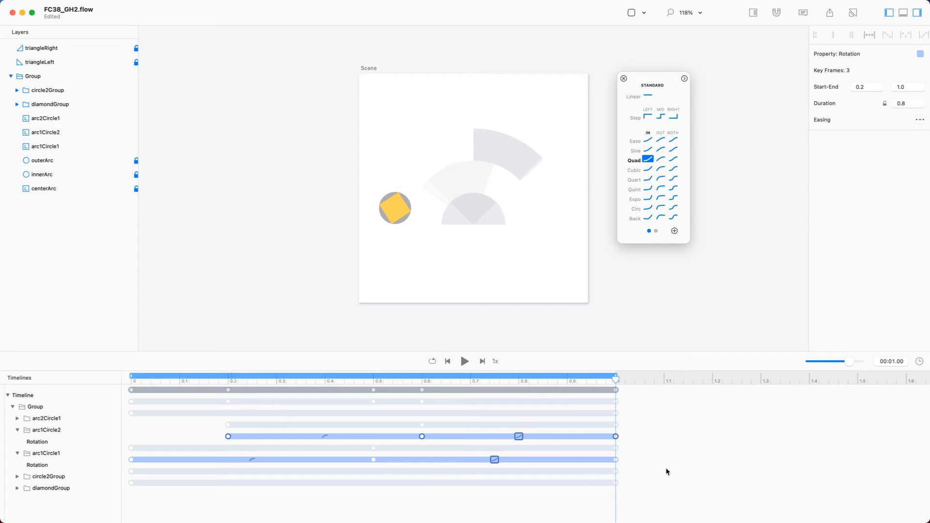
{"action": "left_click", "coordinate": [627, 462]}
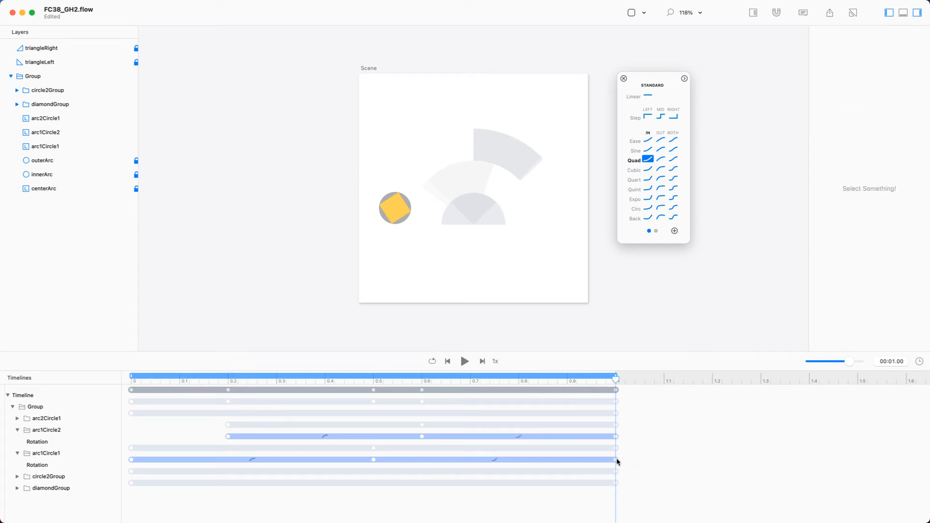
{"action": "left_click_drag", "start_coordinate": [617, 463], "coordinate": [518, 458]}
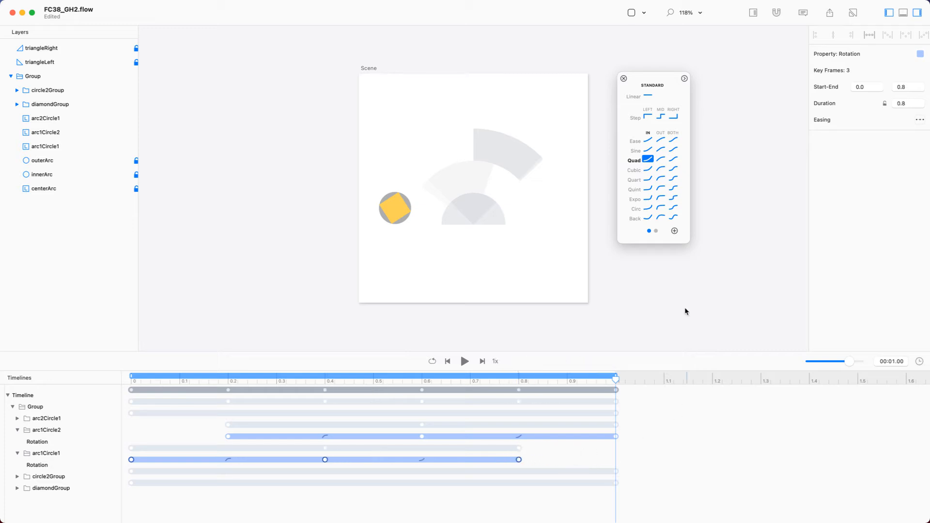
{"action": "left_click", "coordinate": [686, 263]}
{"action": "key", "text": "space"}
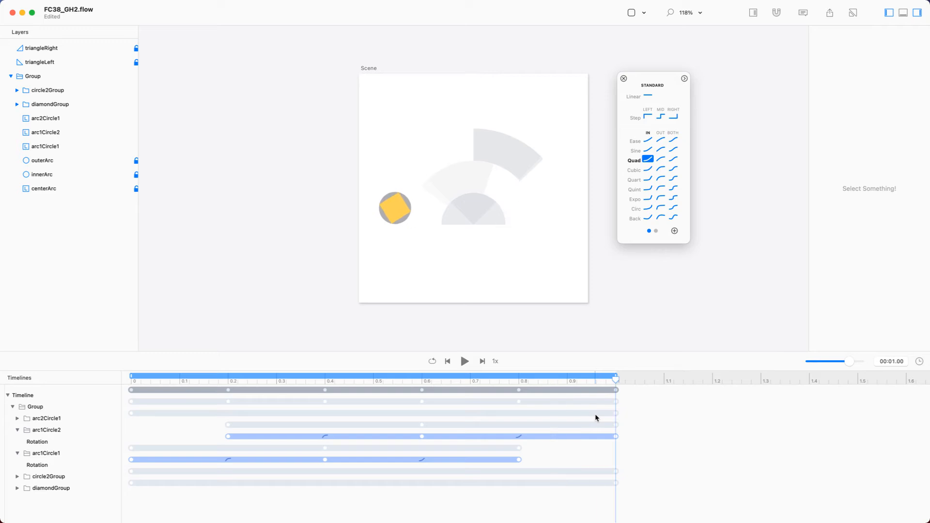
Step: Delete the middle rotation keyframes of arc1Circle2 at 0.6 s and arc1Circle1 at 0.4 s, and play the animation
{"action": "left_click", "coordinate": [422, 436]}
{"action": "key", "text": "BackSpace"}
{"action": "left_click", "coordinate": [324, 462]}
{"action": "key", "text": "BackSpace"}
{"action": "key", "text": "space"}
{"action": "key", "text": "space"}
Step: Apply the standard Ease curve for both in and out to both arc1 circles' rotation and play back the result
{"action": "left_click_drag", "start_coordinate": [238, 427], "coordinate": [121, 468]}
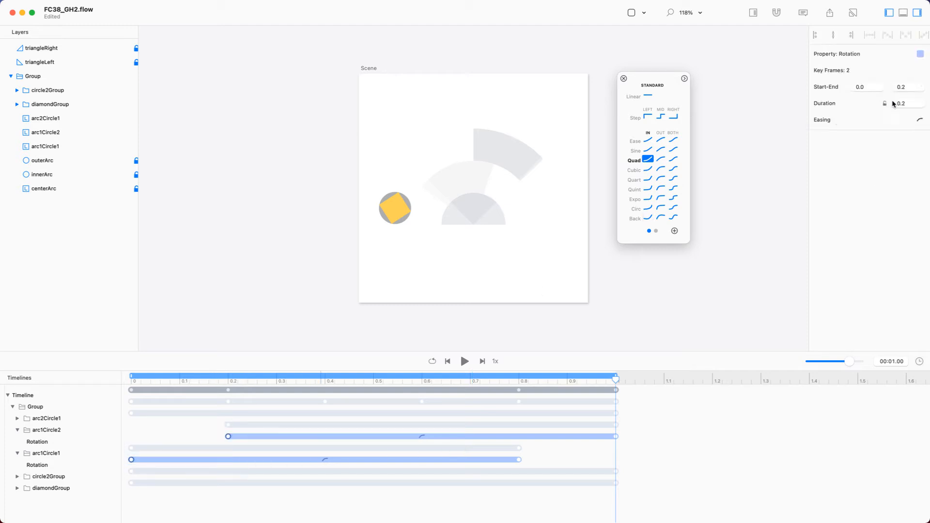
{"action": "left_click", "coordinate": [920, 121]}
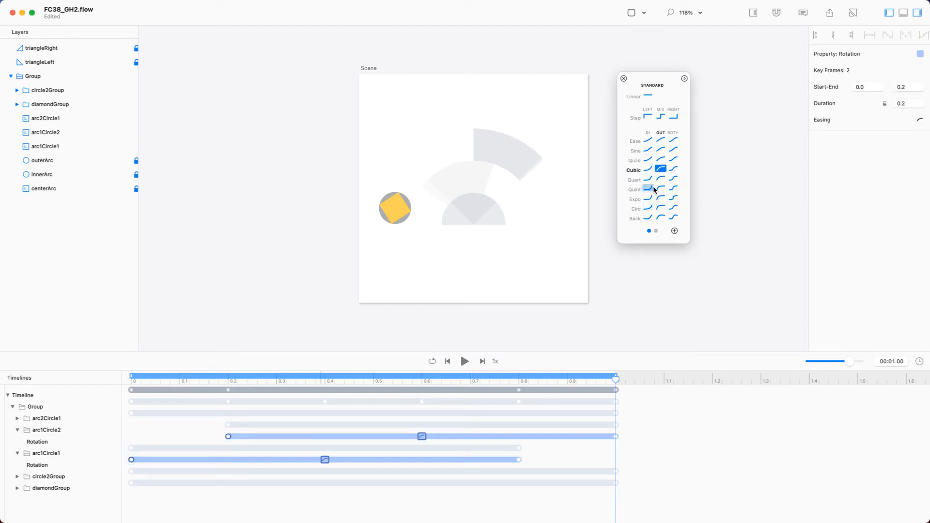
{"action": "left_click", "coordinate": [673, 139]}
{"action": "key", "text": "space"}
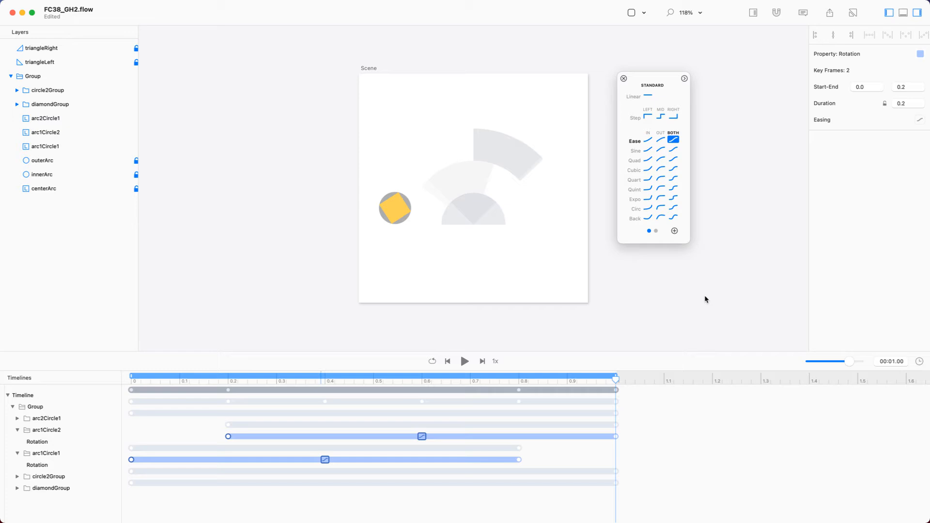
{"action": "key", "text": "space"}
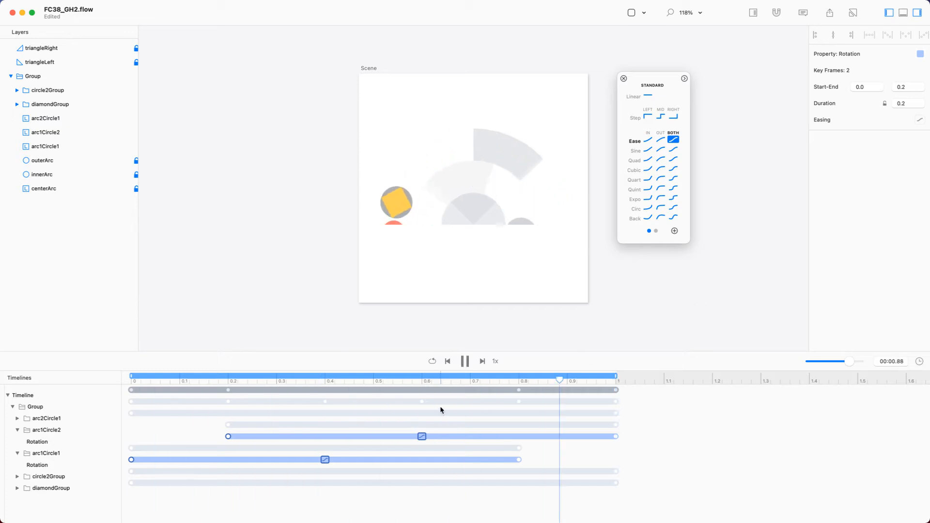
{"action": "key", "text": "space"}
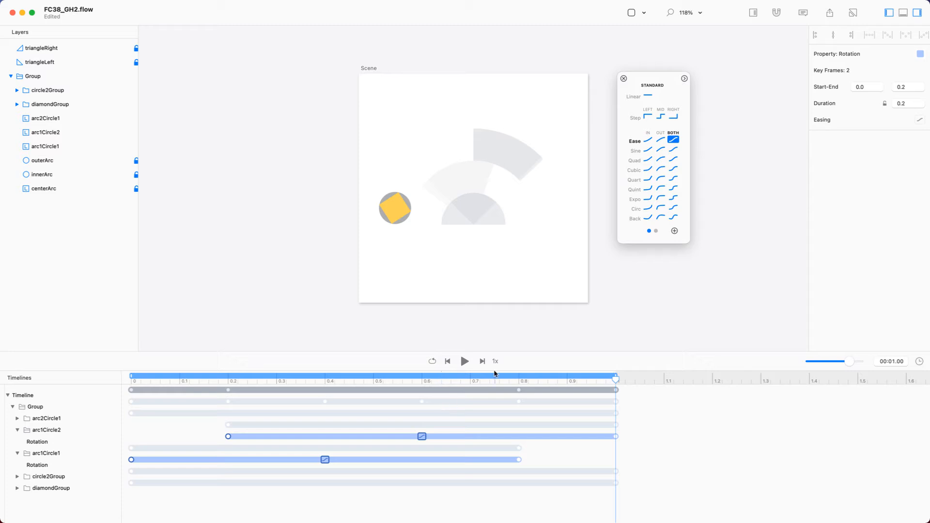
{"action": "key", "text": "space"}
{"action": "key", "text": "space"}
{"action": "key", "text": "super+Tab"}
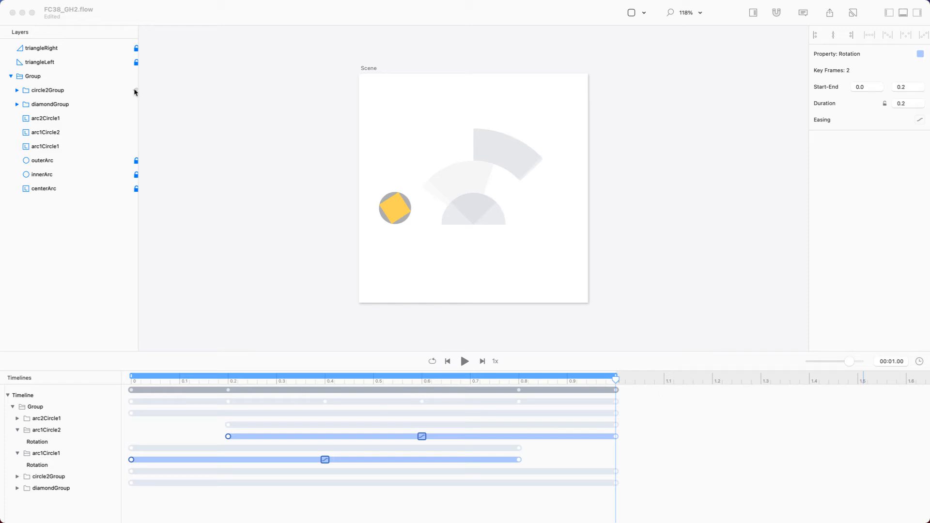
Step: Collapse the arc1 circles' tracks and set the rotation of circle2Group, diamondGroup and arc2Circle1 to 0 at 0.5 s
{"action": "left_click", "coordinate": [18, 430]}
{"action": "left_click", "coordinate": [17, 442]}
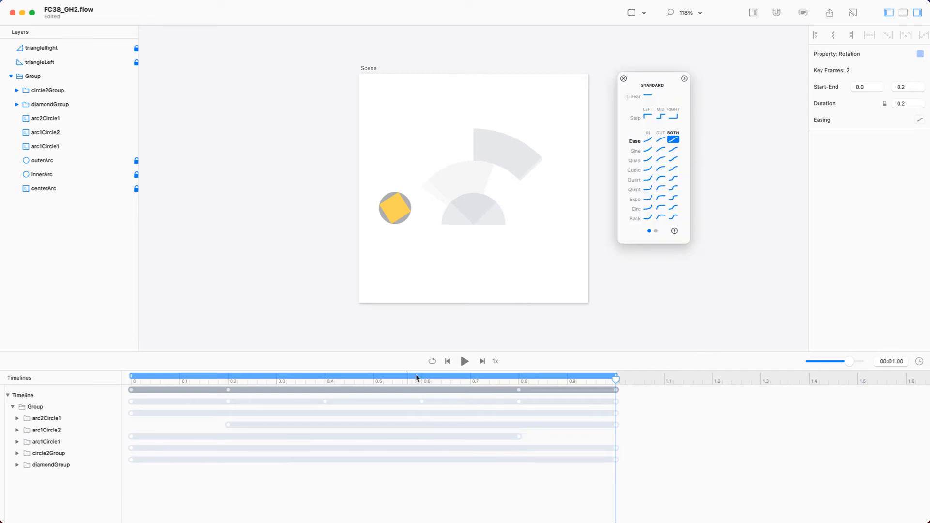
{"action": "left_click_drag", "start_coordinate": [456, 377], "coordinate": [374, 376]}
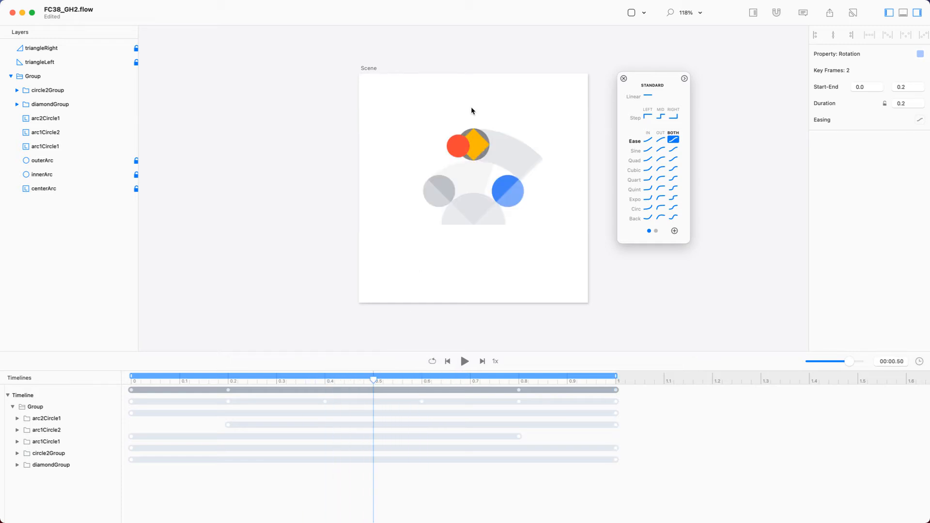
{"action": "left_click", "coordinate": [424, 52]}
{"action": "left_click", "coordinate": [41, 90]}
{"action": "left_click", "coordinate": [62, 107], "text": "shift"}
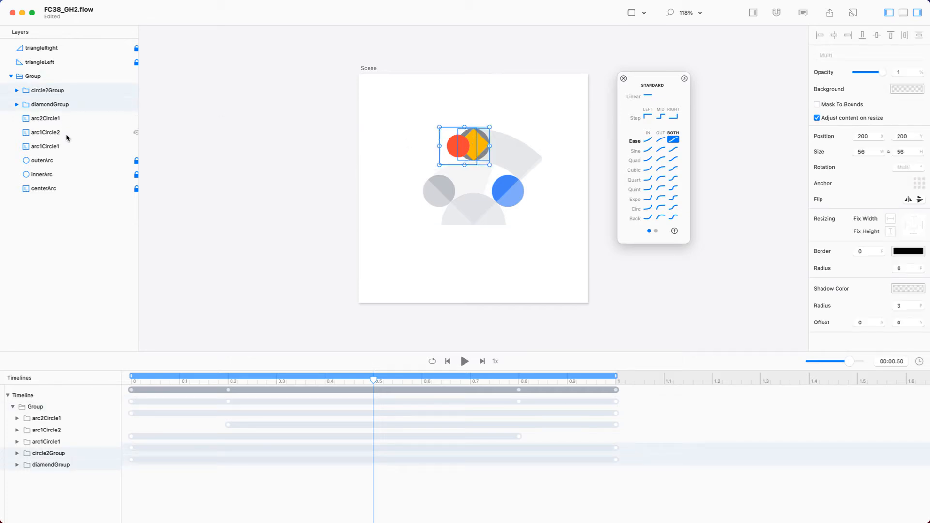
{"action": "left_click", "coordinate": [64, 122], "text": "shift"}
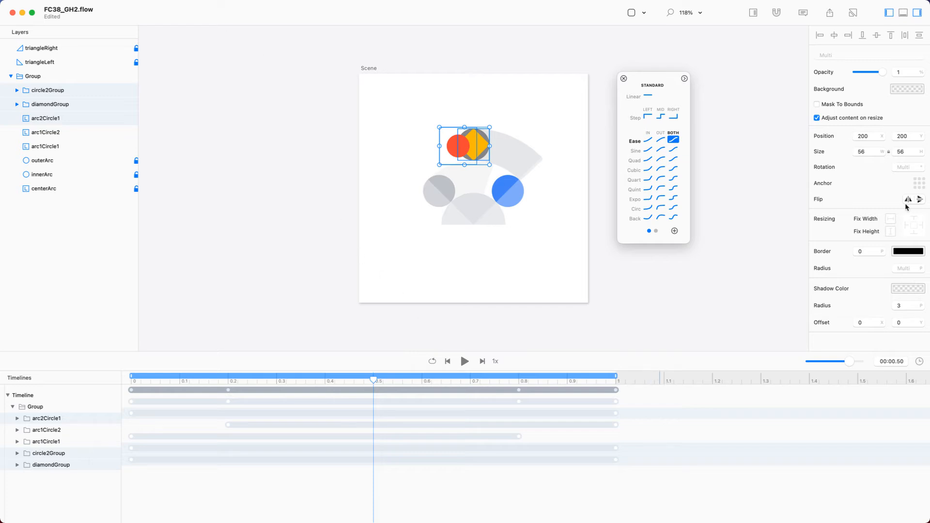
{"action": "left_click", "coordinate": [911, 167]}
{"action": "type", "text": "0"}
{"action": "key", "text": "Return"}
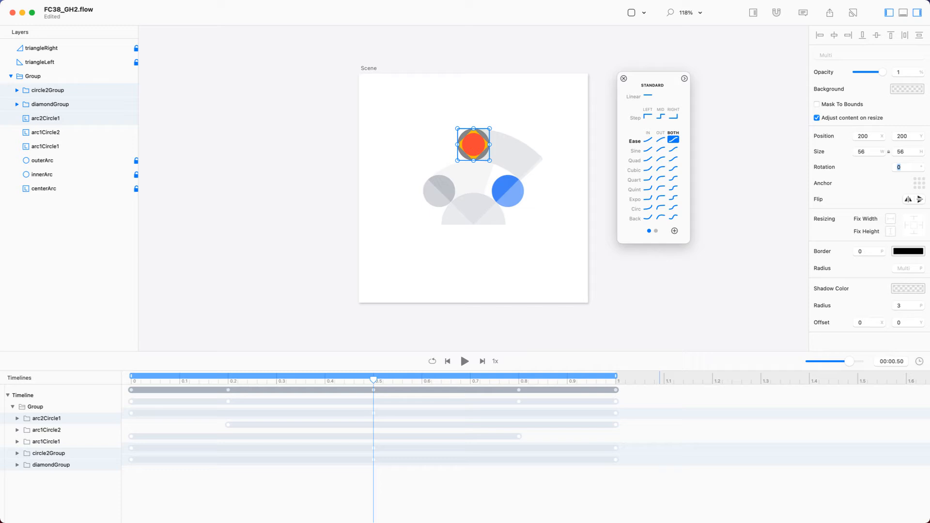
Step: Expand the timeline tracks of arc2Circle1, circle2Group and diamondGroup to show their rotation keyframes
{"action": "left_click", "coordinate": [17, 419]}
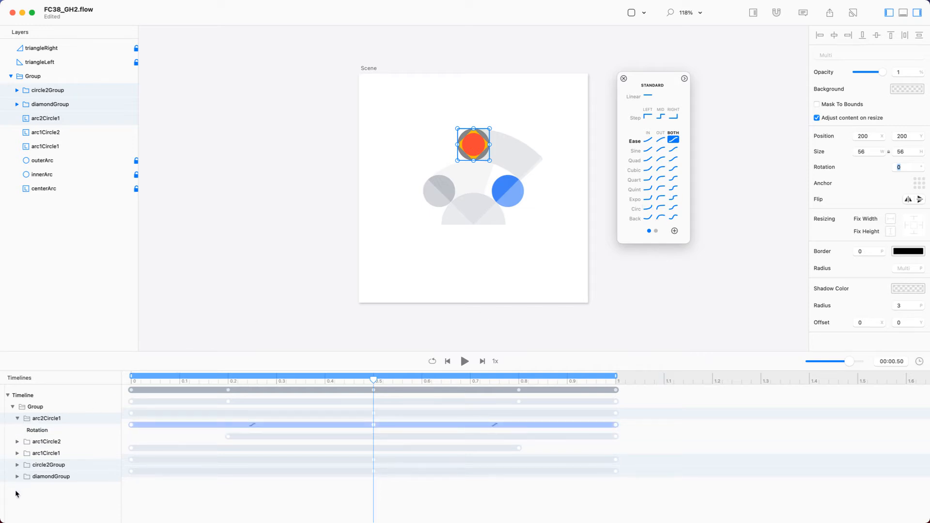
{"action": "left_click", "coordinate": [18, 476]}
{"action": "left_click", "coordinate": [18, 465]}
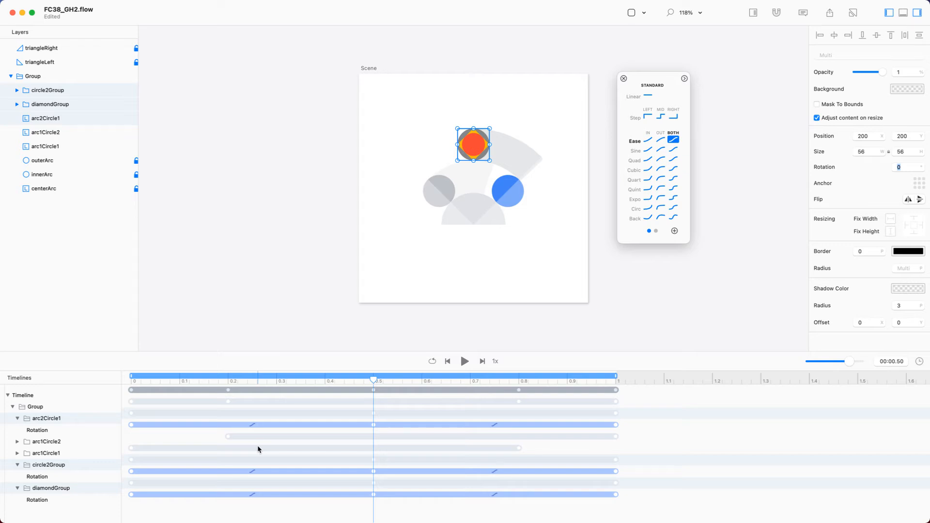
Step: Apply the Quad In easing to the first rotation segment of arc2Circle1, circle2Group and diamondGroup, from 0 to 0.5 s
{"action": "left_click", "coordinate": [131, 425]}
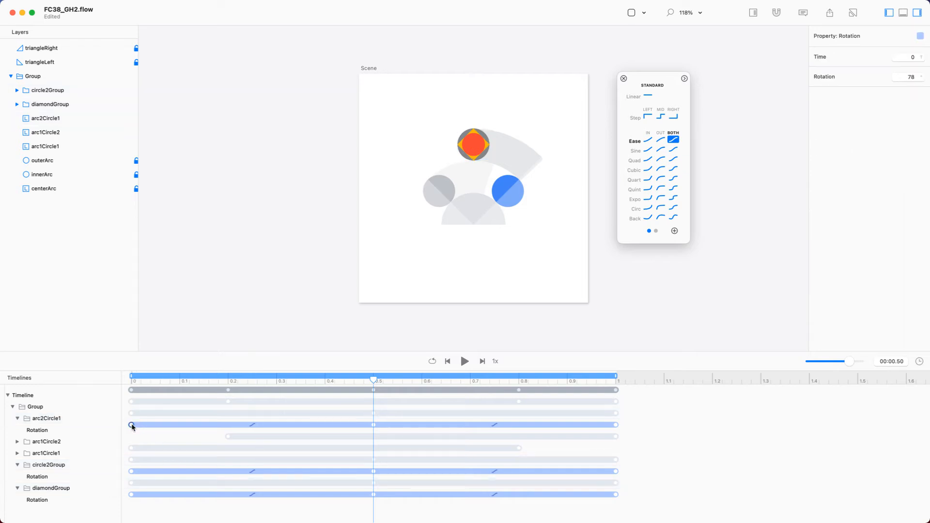
{"action": "left_click", "coordinate": [131, 472], "text": "shift"}
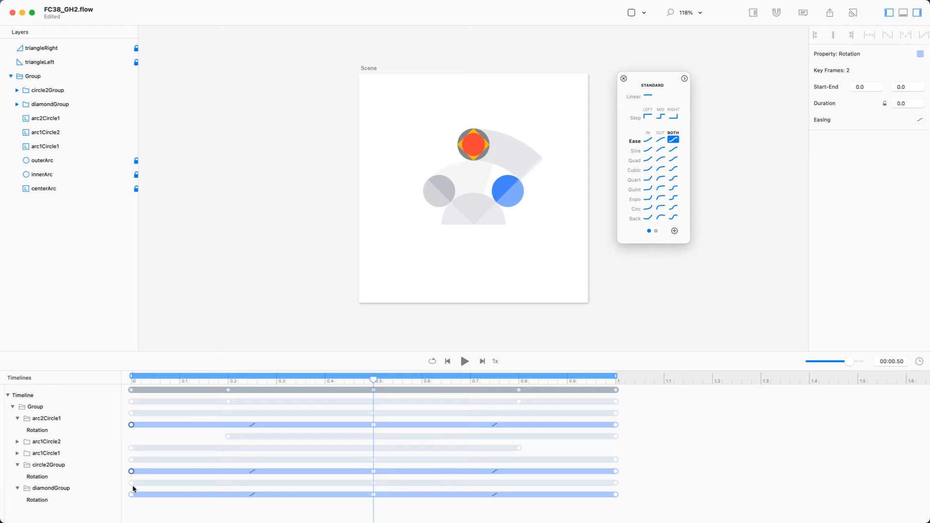
{"action": "left_click", "coordinate": [132, 495], "text": "shift"}
{"action": "left_click", "coordinate": [920, 121]}
{"action": "left_click", "coordinate": [648, 159]}
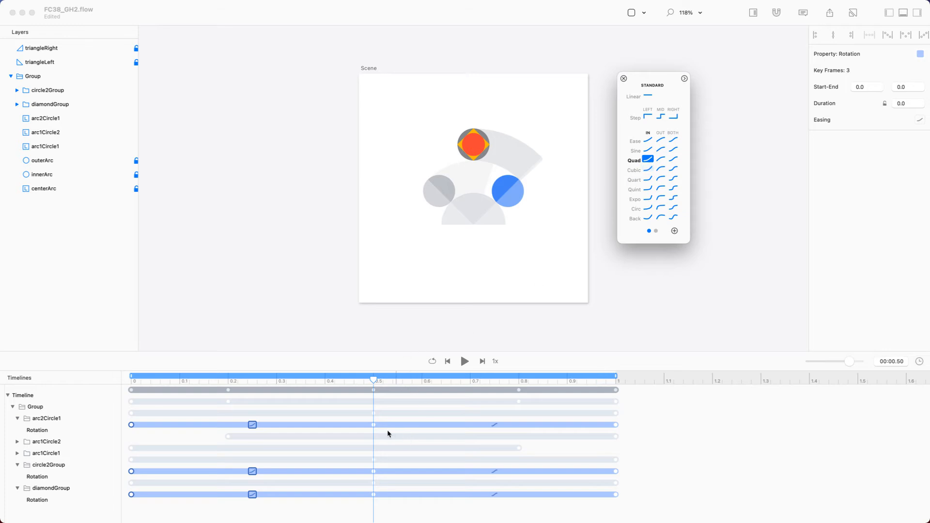
Step: Apply the Quad Out easing to the second rotation segment of arc2Circle1, circle2Group and diamondGroup, and move the easing palette aside
{"action": "left_click", "coordinate": [372, 424]}
{"action": "left_click", "coordinate": [374, 425]}
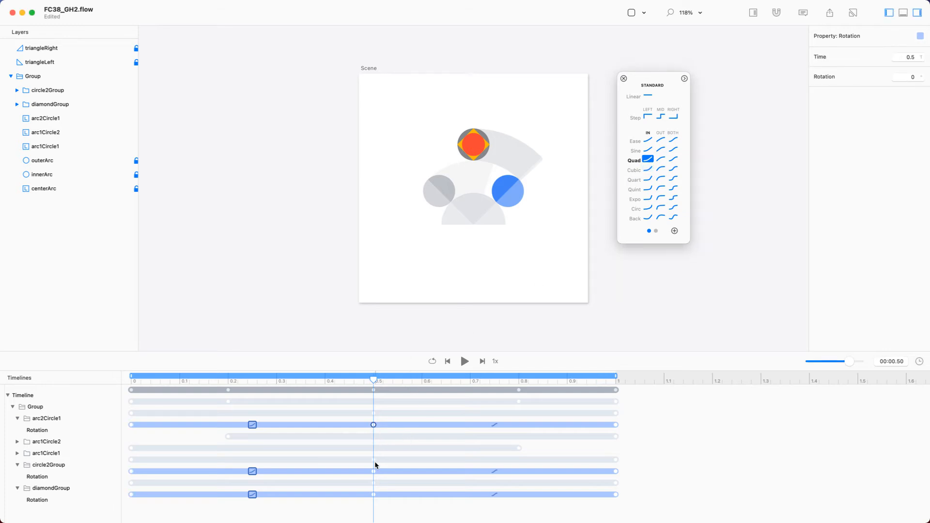
{"action": "left_click", "coordinate": [373, 471], "text": "shift"}
{"action": "left_click", "coordinate": [374, 494], "text": "shift"}
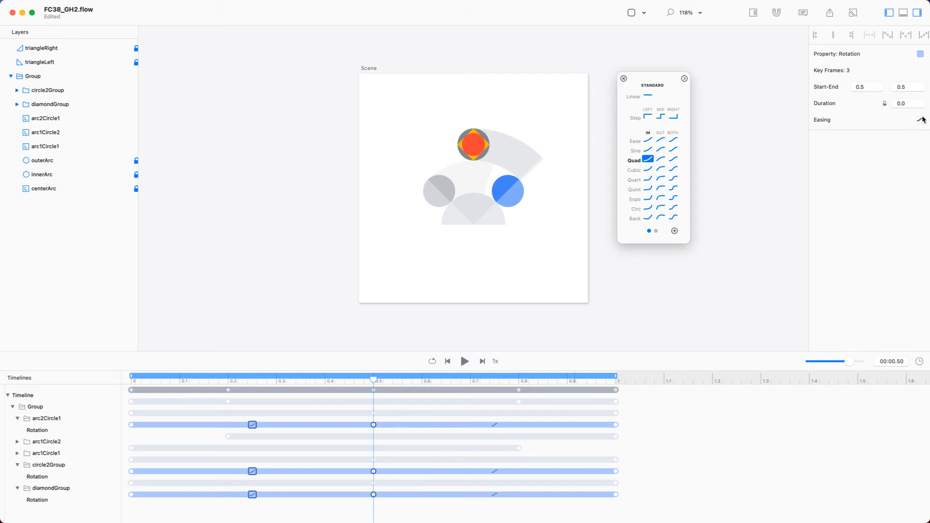
{"action": "left_click", "coordinate": [673, 139]}
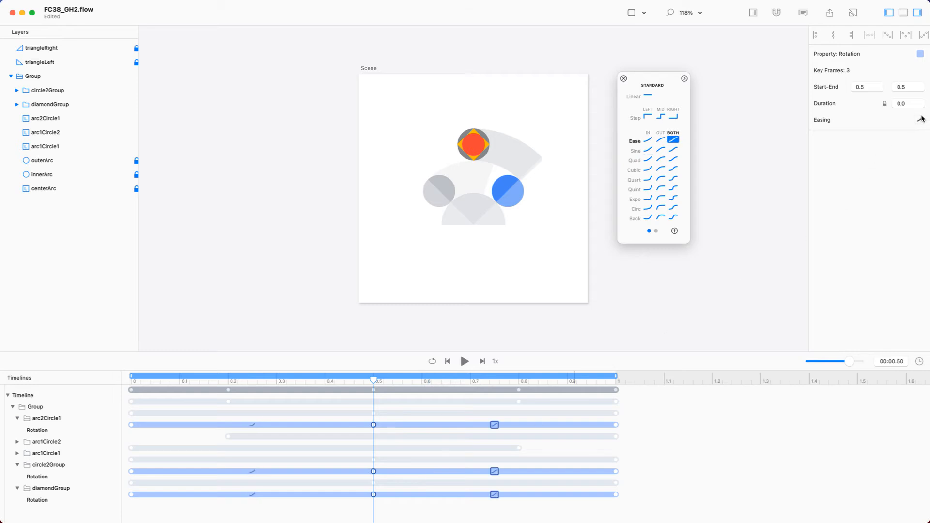
{"action": "left_click", "coordinate": [661, 162]}
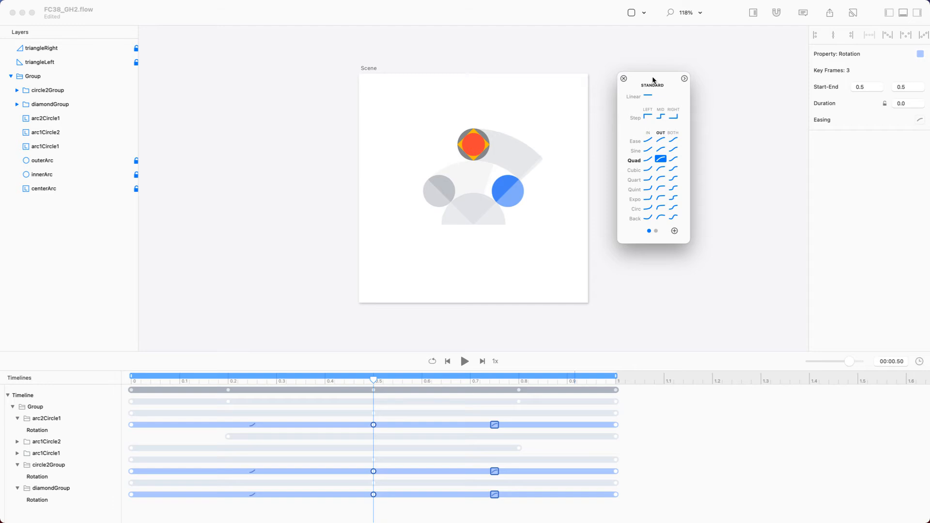
{"action": "left_click_drag", "start_coordinate": [653, 80], "coordinate": [777, 91]}
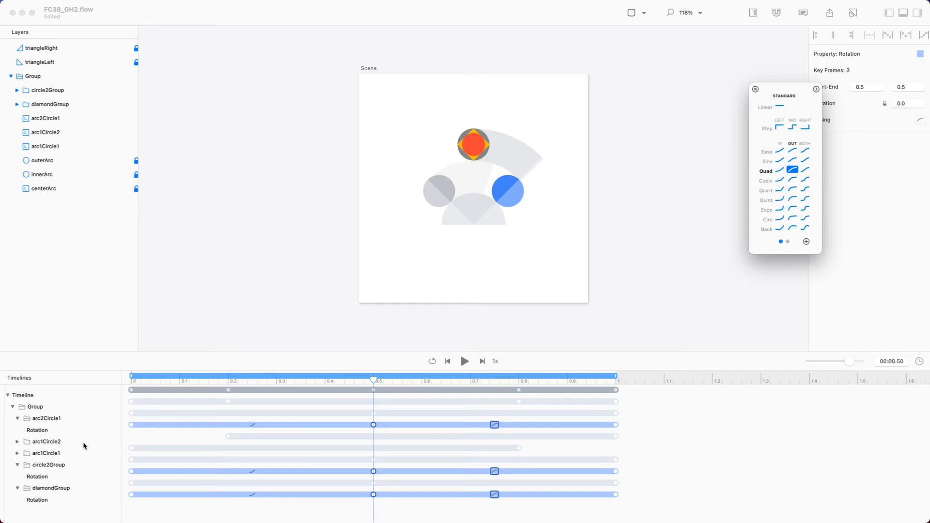
Step: Compress all three of diamondGroup's rotation keyframes together so they start at 0.1 s and end at 1.0 s
{"action": "left_click", "coordinate": [131, 495]}
{"action": "mouse_move", "coordinate": [132, 495]}
{"action": "left_mouse_down"}
{"action": "mouse_move", "coordinate": [179, 495]}
{"action": "mouse_move", "coordinate": [127, 495]}
{"action": "left_mouse_up"}
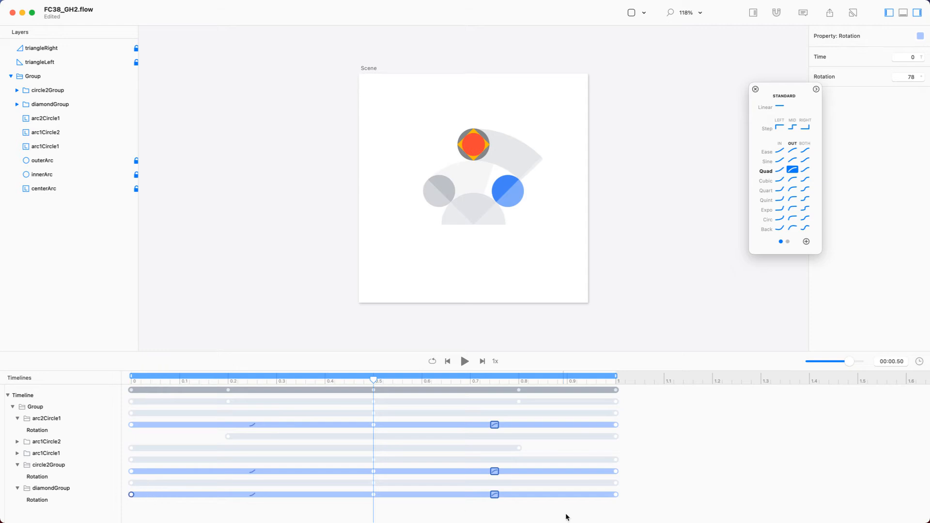
{"action": "left_click", "coordinate": [616, 496]}
{"action": "left_click", "coordinate": [661, 488]}
{"action": "left_click", "coordinate": [616, 495]}
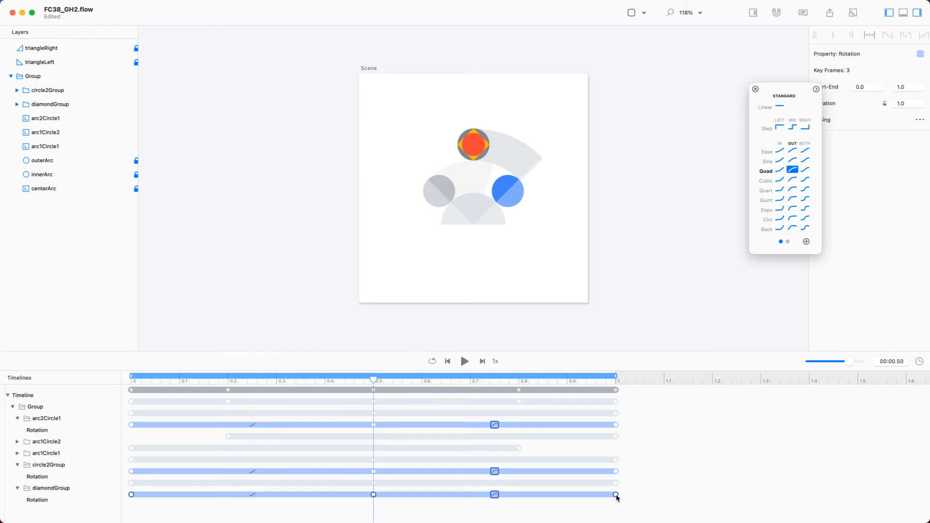
{"action": "left_click", "coordinate": [495, 495]}
{"action": "left_click", "coordinate": [494, 496]}
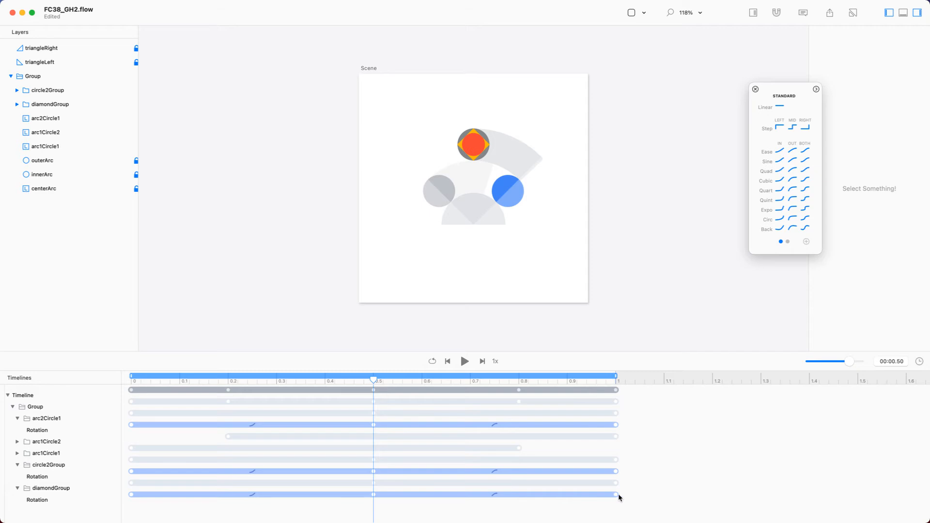
{"action": "left_click", "coordinate": [616, 495]}
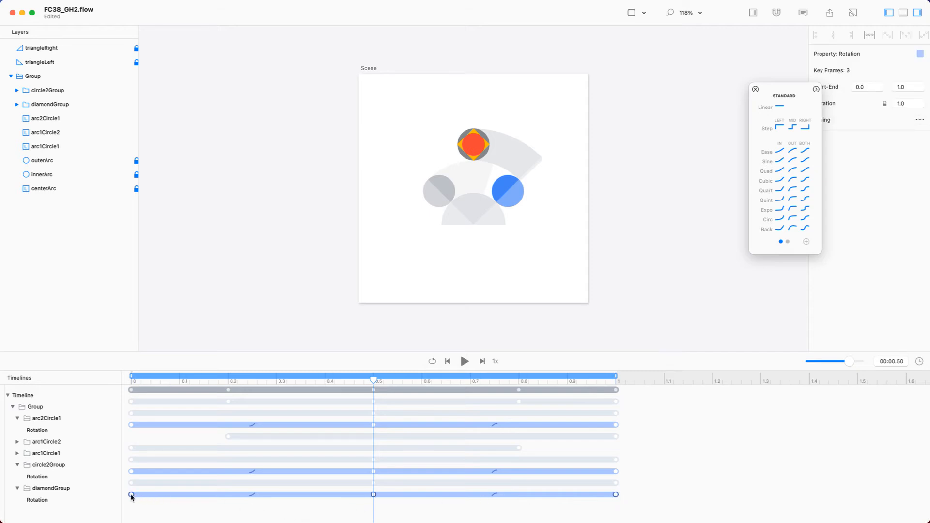
{"action": "left_click_drag", "start_coordinate": [131, 495], "coordinate": [179, 499]}
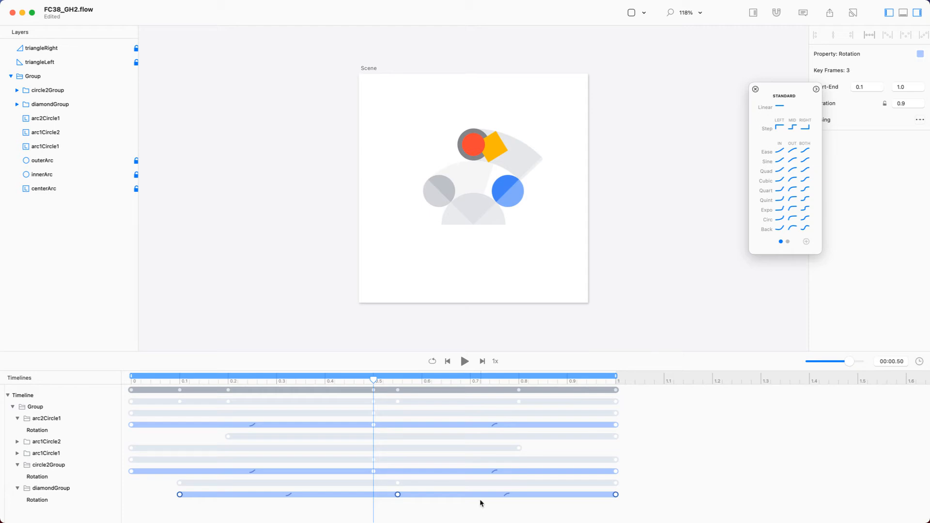
Step: Compress arc2Circle1's three rotation keyframes to span 0.4 to 1.0 s and preview the frame at 0.4 s
{"action": "left_click", "coordinate": [628, 427]}
{"action": "left_click", "coordinate": [615, 426]}
{"action": "left_click_drag", "start_coordinate": [131, 426], "coordinate": [327, 437]}
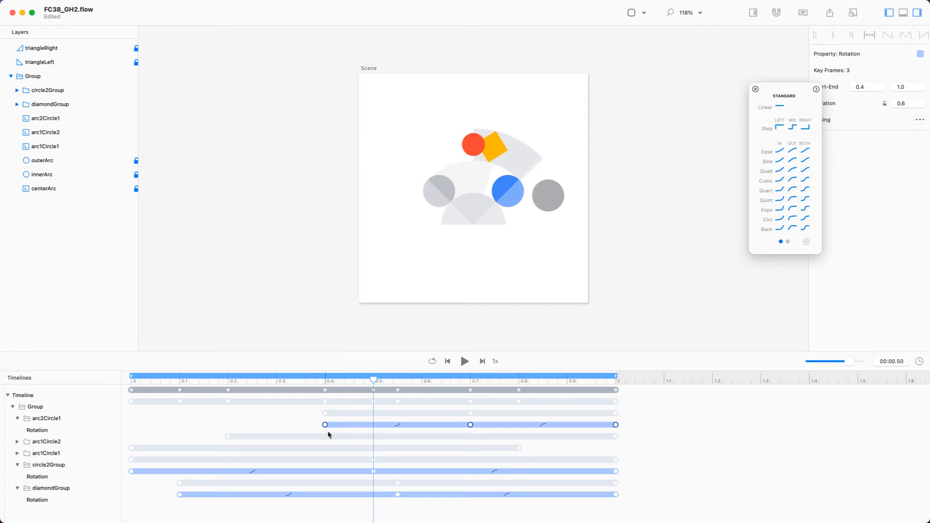
{"action": "left_click_drag", "start_coordinate": [374, 380], "coordinate": [327, 417]}
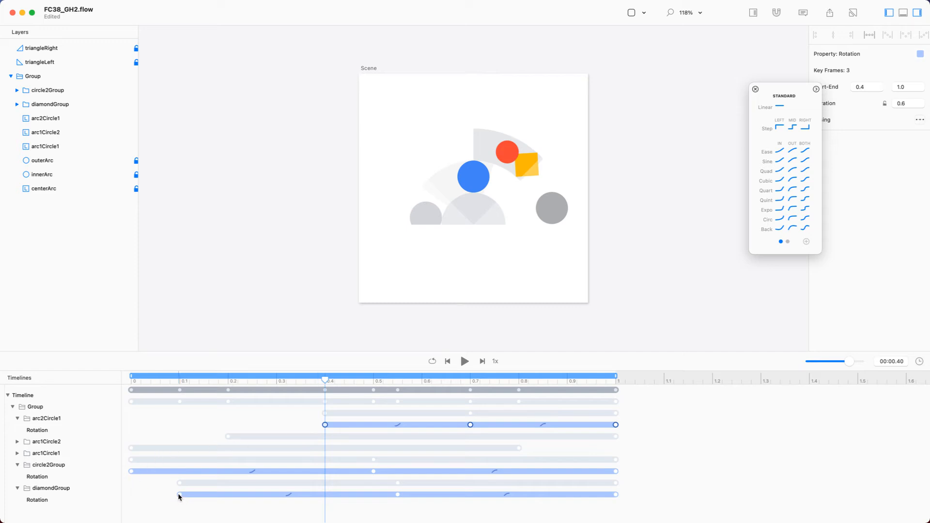
Step: Try starting diamondGroup's rotation keyframes at 0.2 s, play the animation, and undo the change
{"action": "left_click", "coordinate": [615, 494], "text": "shift"}
{"action": "left_click", "coordinate": [623, 498]}
{"action": "left_click", "coordinate": [616, 495]}
{"action": "left_click_drag", "start_coordinate": [180, 495], "coordinate": [228, 495]}
{"action": "left_click_drag", "start_coordinate": [328, 380], "coordinate": [80, 402]}
{"action": "key", "text": "space"}
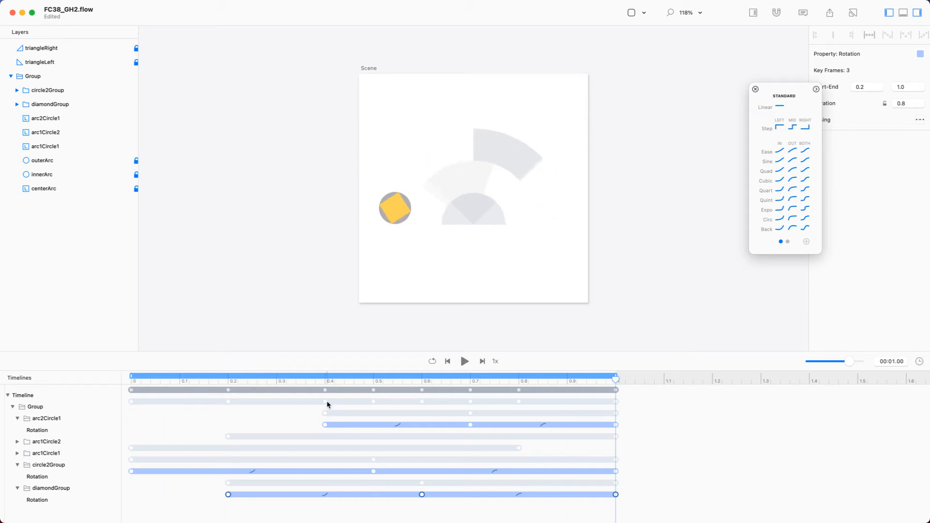
{"action": "key", "text": "super+z"}
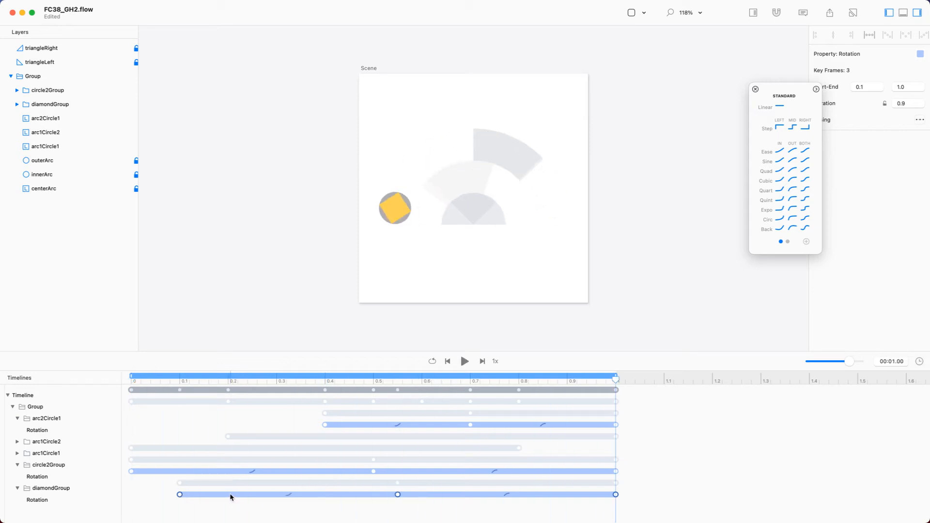
Step: Try moving only diamondGroup's middle rotation keyframe to 0.4 s and play the animation
{"action": "left_click_drag", "start_coordinate": [198, 380], "coordinate": [184, 419]}
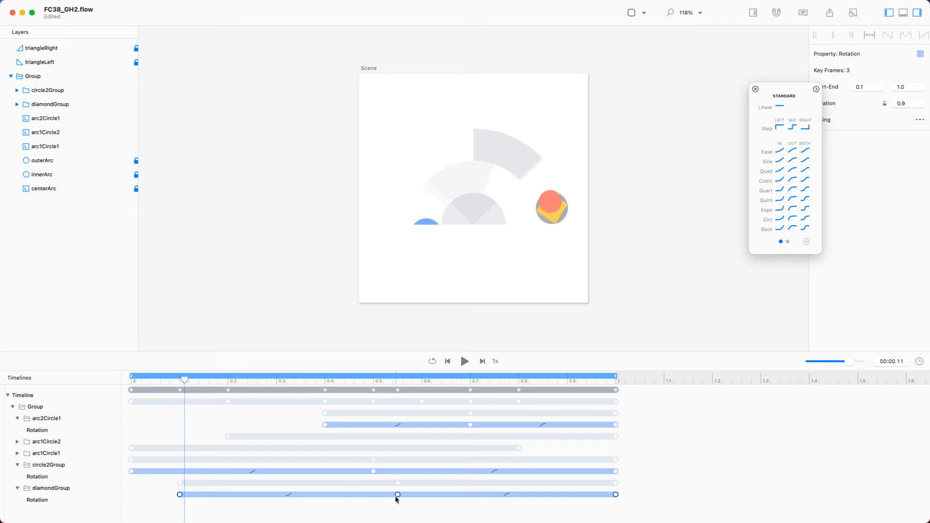
{"action": "left_click_drag", "start_coordinate": [398, 495], "coordinate": [325, 495]}
{"action": "left_click", "coordinate": [396, 499]}
{"action": "left_click", "coordinate": [371, 496]}
{"action": "key", "text": "space"}
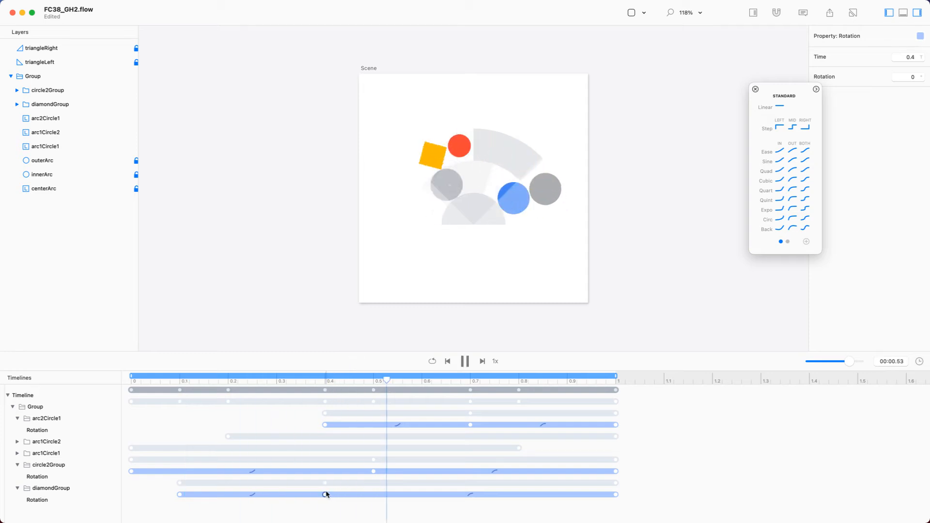
Step: Try diamondGroup's middle rotation keyframe at 0.6 s, play the animation, and undo both moves of that keyframe
{"action": "left_click_drag", "start_coordinate": [325, 494], "coordinate": [424, 494]}
{"action": "key", "text": "space"}
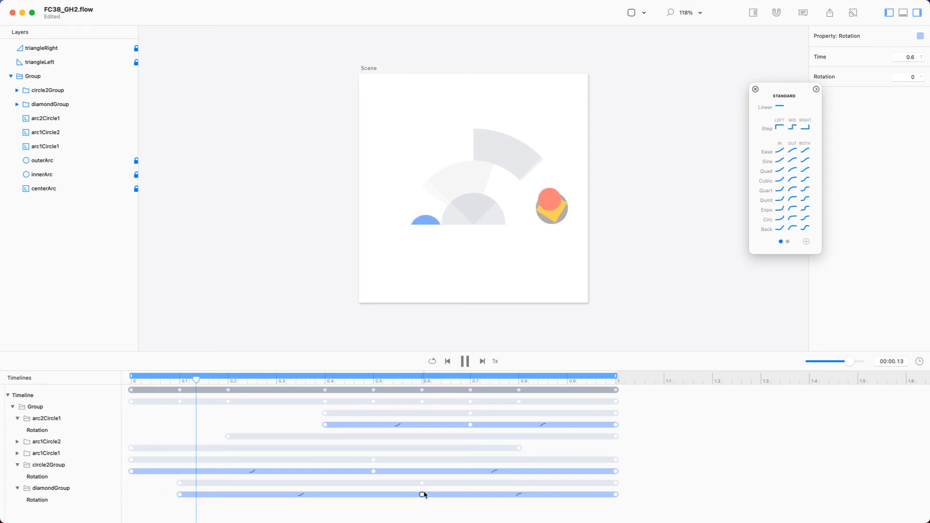
{"action": "key", "text": "space"}
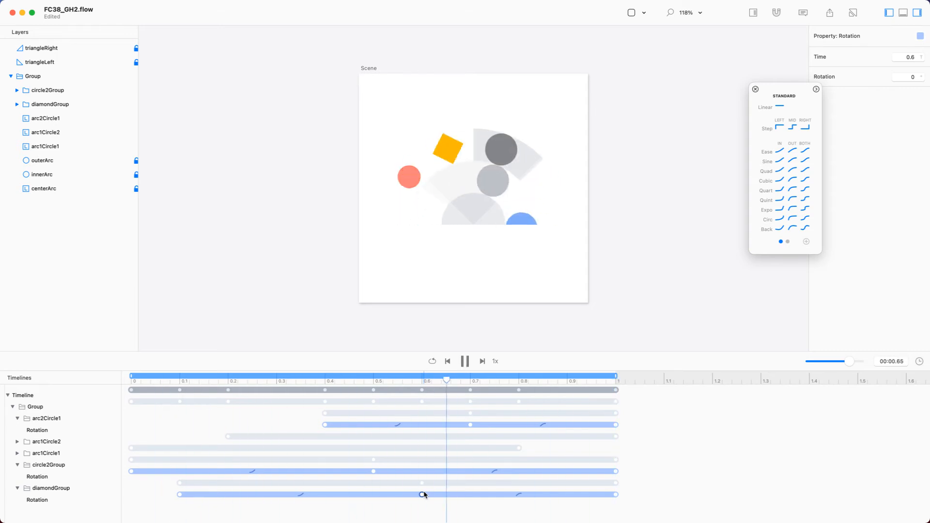
{"action": "key", "text": "space"}
{"action": "key", "text": "super+z"}
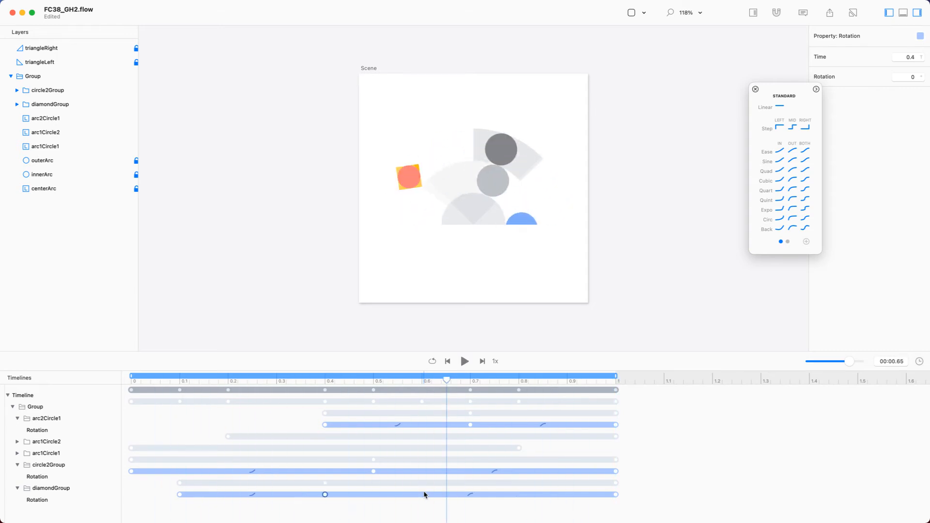
{"action": "key", "text": "super+z"}
Step: Move diamondGroup's middle rotation keyframe to 0.6 s and play back the animation
{"action": "left_click_drag", "start_coordinate": [398, 495], "coordinate": [422, 494]}
{"action": "key", "text": "space"}
{"action": "key", "text": "space"}
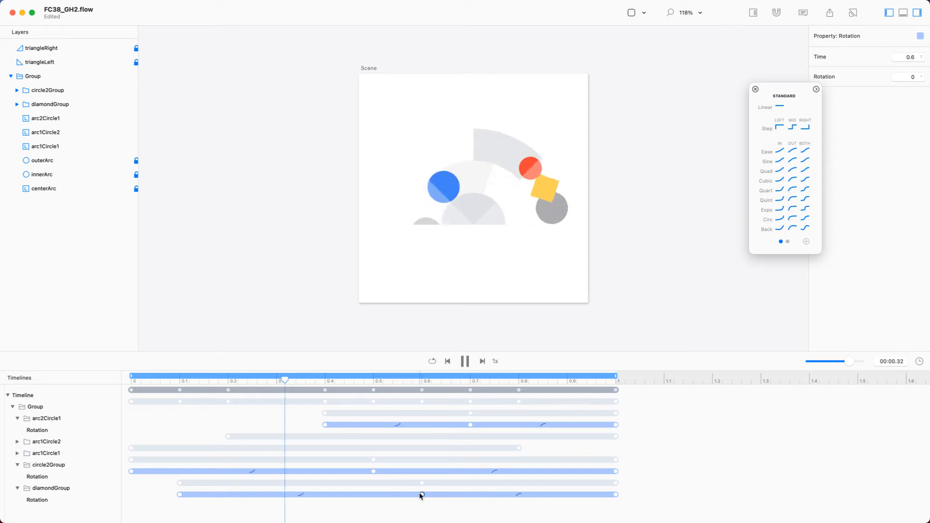
{"action": "key", "text": "space"}
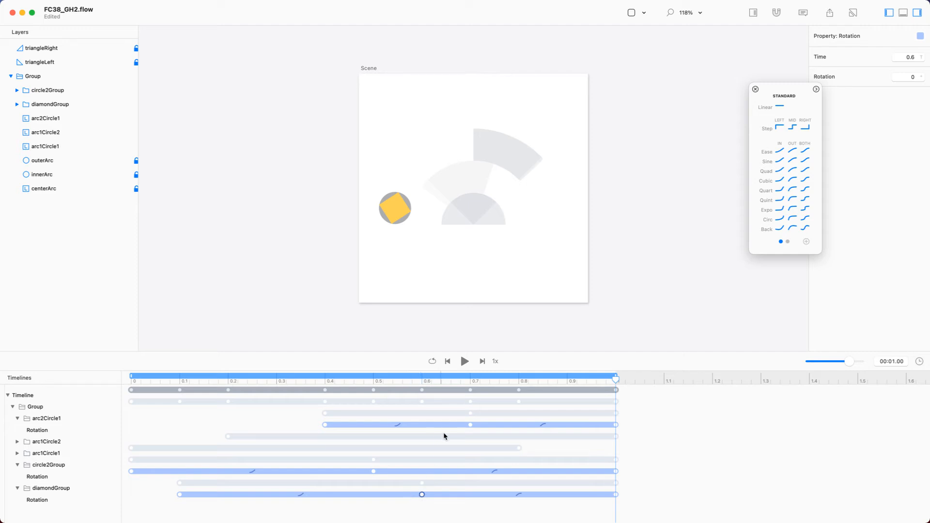
Step: Set the size of arc2Circle2 inside circle2Group to 20 by 20 at 0 s, and close the easing palette
{"action": "left_click_drag", "start_coordinate": [450, 383], "coordinate": [81, 382]}
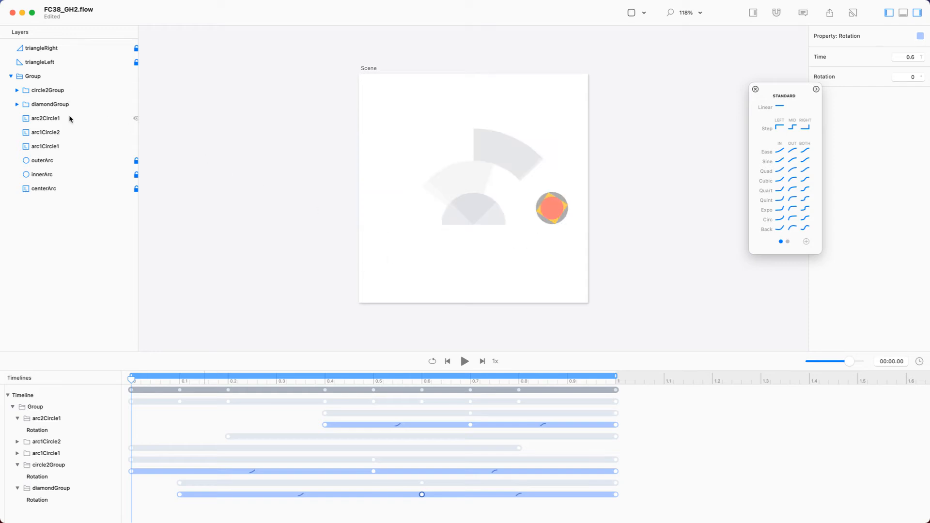
{"action": "left_click", "coordinate": [69, 92]}
{"action": "left_click", "coordinate": [17, 90]}
{"action": "left_click", "coordinate": [56, 110]}
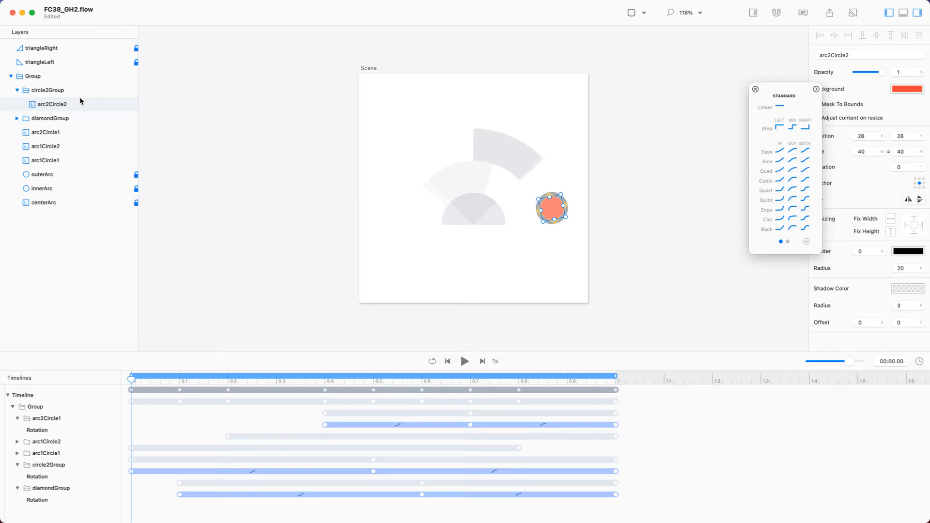
{"action": "left_click_drag", "start_coordinate": [875, 152], "coordinate": [831, 152]}
{"action": "type", "text": "20"}
{"action": "key", "text": "Return"}
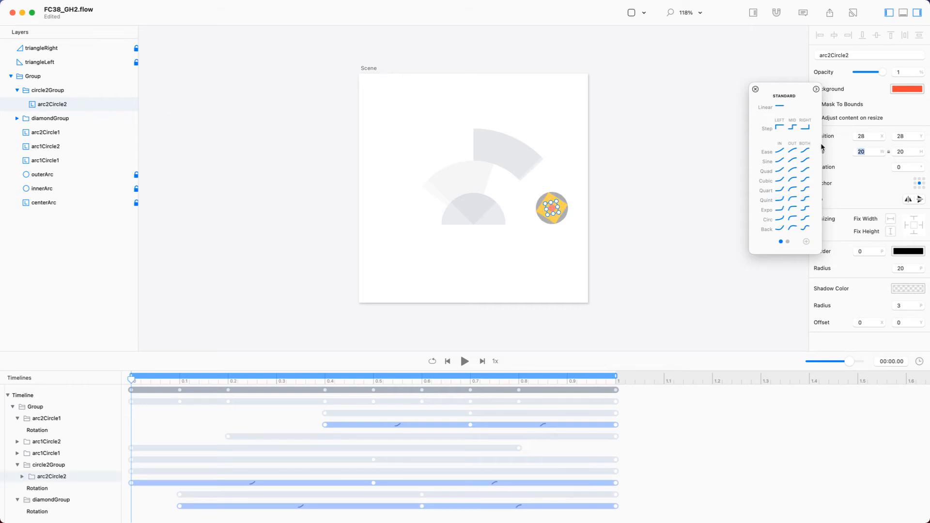
{"action": "left_click", "coordinate": [755, 89]}
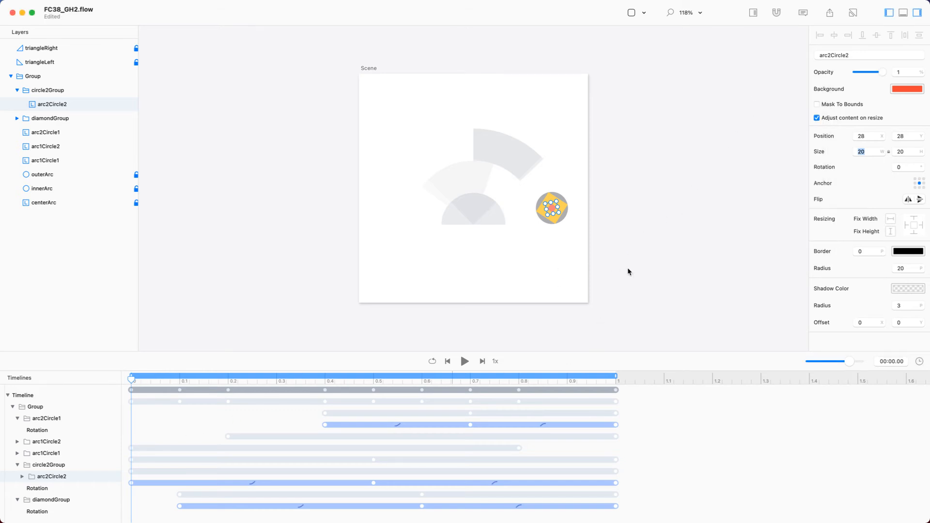
{"action": "left_click", "coordinate": [655, 225]}
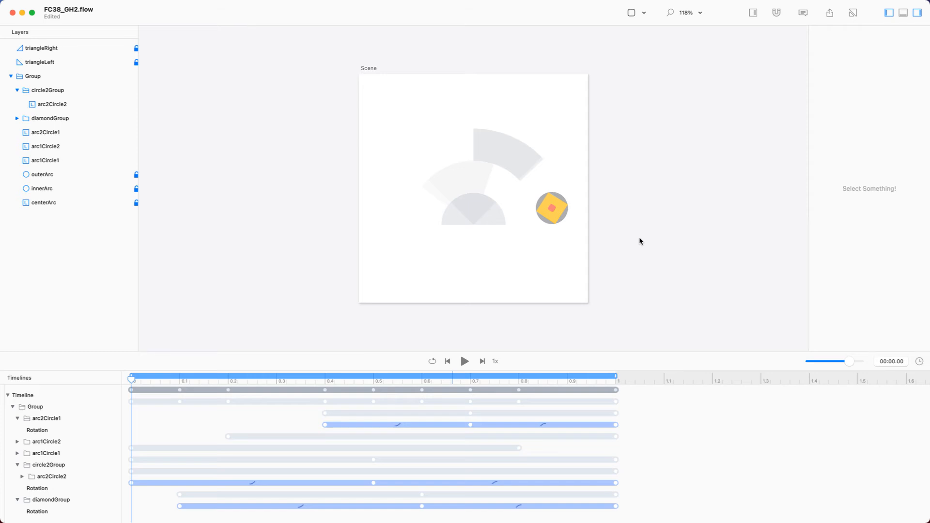
Step: Set arc2Circle2's corner radius to 10 at 0 s
{"action": "key", "text": "super+minus"}
{"action": "key", "text": "super+minus"}
{"action": "key", "text": "super+minus"}
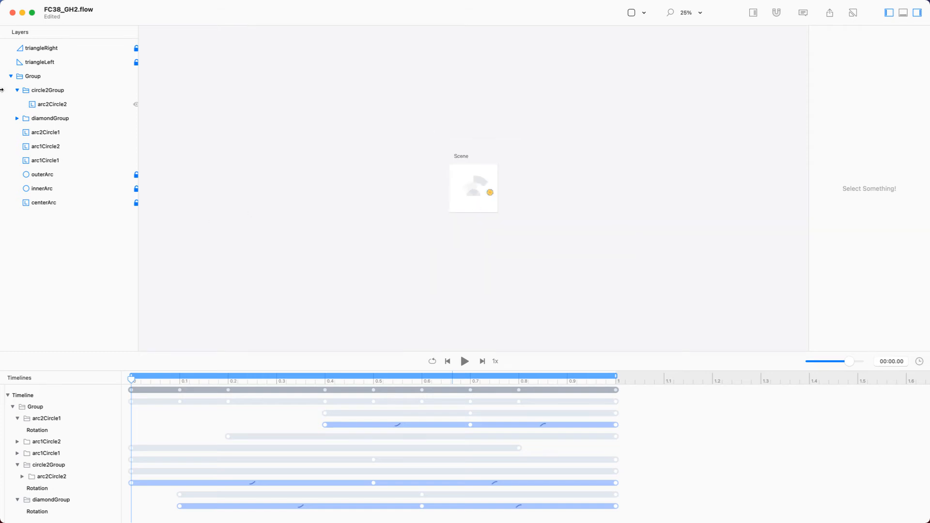
{"action": "left_click", "coordinate": [77, 105]}
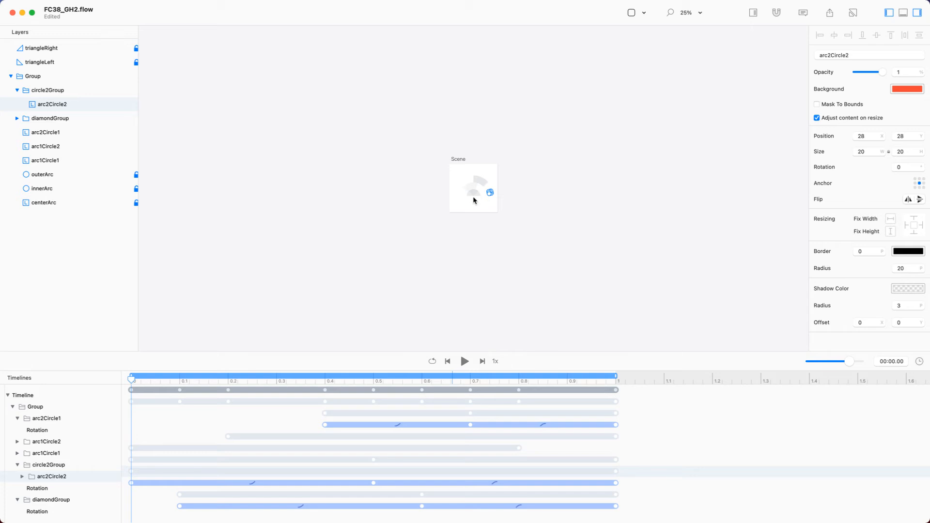
{"action": "key", "text": "super+2"}
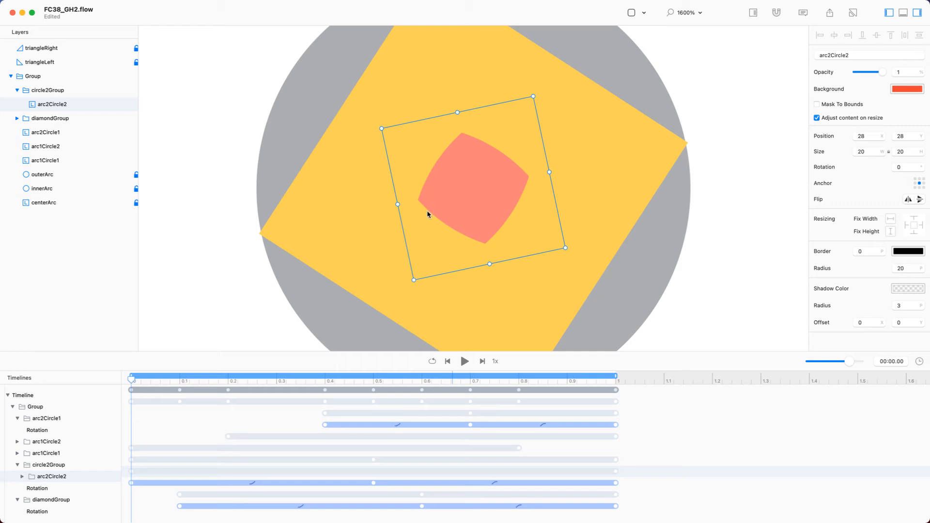
{"action": "left_click", "coordinate": [902, 269]}
{"action": "type", "text": "10"}
{"action": "key", "text": "Return"}
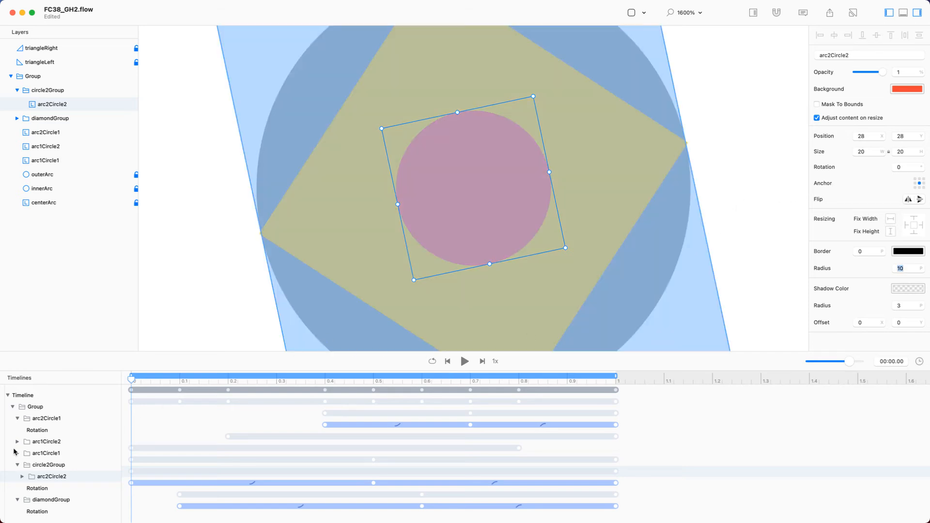
Step: Expand arc2Circle2's timeline track to show its width, height and corner radius keyframes, and enlarge the timeline area
{"action": "left_click", "coordinate": [22, 476]}
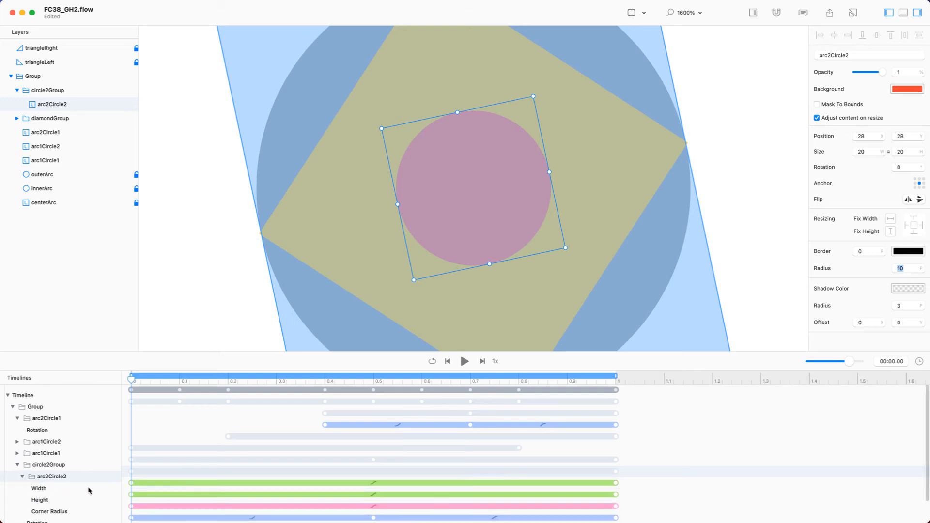
{"action": "left_click_drag", "start_coordinate": [146, 352], "coordinate": [145, 347]}
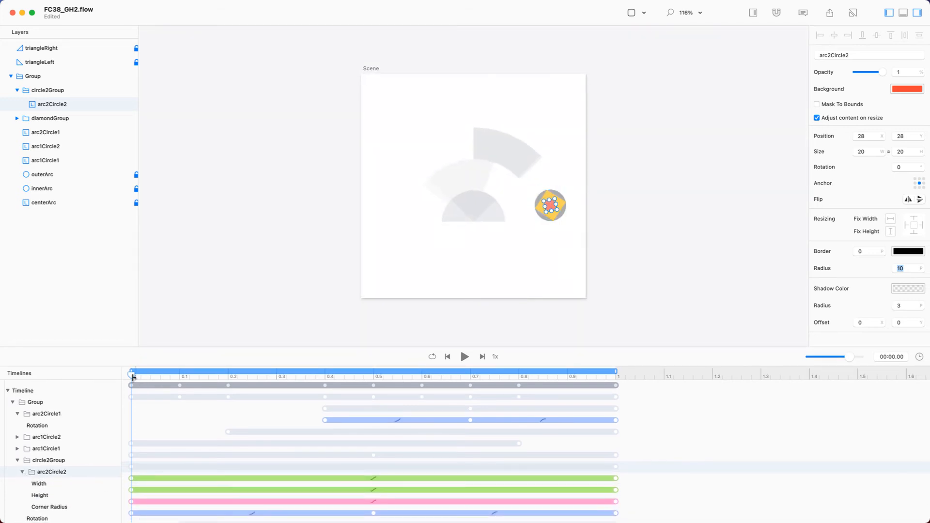
Step: Check arc2Circle2 up close at 0 s, and scrub the animation to about 0.55 s and back to the start
{"action": "key", "text": "super+2"}
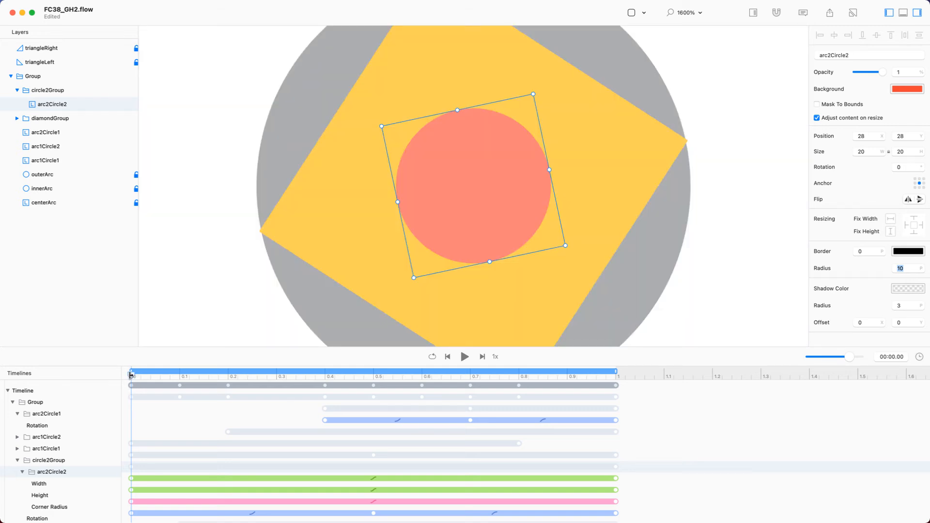
{"action": "left_click_drag", "start_coordinate": [130, 374], "coordinate": [132, 462]}
{"action": "key", "text": "super+1"}
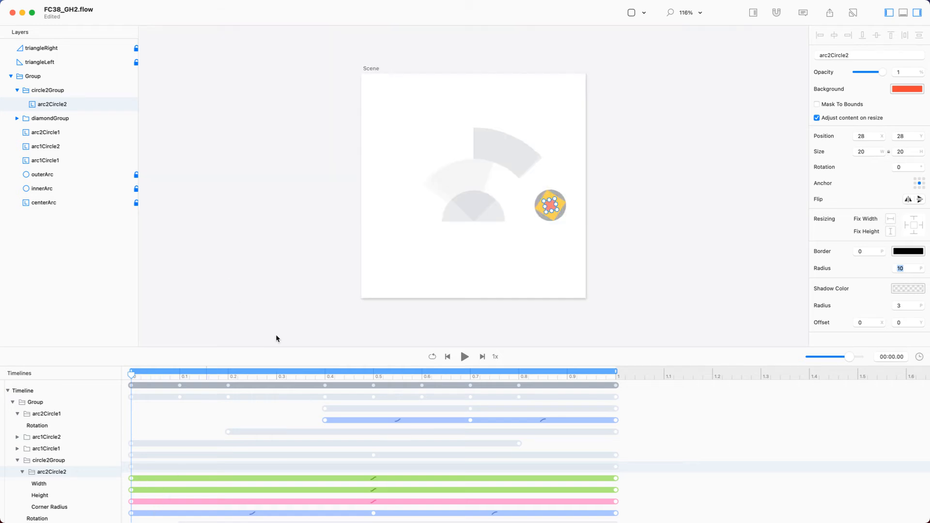
{"action": "left_click", "coordinate": [200, 279]}
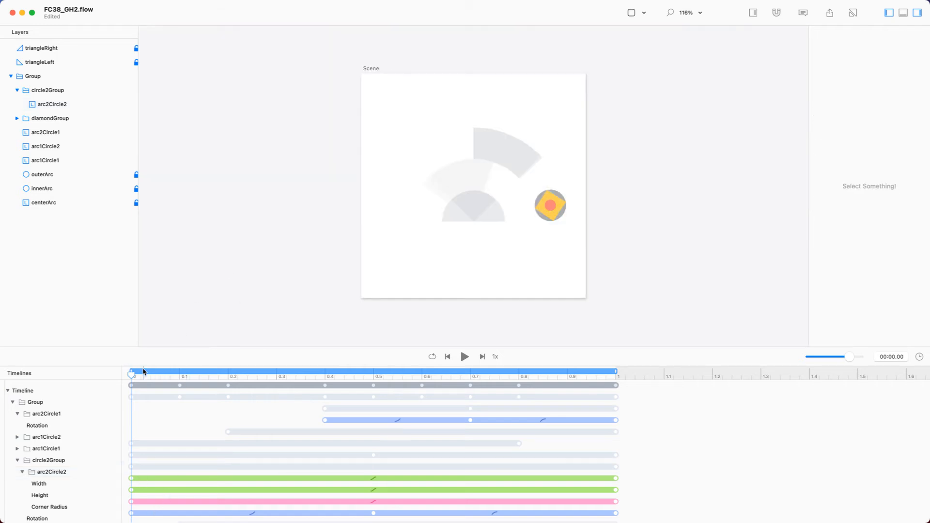
{"action": "left_click_drag", "start_coordinate": [129, 373], "coordinate": [396, 347]}
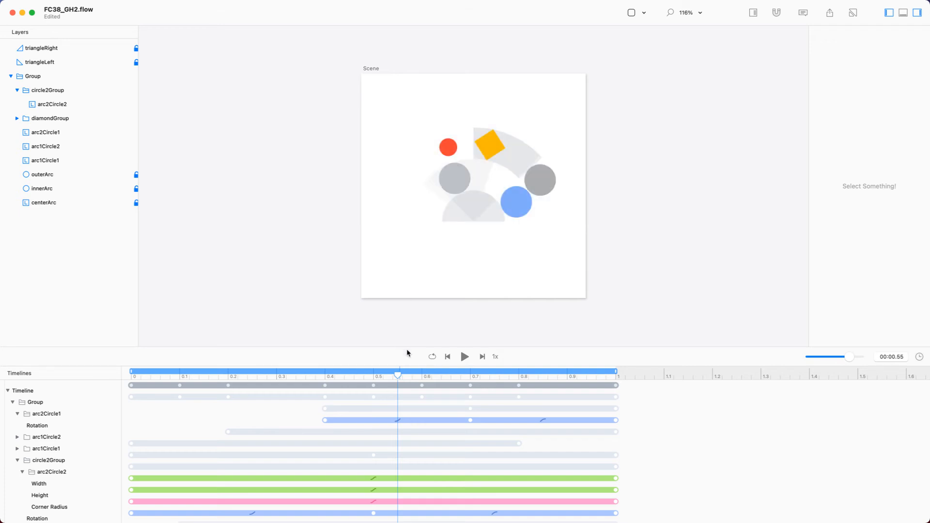
{"action": "left_click_drag", "start_coordinate": [411, 375], "coordinate": [100, 386]}
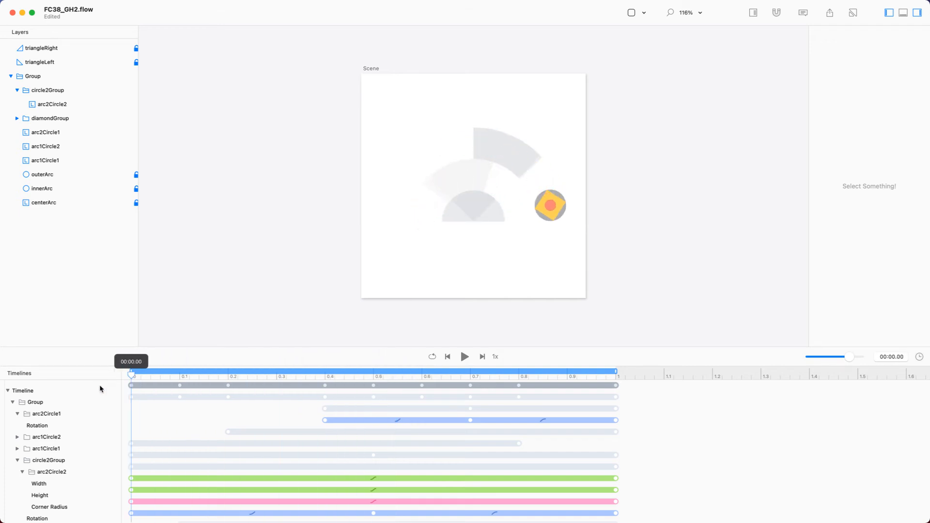
Step: Enlarge the timeline area and move arc2Circle2's width, height and corner radius keyframes to start at 0.1 s and end at 0.3 s
{"action": "left_click_drag", "start_coordinate": [201, 346], "coordinate": [201, 304]}
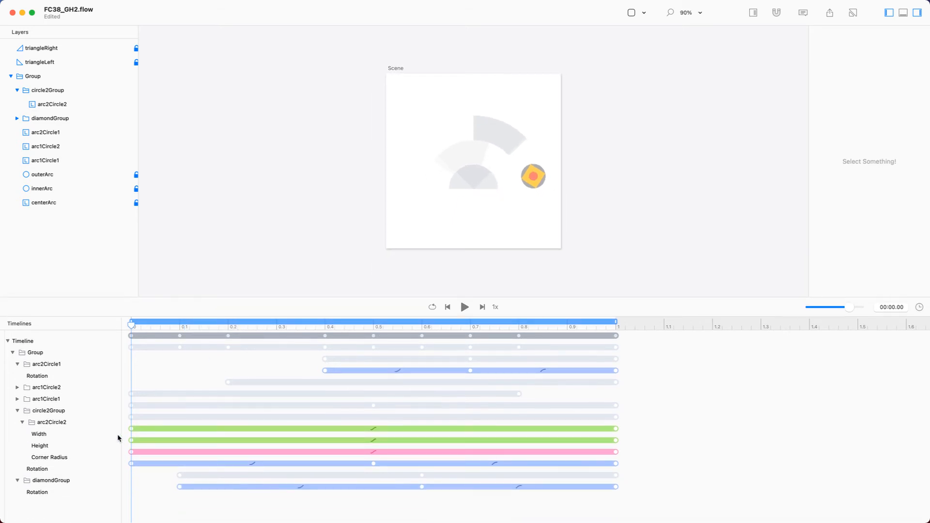
{"action": "left_click_drag", "start_coordinate": [126, 423], "coordinate": [180, 453]}
{"action": "mouse_move", "coordinate": [626, 422]}
{"action": "left_mouse_down"}
{"action": "mouse_move", "coordinate": [614, 472]}
{"action": "mouse_move", "coordinate": [617, 453]}
{"action": "mouse_move", "coordinate": [268, 438]}
{"action": "mouse_move", "coordinate": [276, 439]}
{"action": "left_mouse_up"}
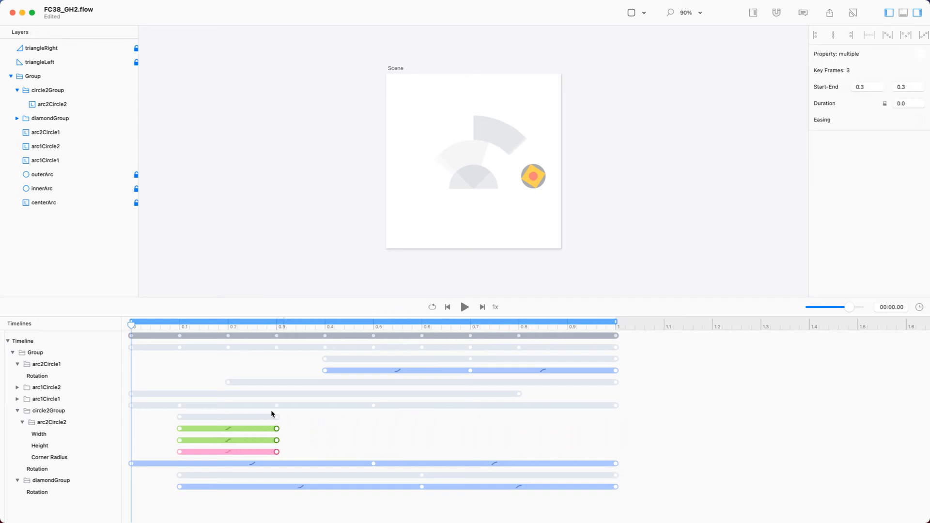
Step: Set arc2Circle2's opacity to 0 at 0 s and move its ending opacity keyframe to 0.1 s
{"action": "left_click_drag", "start_coordinate": [132, 325], "coordinate": [66, 316]}
{"action": "left_click", "coordinate": [83, 104]}
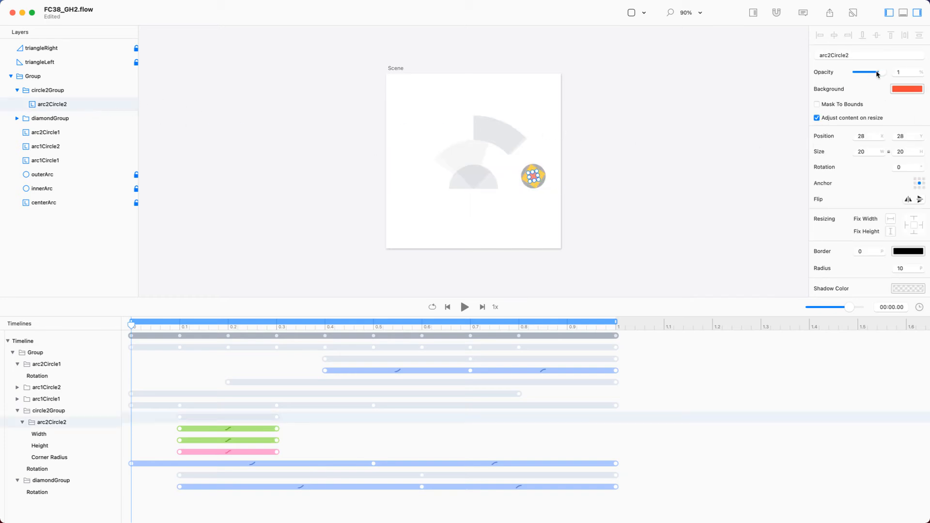
{"action": "left_click_drag", "start_coordinate": [883, 75], "coordinate": [757, 74]}
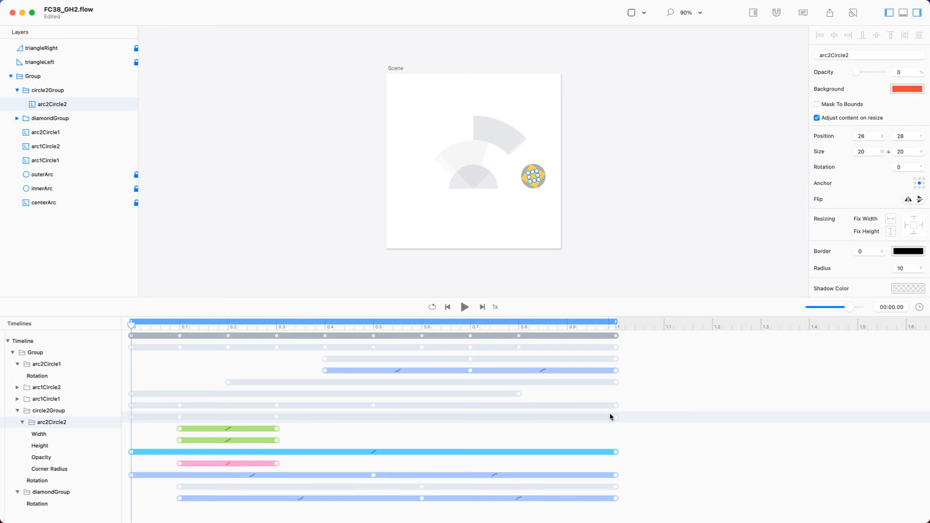
{"action": "left_click_drag", "start_coordinate": [618, 454], "coordinate": [183, 442]}
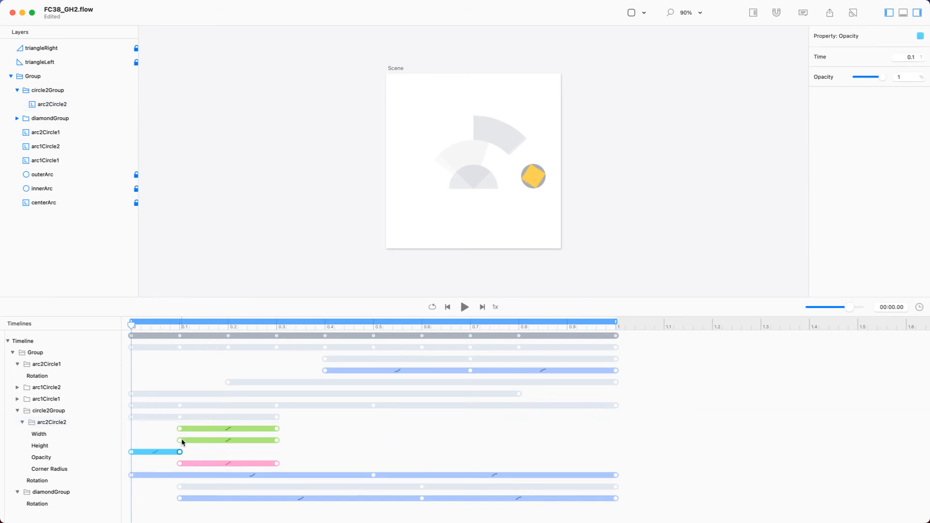
Step: Change the easing of arc2Circle2's opacity transition to Step Right and play back the animation
{"action": "left_click", "coordinate": [155, 452]}
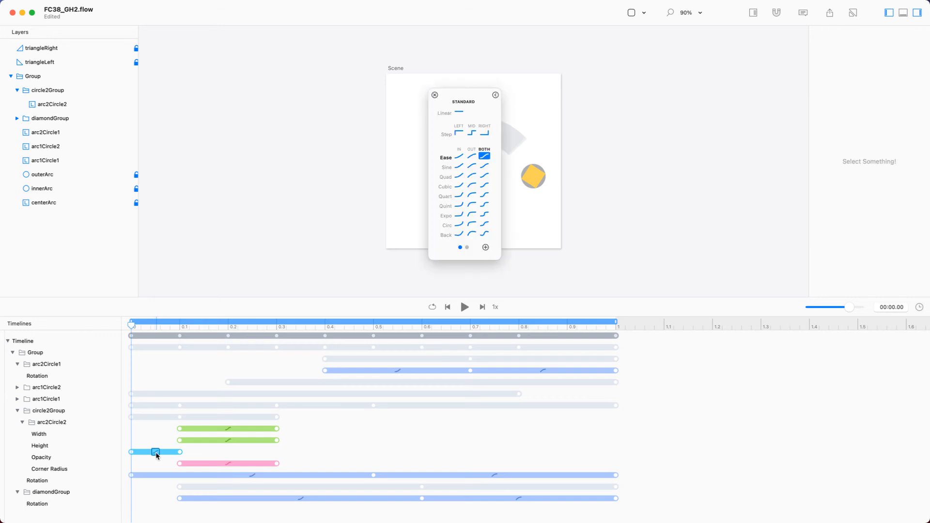
{"action": "left_click", "coordinate": [484, 133]}
{"action": "left_click", "coordinate": [435, 95]}
{"action": "key", "text": "space"}
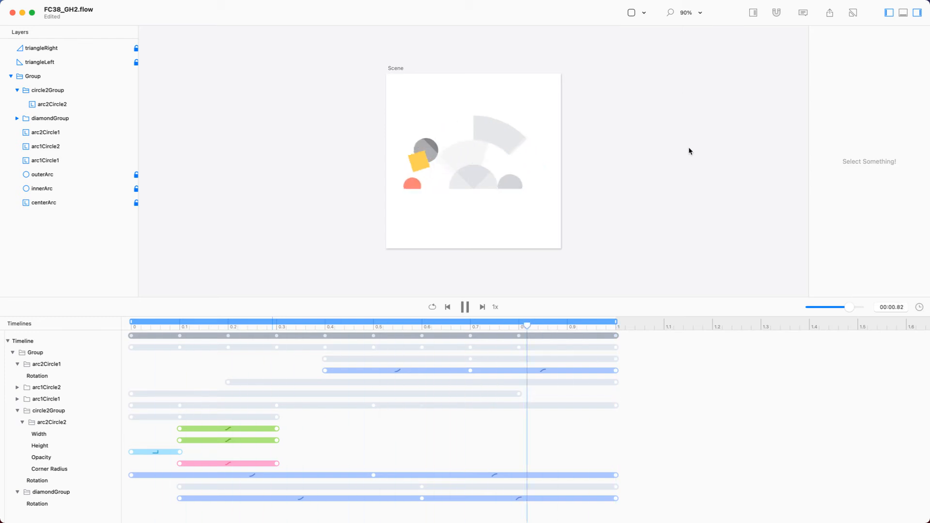
Step: Open the gh-1.gif reference from the desktop in Preview and go to frame 47
{"action": "key", "text": "super+Tab"}
{"action": "key", "text": "super+Tab"}
{"action": "key", "text": "super+Tab"}
{"action": "key", "text": "super+Tab"}
{"action": "key", "text": "super+Tab"}
{"action": "key", "text": "super+Tab"}
{"action": "key", "text": "super+Tab"}
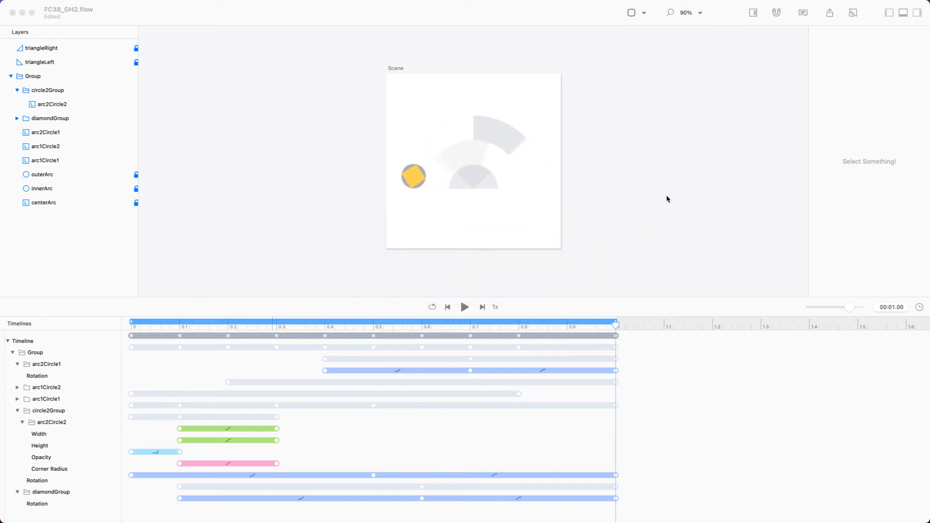
{"action": "key", "text": "F11"}
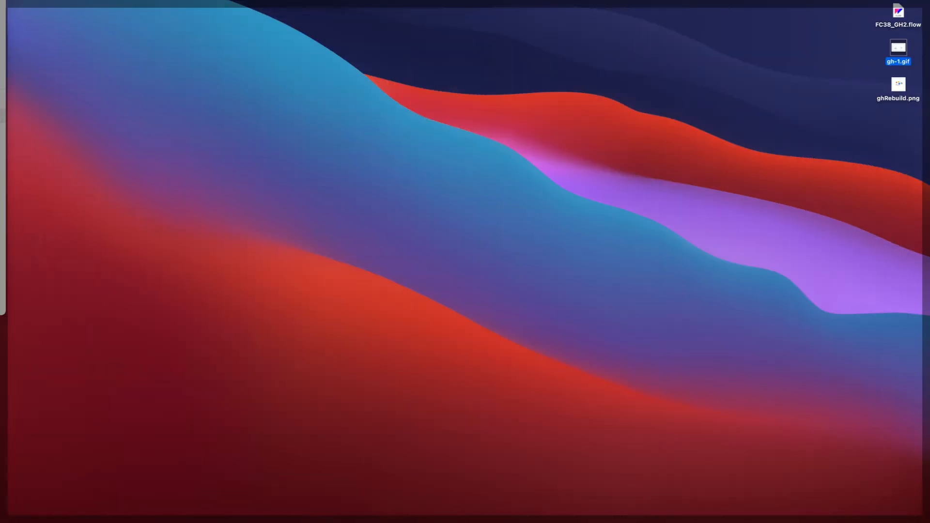
{"action": "mouse_move", "coordinate": [897, 50]}
{"action": "left_mouse_down"}
{"action": "mouse_move", "coordinate": [390, 514]}
{"action": "mouse_move", "coordinate": [272, 513]}
{"action": "mouse_move", "coordinate": [550, 517]}
{"action": "mouse_move", "coordinate": [896, 63]}
{"action": "left_mouse_up"}
{"action": "key", "text": "F11"}
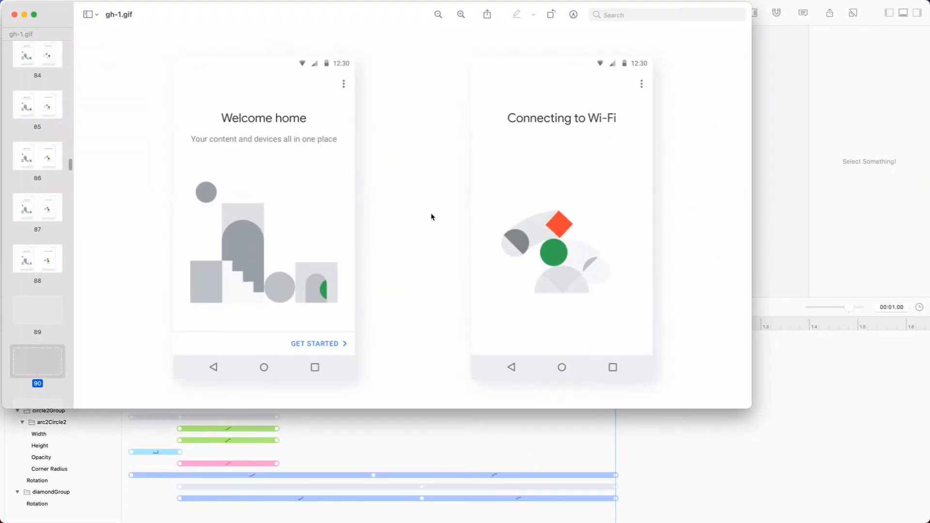
{"action": "scroll", "coordinate": [19, 254], "scroll_direction": "down", "scroll_amount": 3}
{"action": "scroll", "coordinate": [18, 256], "scroll_direction": "up", "scroll_amount": 4}
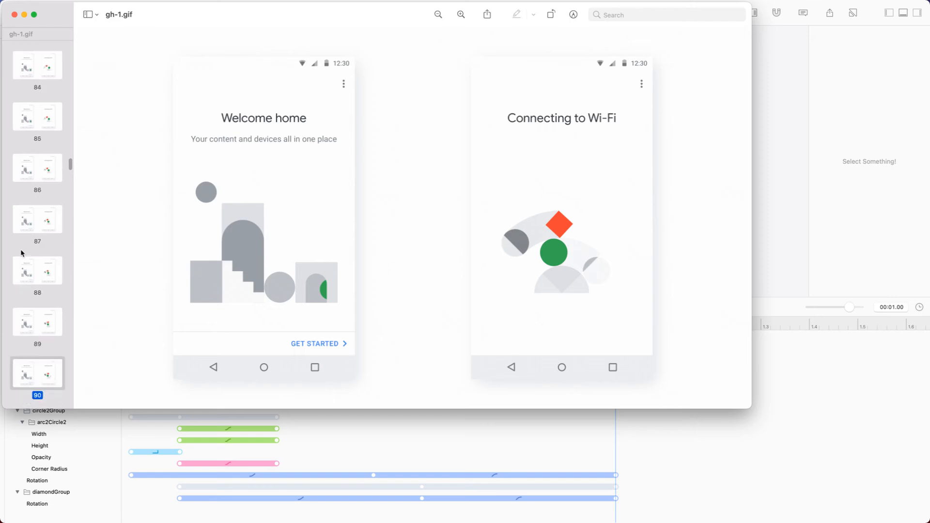
{"action": "scroll", "coordinate": [29, 117], "scroll_direction": "up", "scroll_amount": 15}
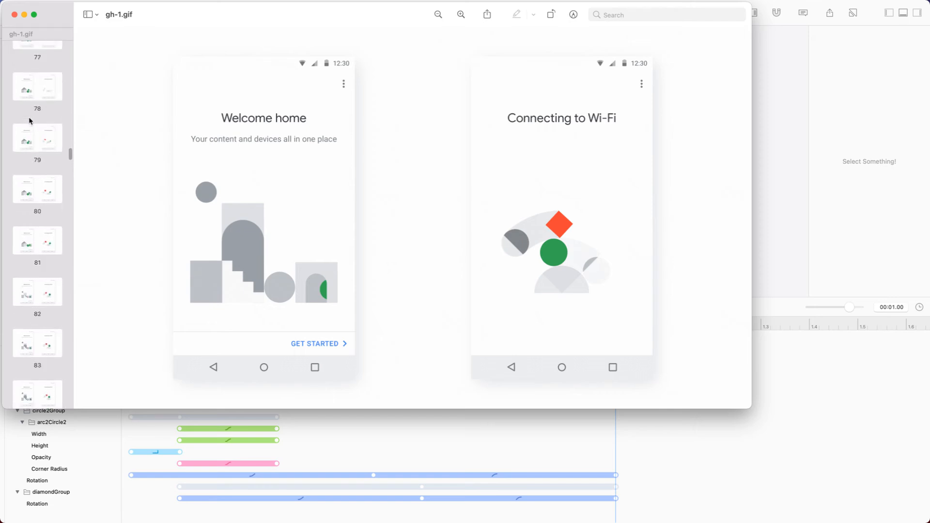
{"action": "scroll", "coordinate": [31, 116], "scroll_direction": "up", "scroll_amount": 5}
{"action": "left_click", "coordinate": [35, 63]}
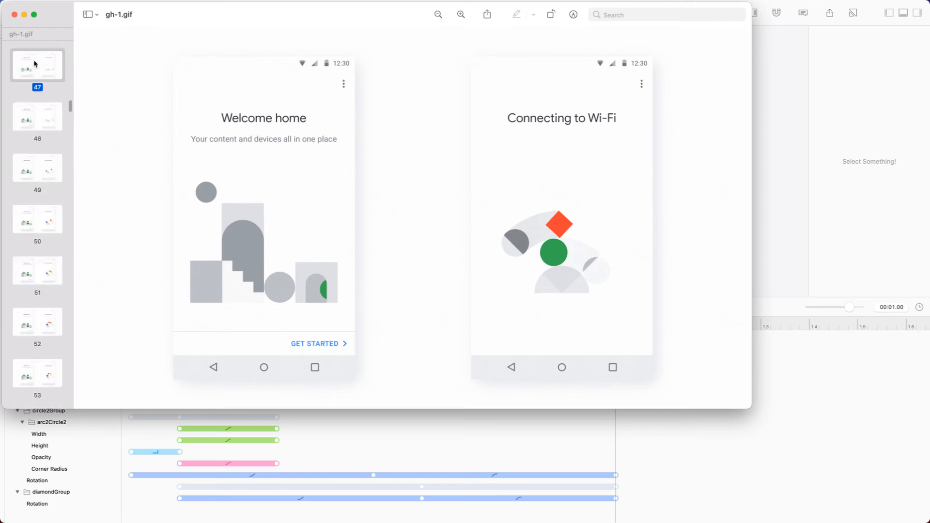
Step: Step through the reference's Connecting to Wi-Fi animation frame by frame from frame 47 to frame 80
{"action": "key", "text": "Down"}
{"action": "key", "text": "Down"}
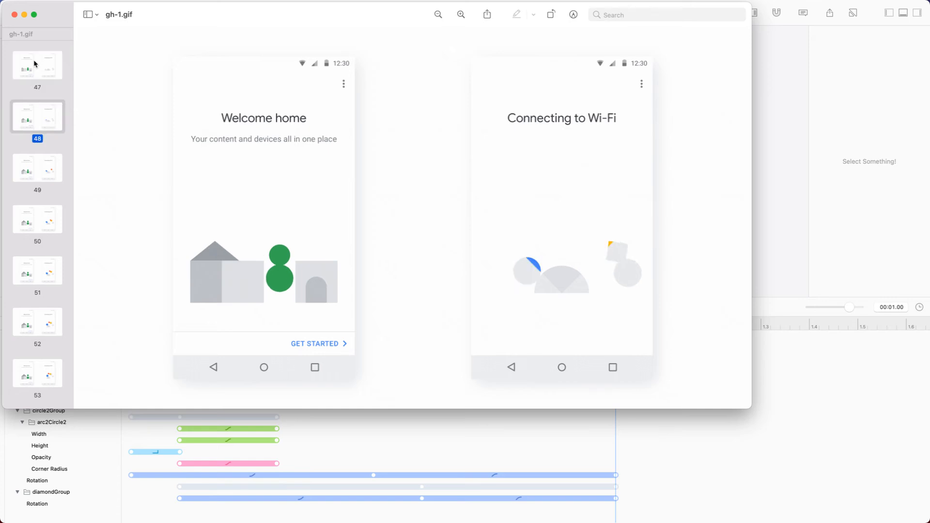
{"action": "key", "text": "Up"}
{"action": "key", "text": "Down"}
{"action": "key", "text": "Up"}
{"action": "key", "text": "Down"}
{"action": "key", "text": "Up"}
{"action": "key", "text": "Down"}
{"action": "key", "text": "Up"}
{"action": "key", "text": "Down"}
{"action": "key", "text": "Down"}
{"action": "key", "text": "Down"}
{"action": "key", "text": "Down"}
{"action": "key", "text": "Down"}
{"action": "key", "text": "Down"}
{"action": "key", "text": "Down"}
{"action": "key", "text": "Down"}
{"action": "key", "text": "Down"}
{"action": "key", "text": "Down"}
{"action": "key", "text": "Down"}
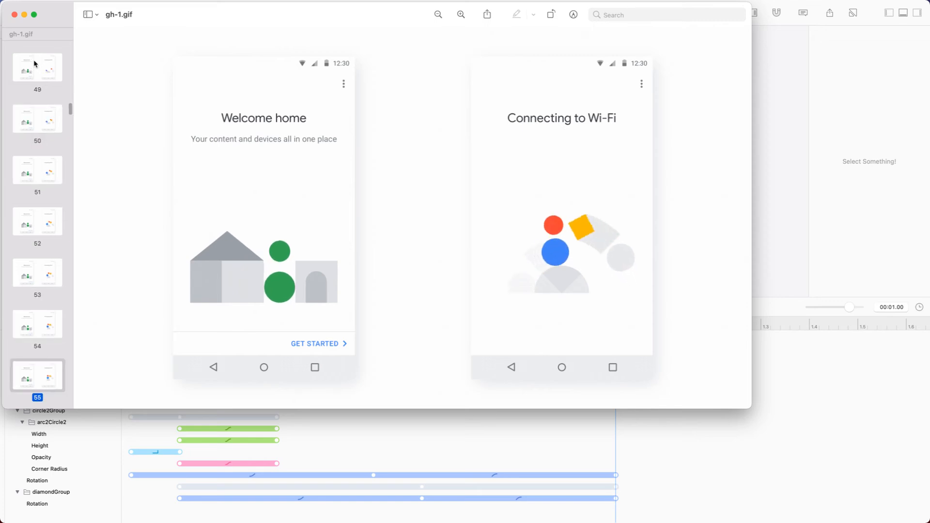
{"action": "key", "text": "Down"}
{"action": "key", "text": "Down"}
{"action": "key", "text": "Down"}
{"action": "key", "text": "Down"}
{"action": "key", "text": "Down"}
{"action": "key", "text": "Down"}
{"action": "key", "text": "Down"}
{"action": "key", "text": "Down"}
{"action": "key", "text": "Down"}
{"action": "key", "text": "Down"}
{"action": "key", "text": "Down"}
{"action": "key", "text": "Down"}
{"action": "key", "text": "Down"}
{"action": "key", "text": "Down"}
{"action": "key", "text": "Down"}
{"action": "key", "text": "Down"}
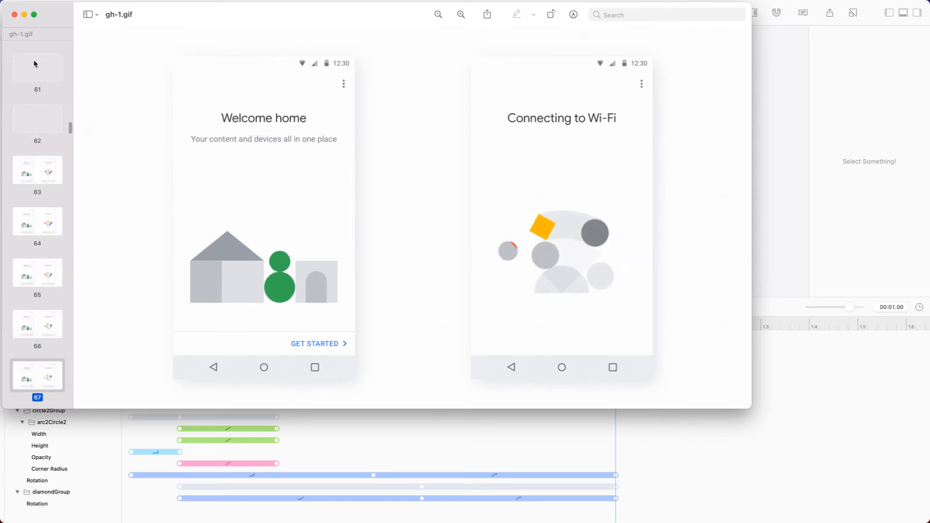
{"action": "key", "text": "Down"}
{"action": "key", "text": "Down"}
{"action": "key", "text": "Down"}
{"action": "key", "text": "Down"}
{"action": "key", "text": "Down"}
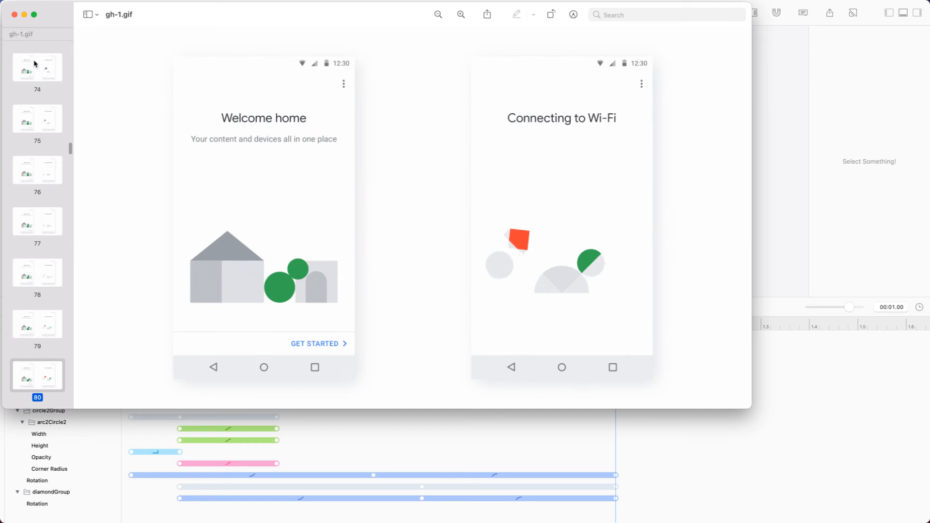
Step: Switch back to Flow and play back the recreated animation several times to compare it with the reference
{"action": "left_click", "coordinate": [777, 253]}
{"action": "key", "text": "space"}
{"action": "key", "text": "space"}
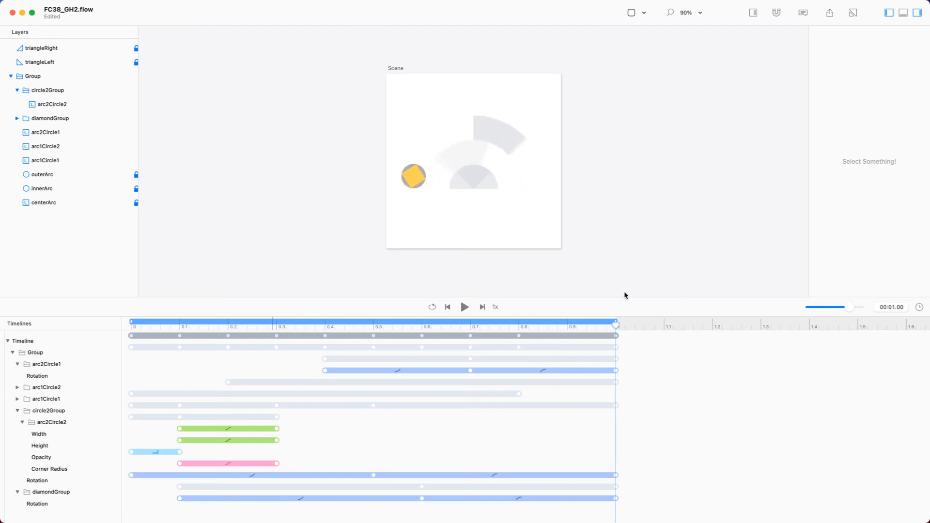
{"action": "key", "text": "space"}
{"action": "key", "text": "space"}
{"action": "key", "text": "space"}
{"action": "key", "text": "super+Tab"}
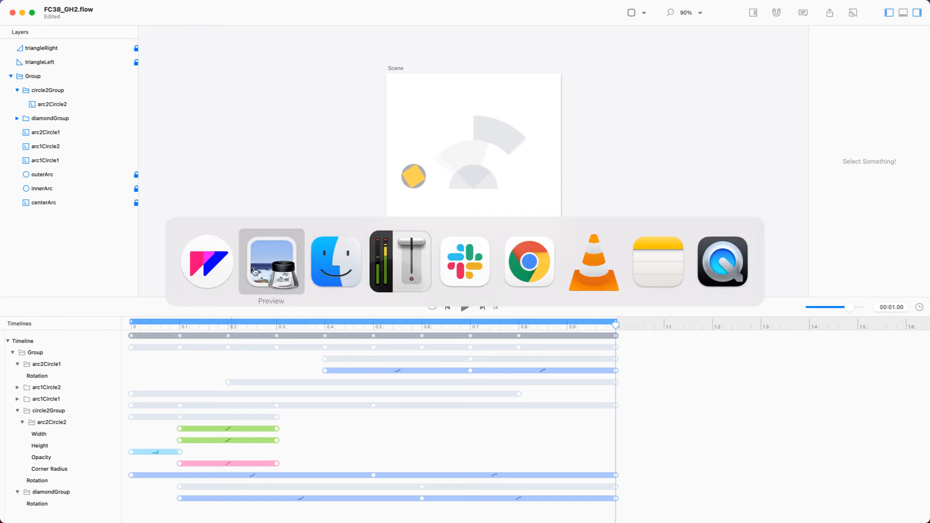
{"action": "left_click", "coordinate": [214, 269]}
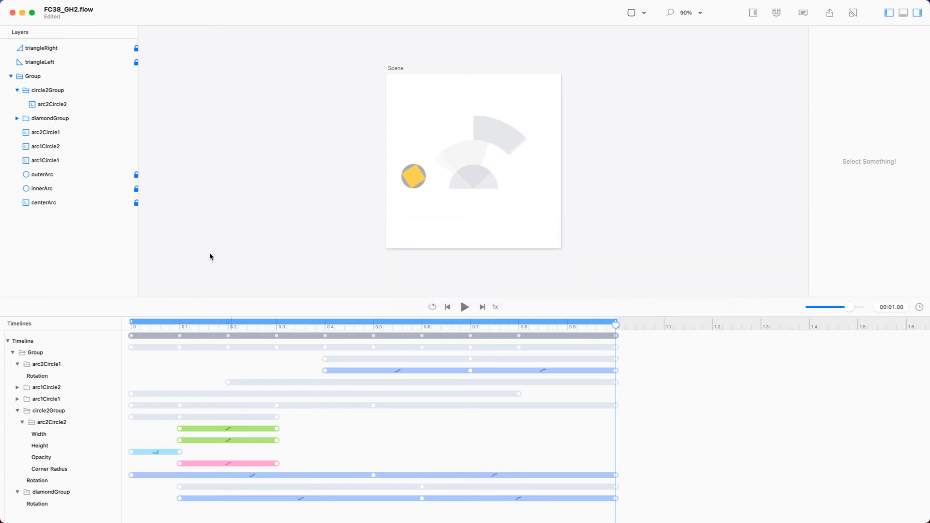
{"action": "key", "text": "super+Tab"}
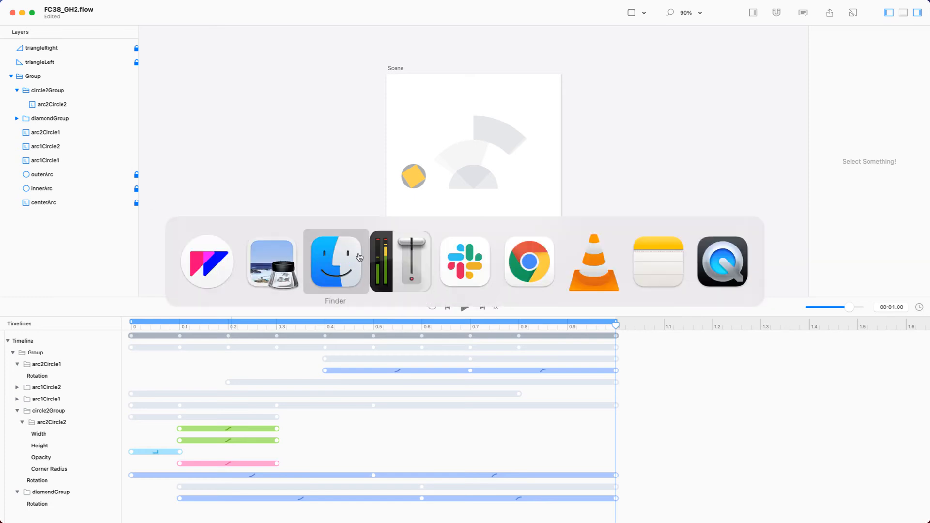
{"action": "left_click", "coordinate": [397, 256]}
{"action": "key", "text": "super+Tab"}
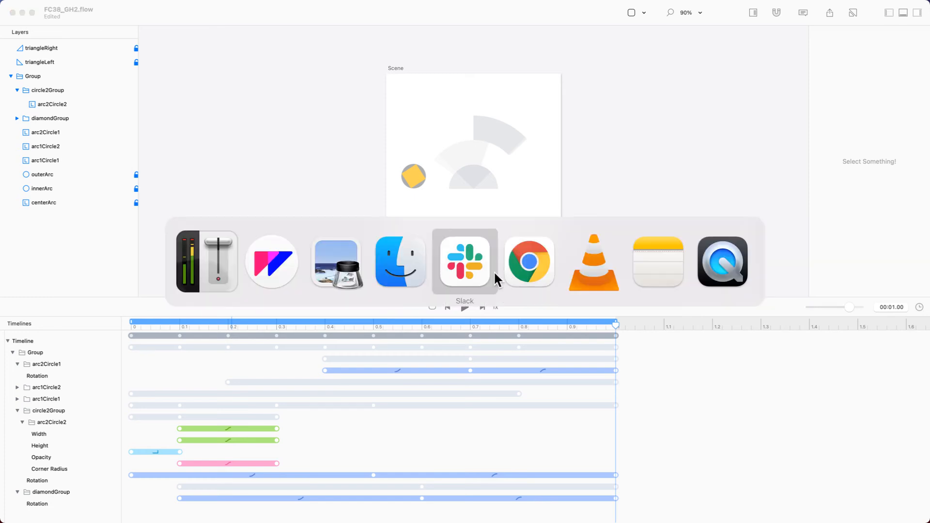
{"action": "left_click", "coordinate": [446, 273]}
{"action": "key", "text": "super+Tab"}
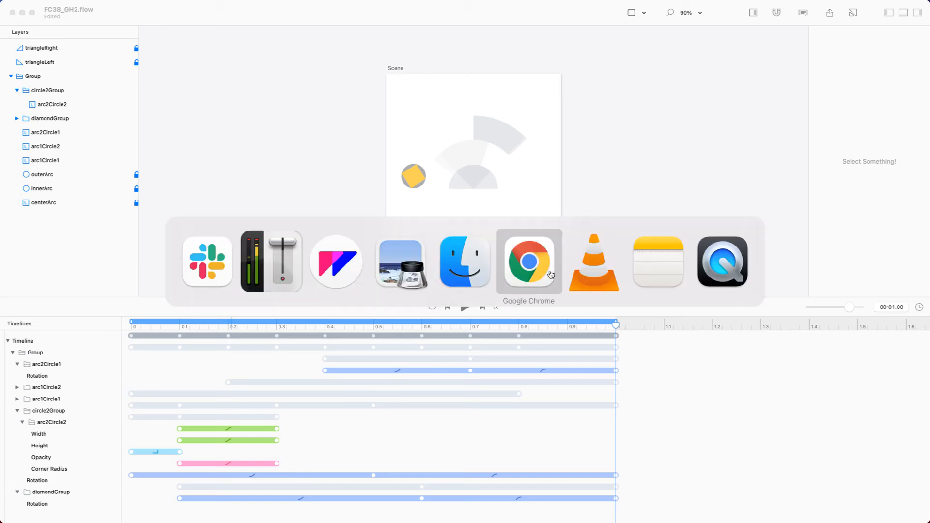
{"action": "left_click", "coordinate": [550, 275]}
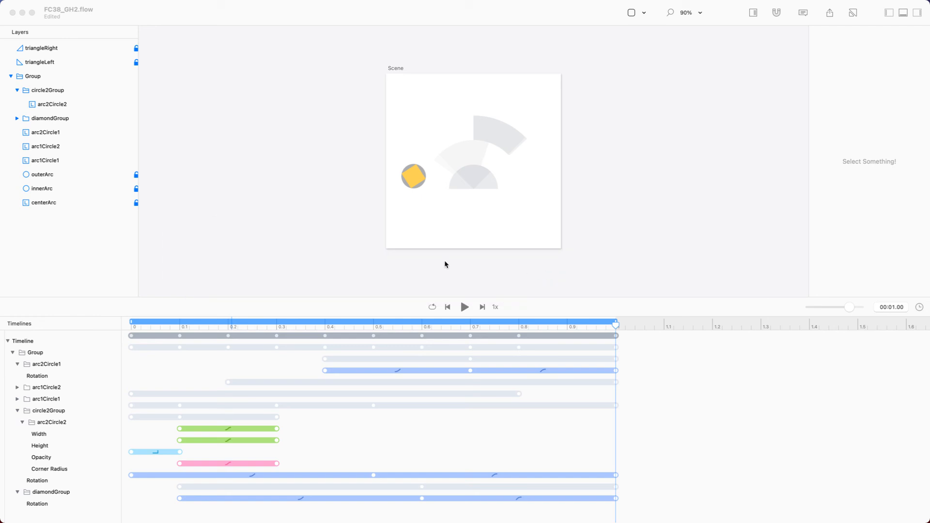
Step: Switch to the gh-1.gif reference in Preview and examine how the shapes change colour between frames 74 and 83
{"action": "key", "text": "super+Tab"}
{"action": "left_click", "coordinate": [486, 269]}
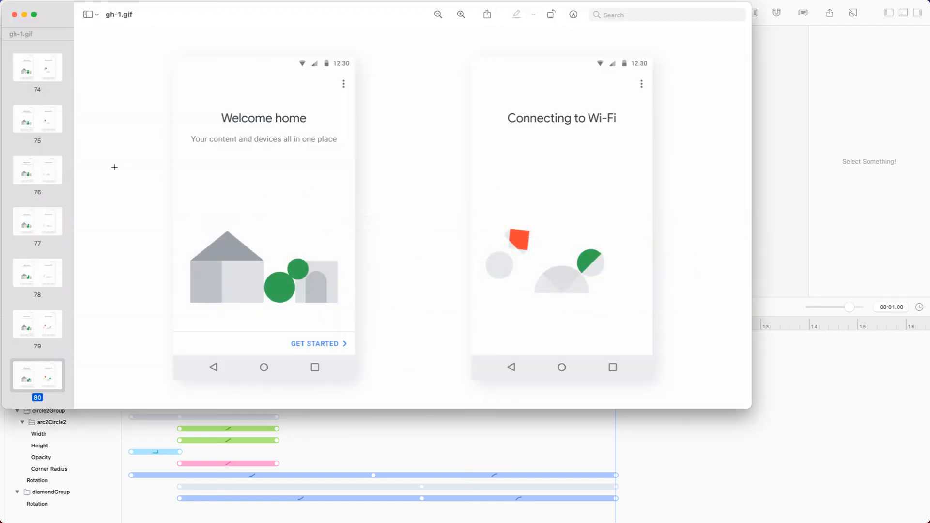
{"action": "scroll", "coordinate": [54, 246], "scroll_direction": "down", "scroll_amount": 1}
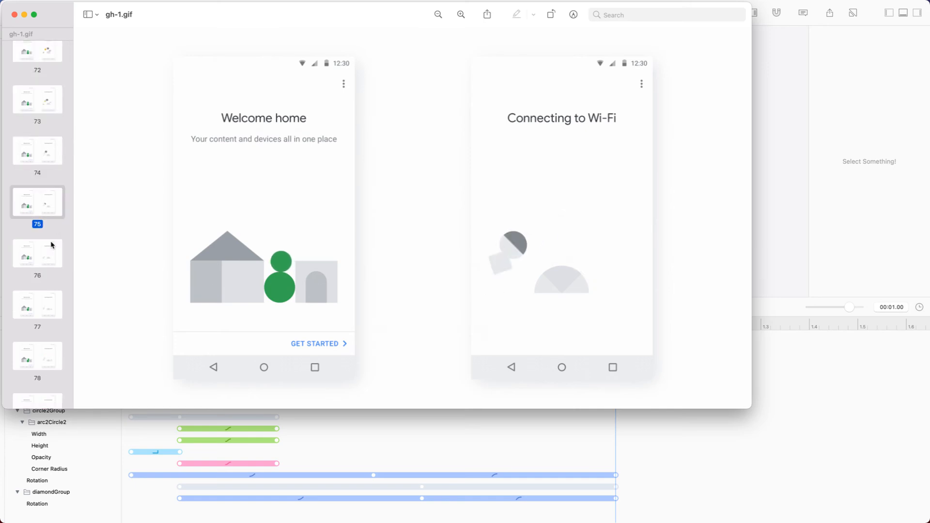
{"action": "key", "text": "Up"}
{"action": "key", "text": "Up"}
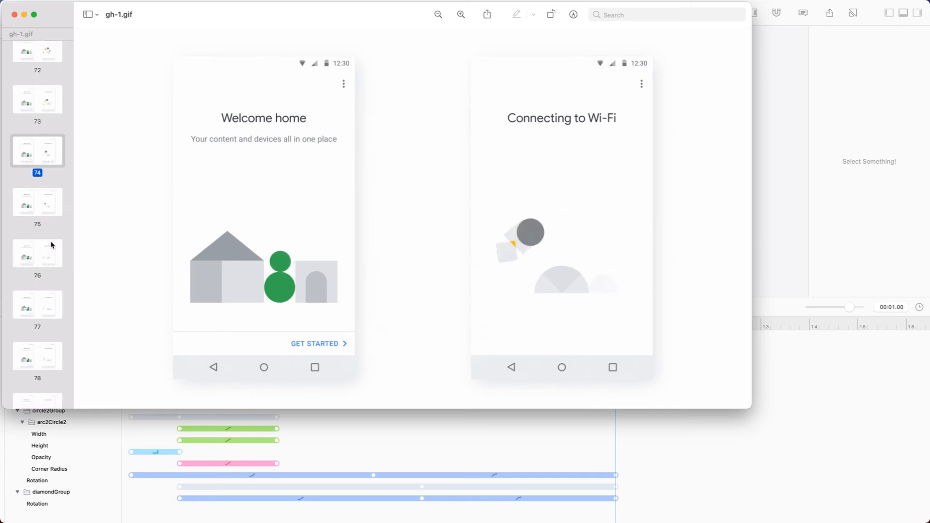
{"action": "key", "text": "Down"}
{"action": "key", "text": "Down"}
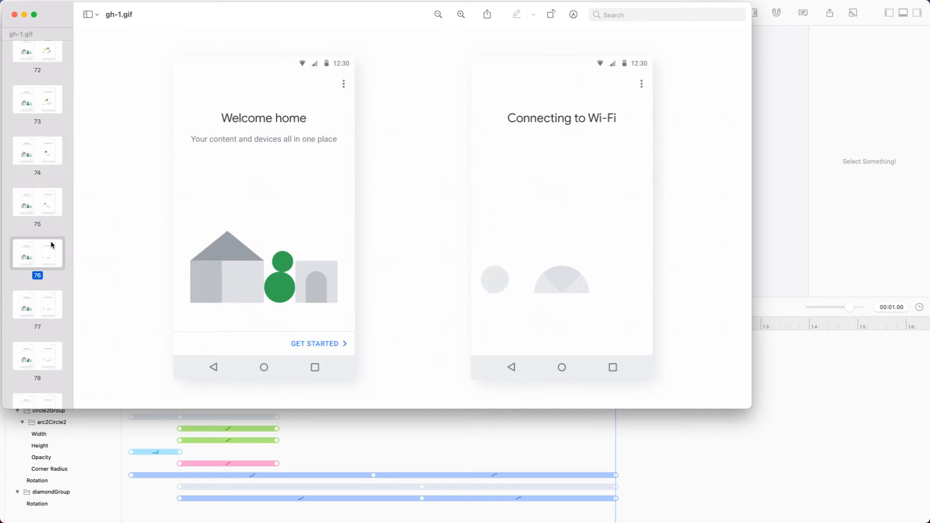
{"action": "key", "text": "Down"}
{"action": "key", "text": "Down"}
{"action": "key", "text": "Down"}
{"action": "key", "text": "Down"}
{"action": "key", "text": "Down"}
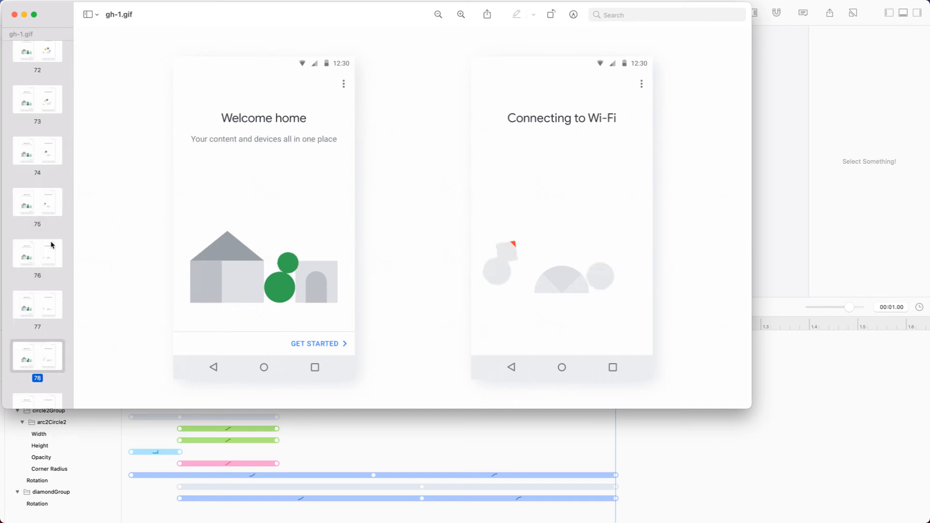
{"action": "key", "text": "Down"}
{"action": "key", "text": "Down"}
{"action": "key", "text": "Down"}
{"action": "key", "text": "Down"}
{"action": "key", "text": "Down"}
{"action": "key", "text": "Down"}
{"action": "key", "text": "Down"}
{"action": "key", "text": "Down"}
{"action": "key", "text": "Down"}
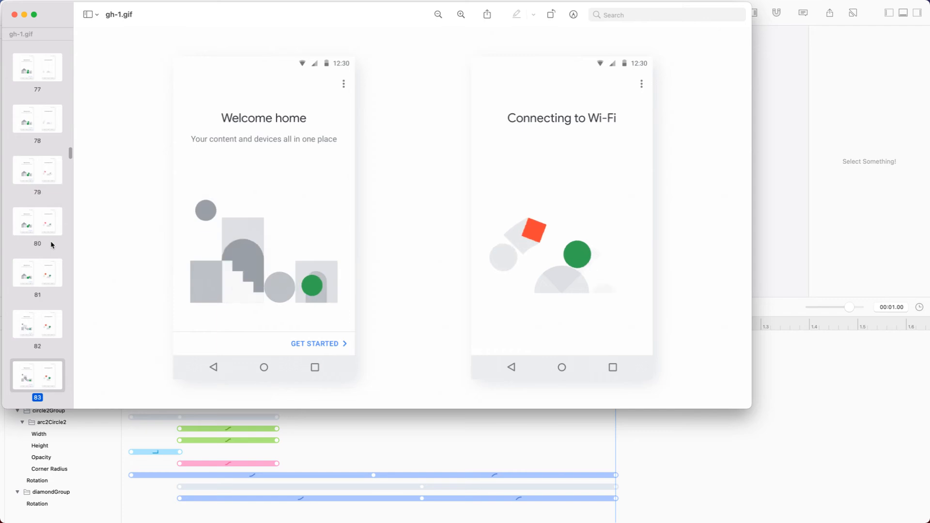
Step: Step through the reference GIF frame by frame from frame 83 to frame 137 to examine how the shapes swing back
{"action": "key", "text": "Down"}
{"action": "key", "text": "Down"}
{"action": "key", "text": "Down"}
{"action": "key", "text": "Down"}
{"action": "key", "text": "Down"}
{"action": "key", "text": "Down"}
{"action": "key", "text": "Down"}
{"action": "key", "text": "Down"}
{"action": "key", "text": "Down"}
{"action": "key", "text": "Down"}
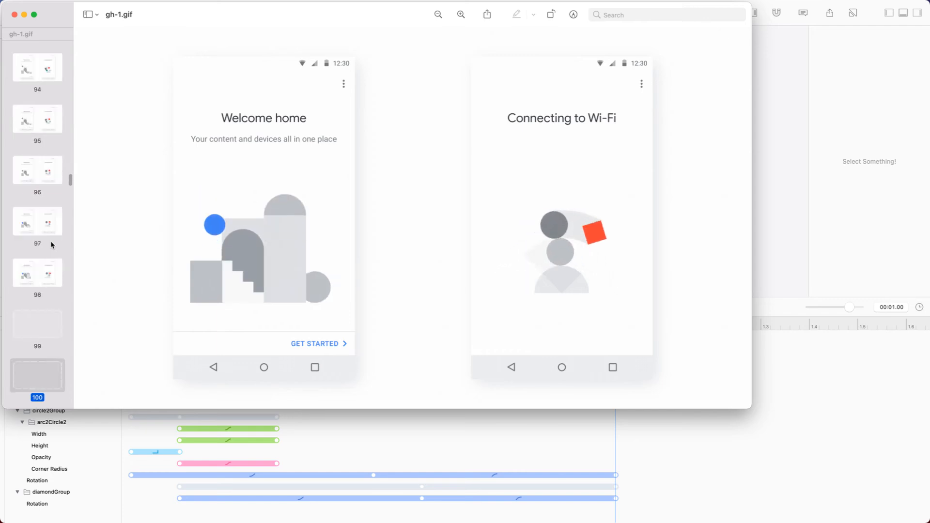
{"action": "key", "text": "Down"}
{"action": "key", "text": "Down"}
{"action": "key", "text": "Down"}
{"action": "key", "text": "Down"}
{"action": "key", "text": "Down"}
{"action": "key", "text": "Down"}
{"action": "key", "text": "Down"}
{"action": "key", "text": "Down"}
{"action": "key", "text": "Down"}
{"action": "key", "text": "Up"}
{"action": "key", "text": "Up"}
{"action": "key", "text": "Up"}
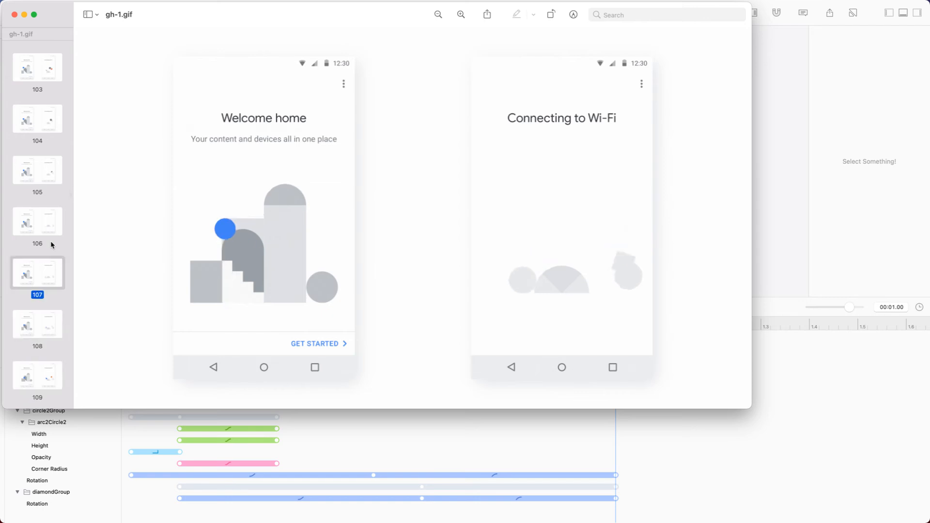
{"action": "key", "text": "Down"}
{"action": "key", "text": "Down"}
{"action": "key", "text": "Down"}
{"action": "key", "text": "Down"}
{"action": "key", "text": "Down"}
{"action": "key", "text": "Down"}
{"action": "key", "text": "Down"}
{"action": "key", "text": "Down"}
{"action": "key", "text": "Down"}
{"action": "key", "text": "Down"}
{"action": "key", "text": "Down"}
{"action": "key", "text": "Down"}
{"action": "key", "text": "Down"}
{"action": "key", "text": "Down"}
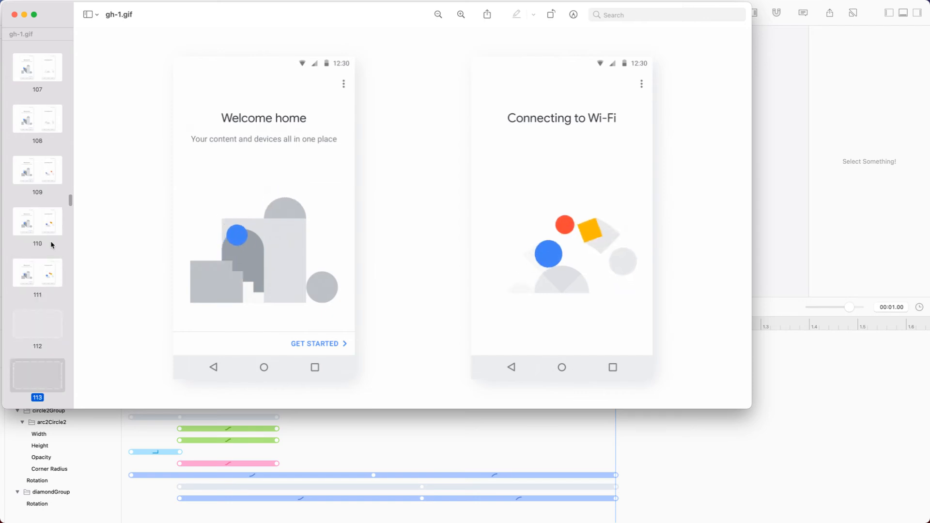
{"action": "key", "text": "Down"}
{"action": "key", "text": "Down"}
{"action": "key", "text": "Down"}
{"action": "key", "text": "Down"}
{"action": "key", "text": "Down"}
{"action": "key", "text": "Down"}
{"action": "key", "text": "Down"}
{"action": "key", "text": "Down"}
{"action": "key", "text": "Down"}
{"action": "key", "text": "Down"}
{"action": "key", "text": "Down"}
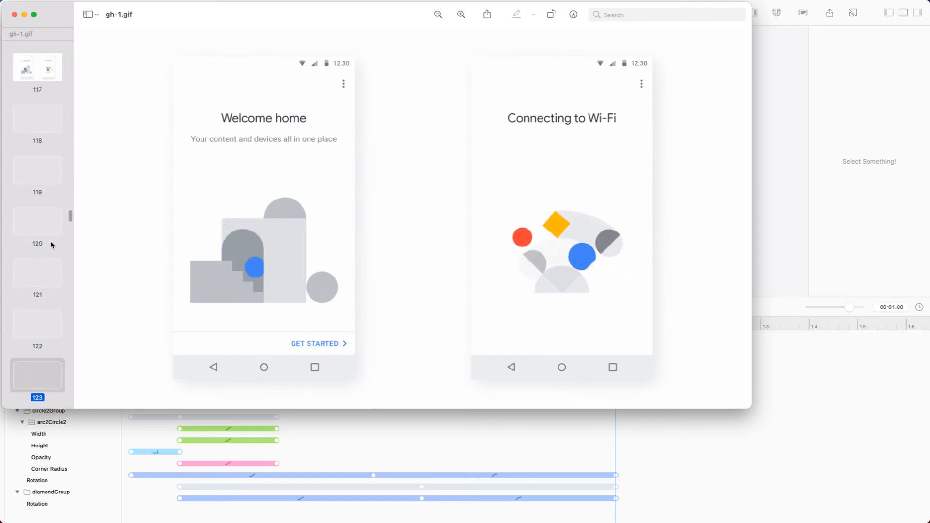
{"action": "key", "text": "Down"}
{"action": "key", "text": "Down"}
{"action": "key", "text": "Down"}
{"action": "key", "text": "Down"}
{"action": "key", "text": "Down"}
{"action": "key", "text": "Down"}
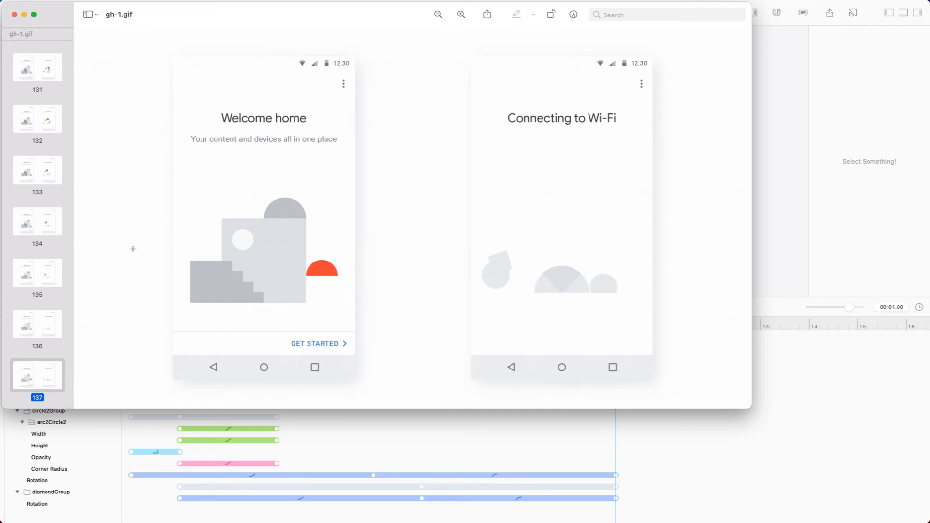
Step: Switch back to Flow and duplicate arc2Circle1's 0.7 s and 0.4 s rotation keyframes to 1.3 s and 1.6 s, then preview the return motion
{"action": "left_click", "coordinate": [475, 454]}
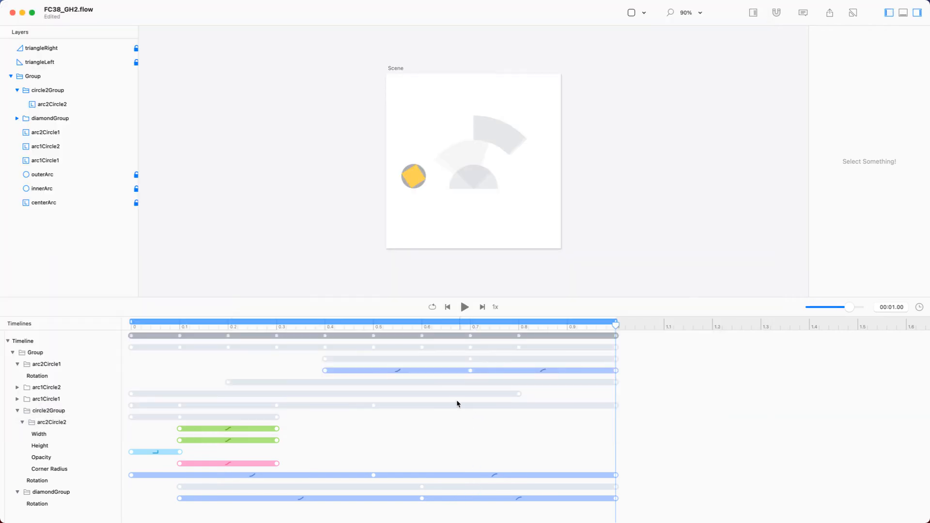
{"action": "key", "text": "space"}
{"action": "left_click_drag", "start_coordinate": [288, 352], "coordinate": [474, 376]}
{"action": "left_click", "coordinate": [325, 371]}
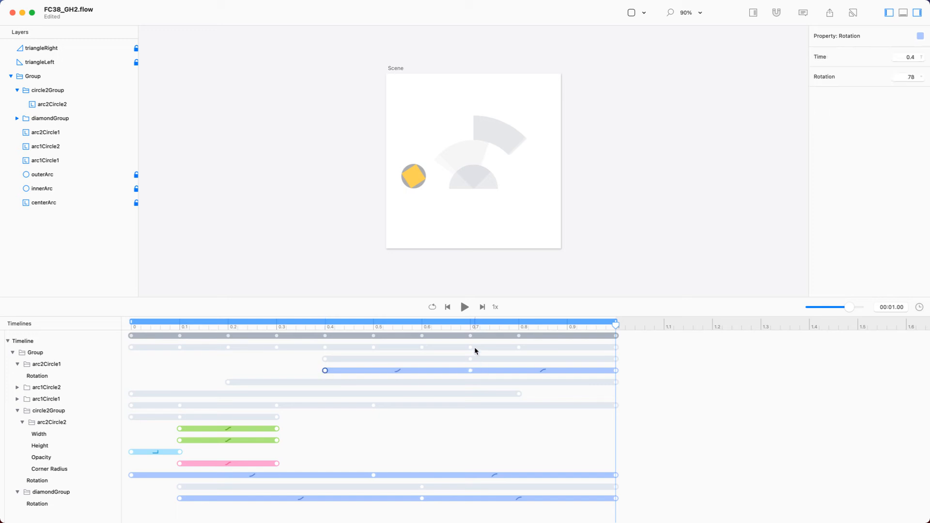
{"action": "left_click", "coordinate": [470, 371]}
{"action": "left_click_drag", "start_coordinate": [616, 370], "coordinate": [760, 371]}
{"action": "left_click_drag", "start_coordinate": [324, 370], "coordinate": [906, 370]}
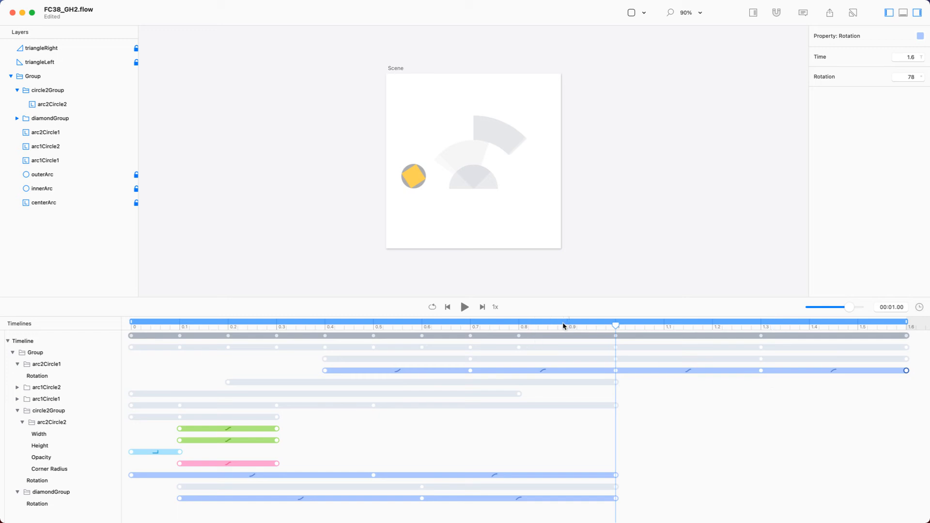
{"action": "left_click_drag", "start_coordinate": [613, 327], "coordinate": [898, 351]}
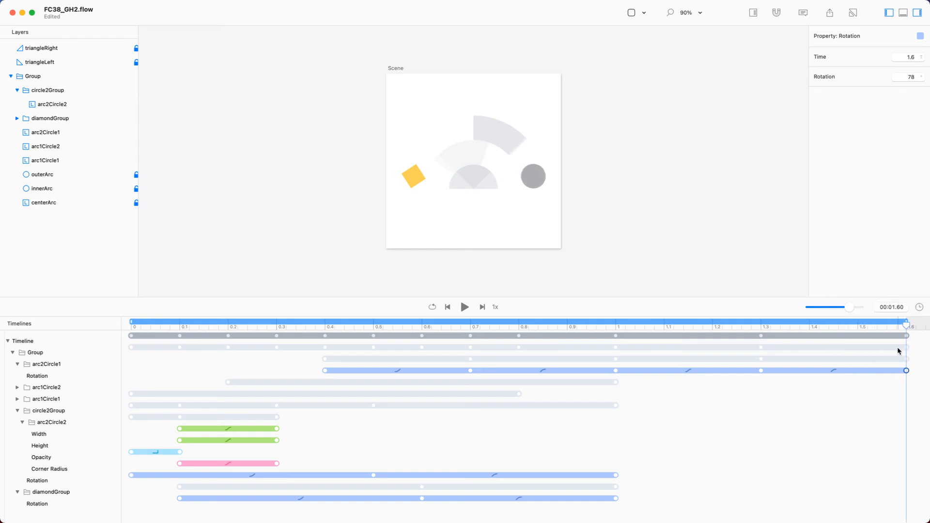
Step: Expand arc1Circle1 and arc1Circle2 in an enlarged timeline and duplicate their starting rotation keyframes to 1.25 s and 1.45 s
{"action": "key", "text": "super+minus"}
{"action": "key", "text": "super+plus"}
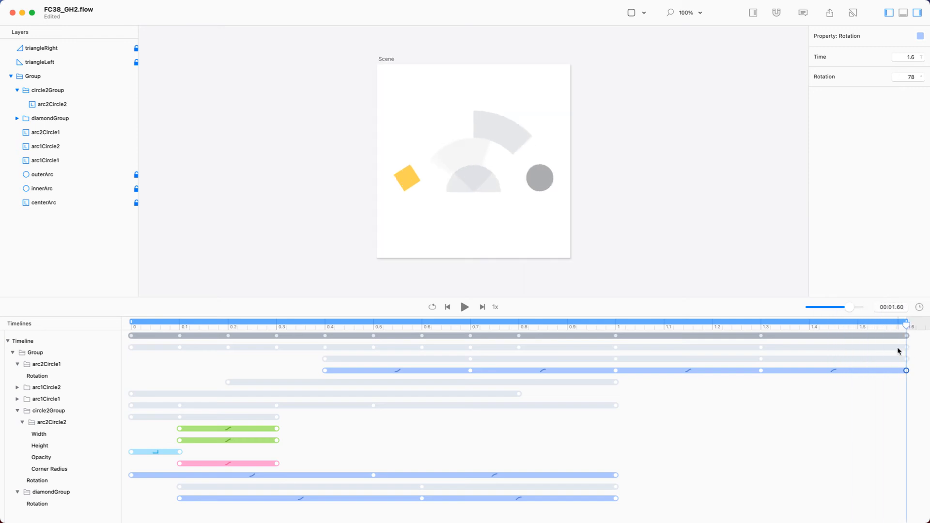
{"action": "left_click", "coordinate": [18, 400]}
{"action": "left_click", "coordinate": [18, 387]}
{"action": "left_click_drag", "start_coordinate": [112, 297], "coordinate": [106, 249]}
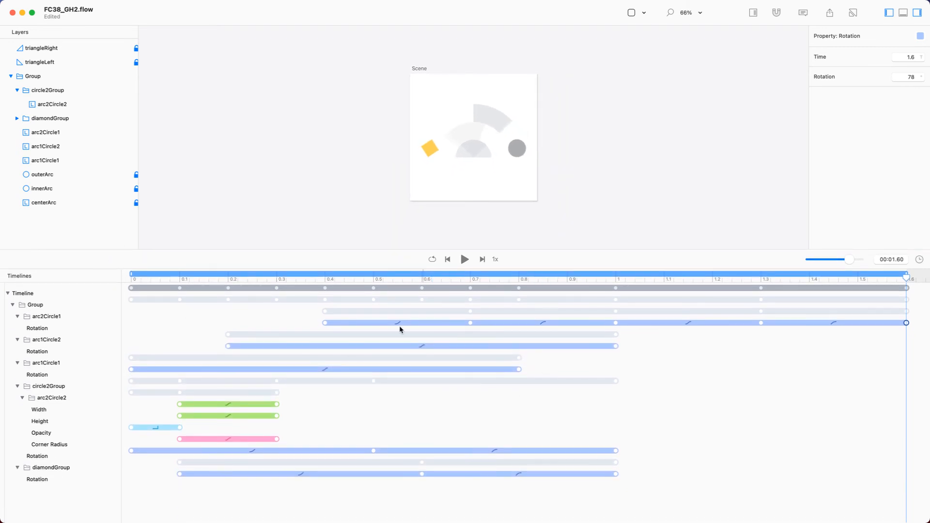
{"action": "left_click_drag", "start_coordinate": [249, 312], "coordinate": [737, 363]}
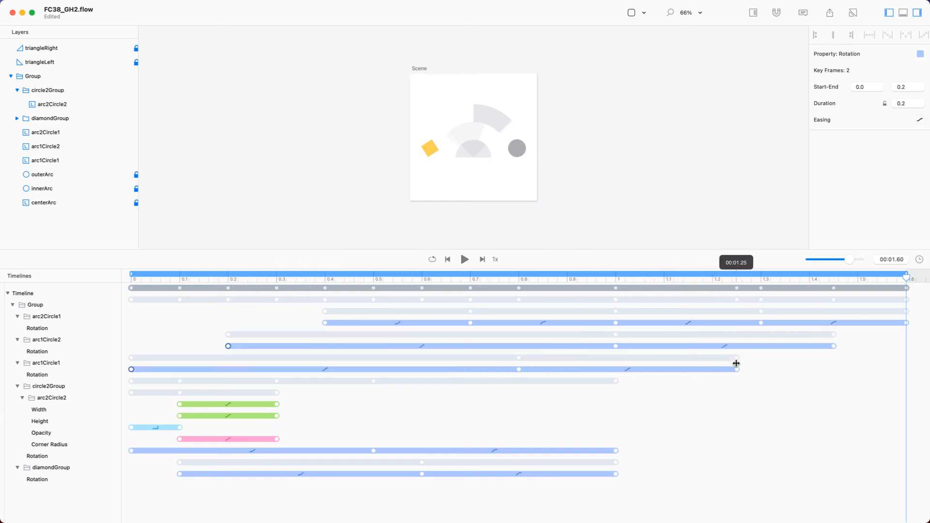
{"action": "left_click", "coordinate": [815, 365]}
{"action": "left_click_drag", "start_coordinate": [186, 341], "coordinate": [626, 358]}
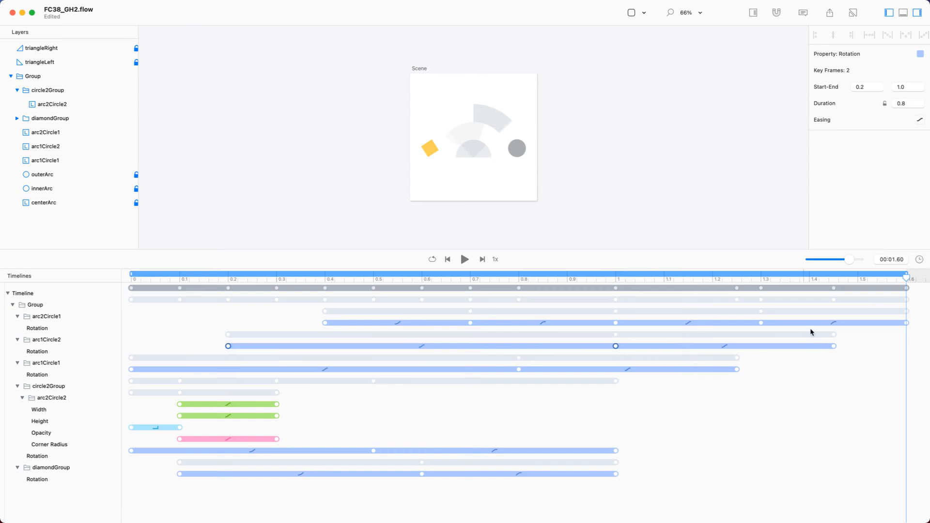
{"action": "left_click", "coordinate": [838, 354]}
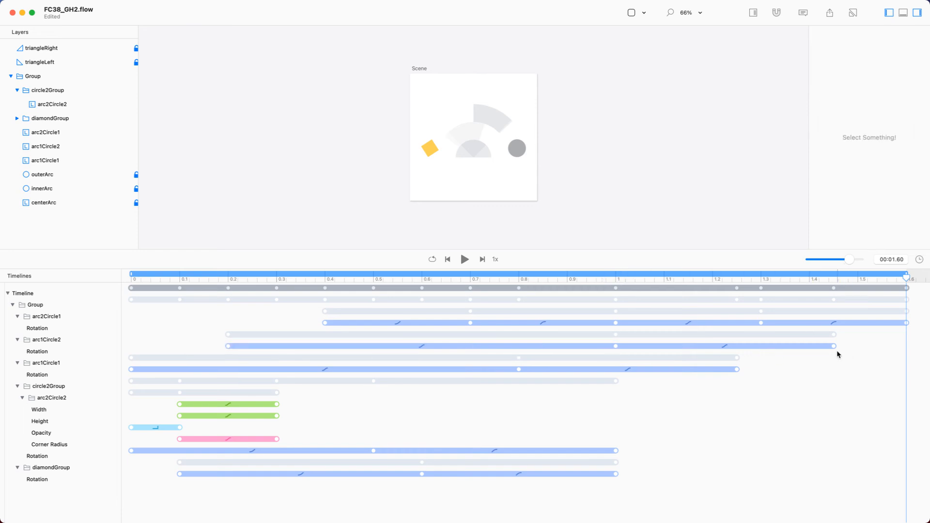
Step: Set the time of the last rotation keyframe to 1.8 s for arc1Circle2 and 2 s for arc1Circle1
{"action": "left_click", "coordinate": [834, 347]}
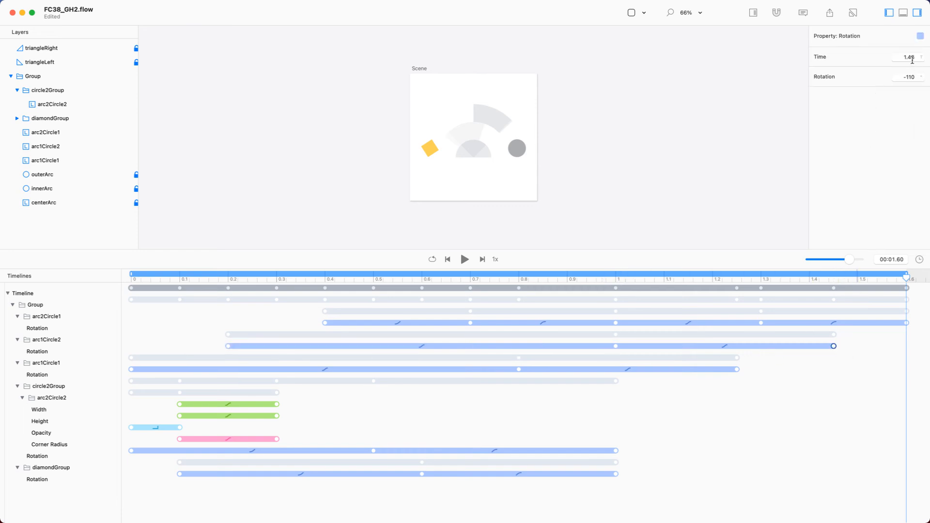
{"action": "left_click_drag", "start_coordinate": [909, 58], "coordinate": [915, 59]}
{"action": "type", "text": "8"}
{"action": "key", "text": "Return"}
{"action": "left_click", "coordinate": [737, 370]}
{"action": "double_click", "coordinate": [906, 58]}
{"action": "type", "text": "2"}
{"action": "key", "text": "Return"}
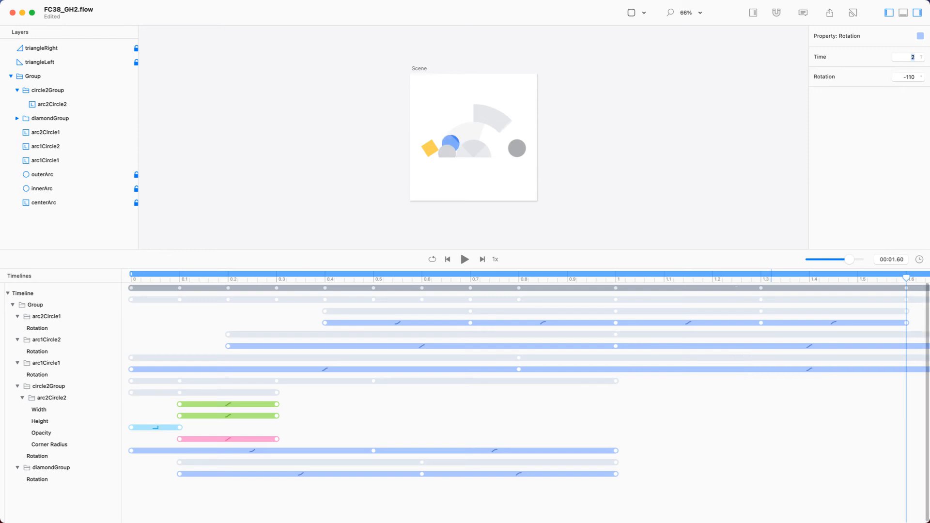
Step: Duplicate arc1Circle1's 0.8 s rotation keyframe to 1.2 s and check the return motion by playback and at 1.4 s
{"action": "left_click_drag", "start_coordinate": [518, 370], "coordinate": [712, 371]}
{"action": "key", "text": "space"}
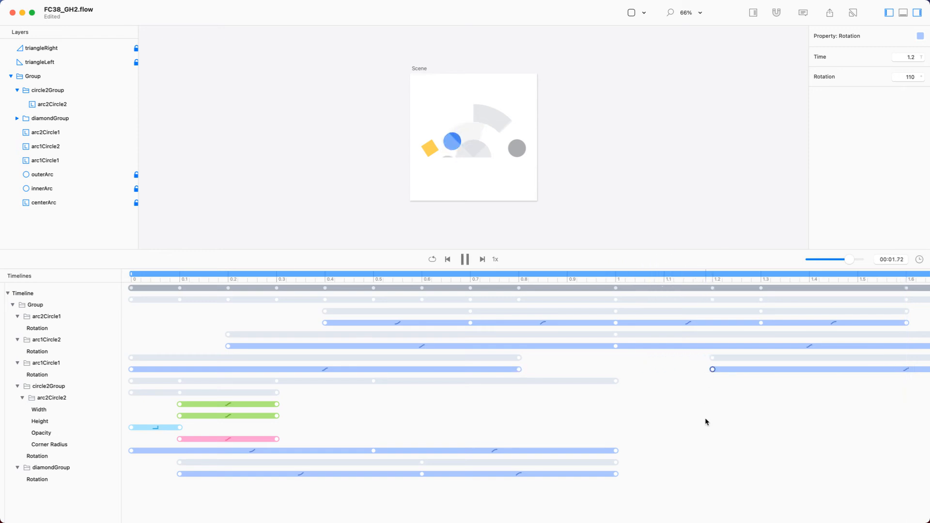
{"action": "key", "text": "space"}
{"action": "key", "text": "super+0"}
{"action": "key", "text": "space"}
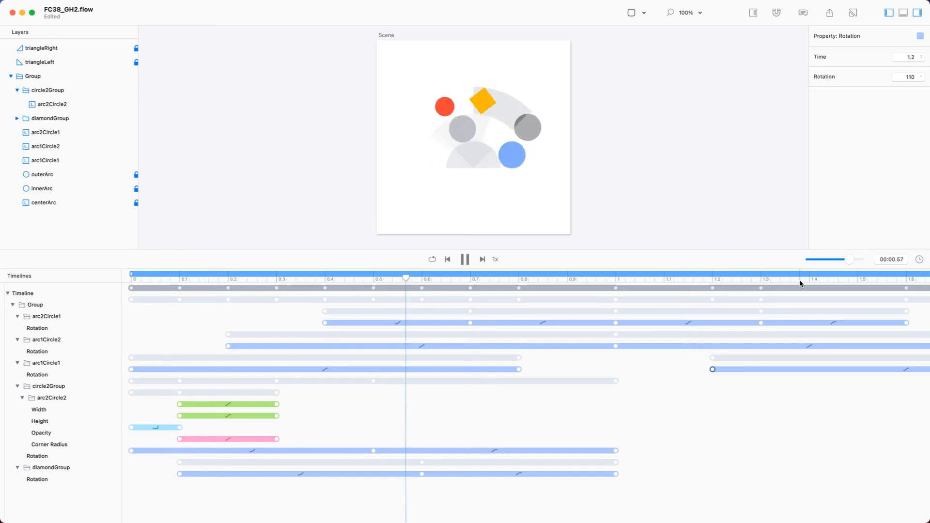
{"action": "left_click", "coordinate": [802, 279]}
{"action": "left_click", "coordinate": [666, 380]}
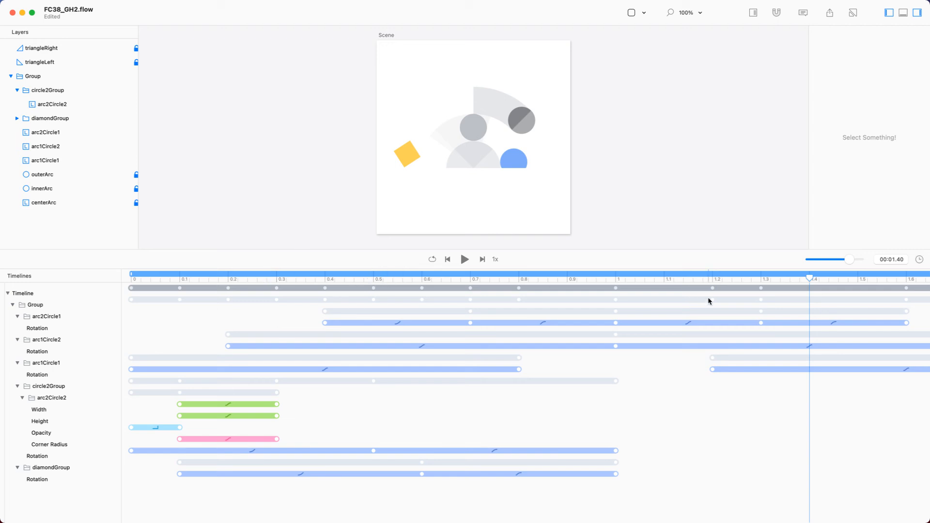
Step: Fit more of the timeline in view and duplicate arc1Circle2's 1 s rotation keyframe to 1.2 s
{"action": "left_click_drag", "start_coordinate": [844, 259], "coordinate": [842, 258]}
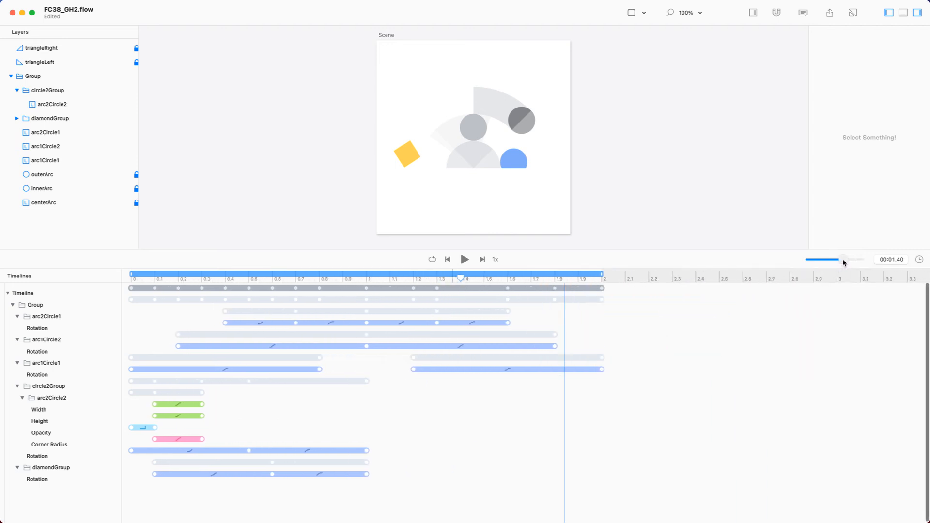
{"action": "left_click_drag", "start_coordinate": [638, 336], "coordinate": [405, 348]}
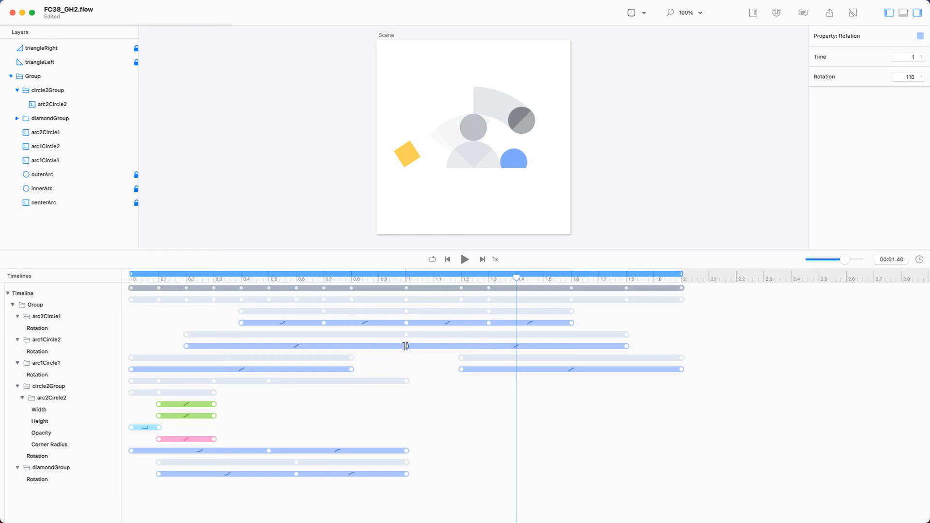
{"action": "left_click_drag", "start_coordinate": [406, 348], "coordinate": [460, 346]}
Step: Align the final rotation keyframes of arc1Circle2 and arc1Circle1 at 2 s, then shift arc1Circle1's return rotation to 1.0–1.8 s
{"action": "left_click_drag", "start_coordinate": [747, 328], "coordinate": [597, 394]}
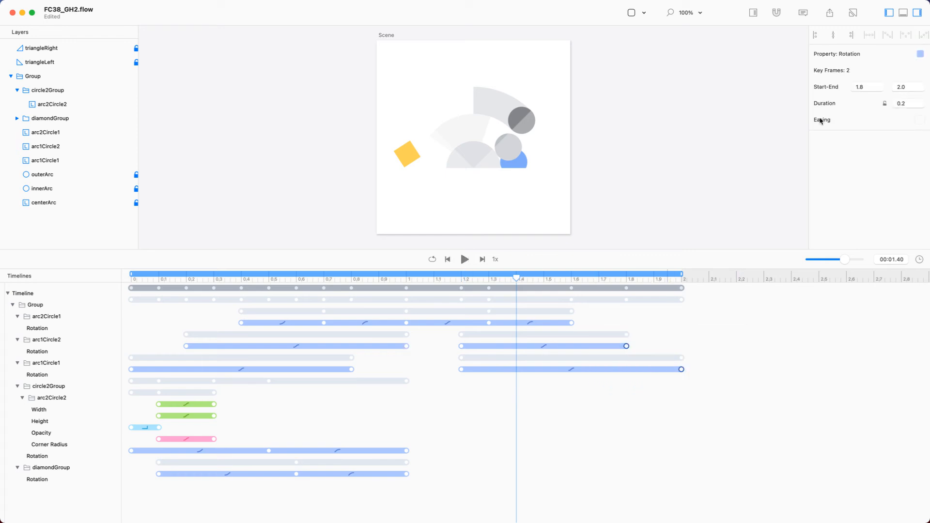
{"action": "left_click", "coordinate": [852, 37]}
{"action": "left_click_drag", "start_coordinate": [702, 360], "coordinate": [408, 373]}
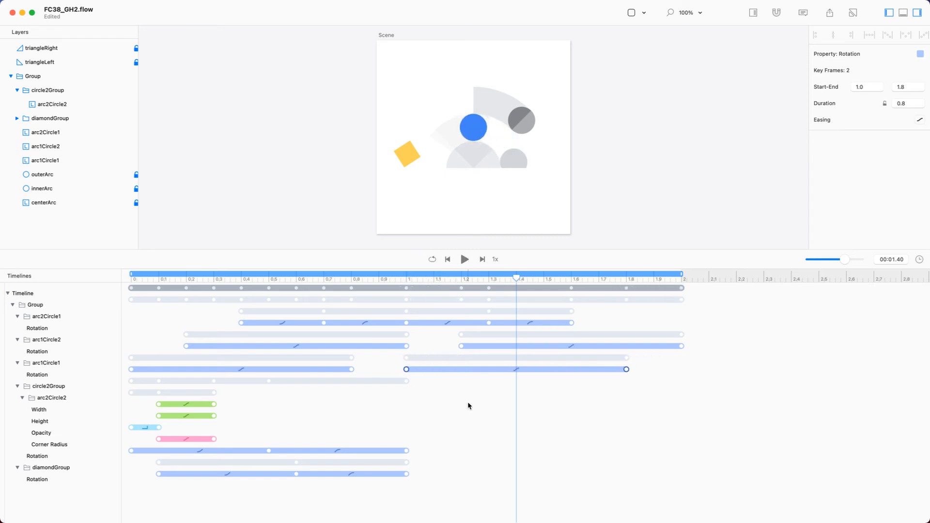
Step: Play back the animation to check the staggered return of the two inner-arc circles
{"action": "key", "text": "space"}
{"action": "key", "text": "space"}
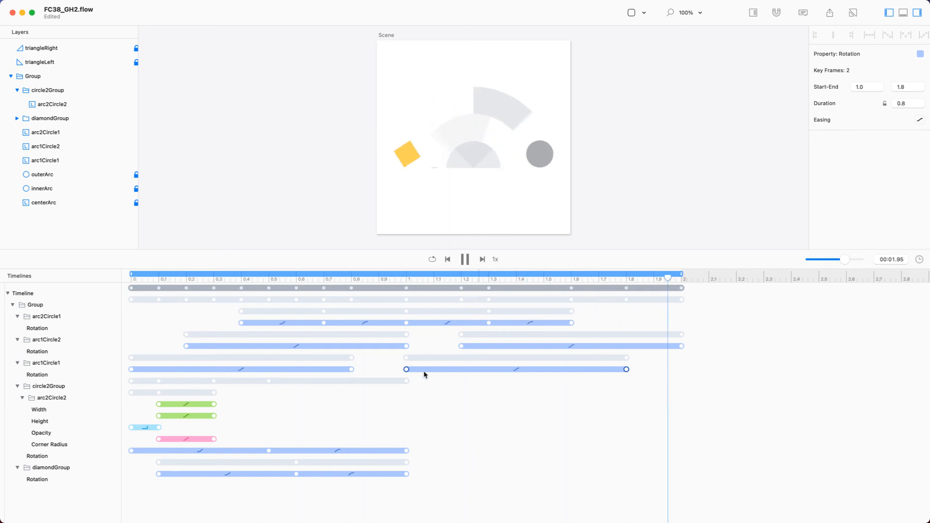
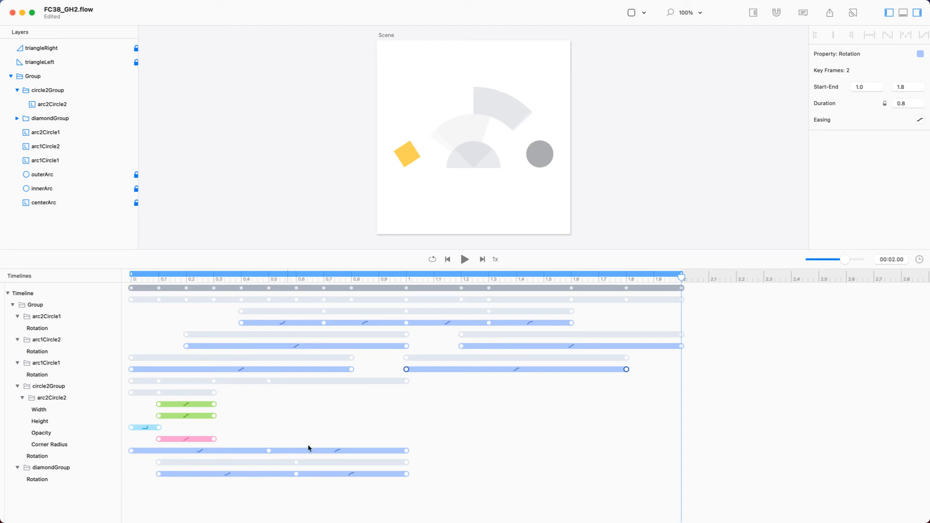
{"action": "key", "text": "space"}
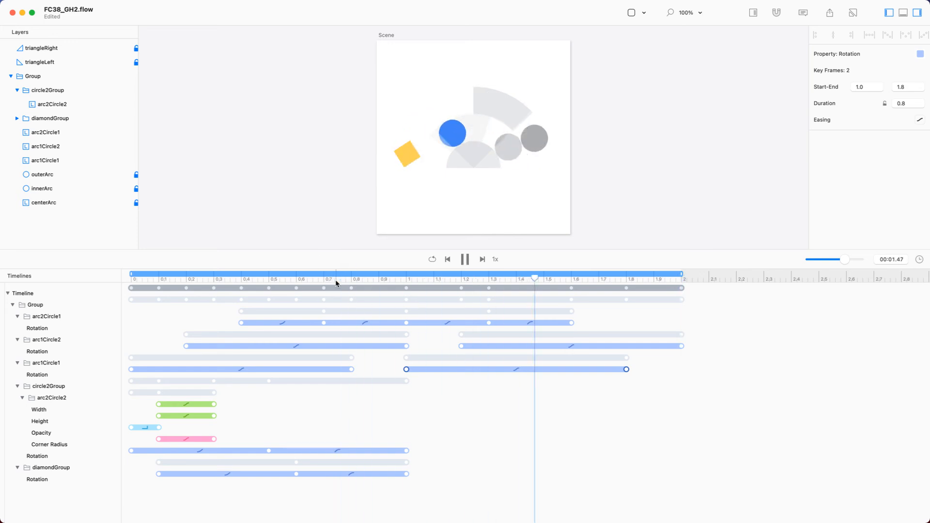
{"action": "left_click", "coordinate": [440, 429]}
Step: Move the playhead to the start and duplicate diamondGroup's 0.6 s rotation keyframe, with rotation 0, to 1.4 s
{"action": "left_click_drag", "start_coordinate": [435, 444], "coordinate": [112, 463]}
{"action": "left_click", "coordinate": [270, 454]}
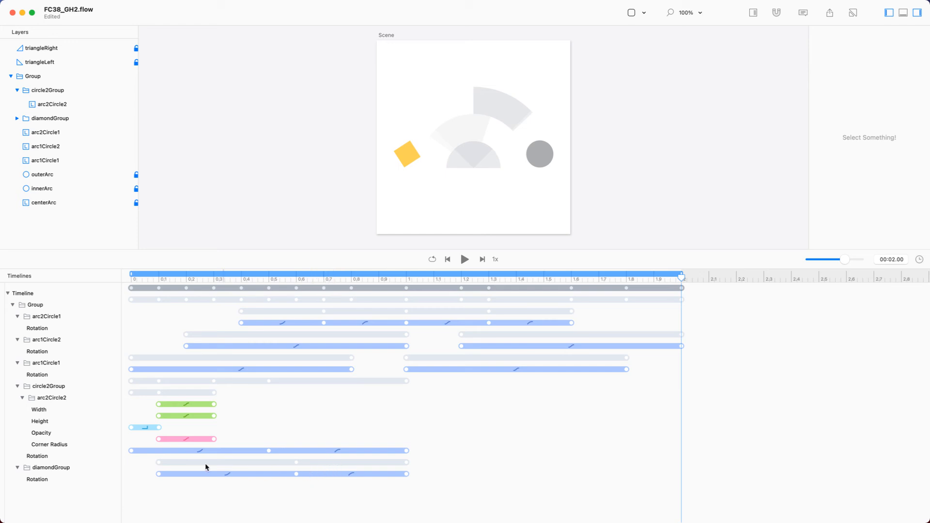
{"action": "left_click_drag", "start_coordinate": [304, 468], "coordinate": [141, 484]}
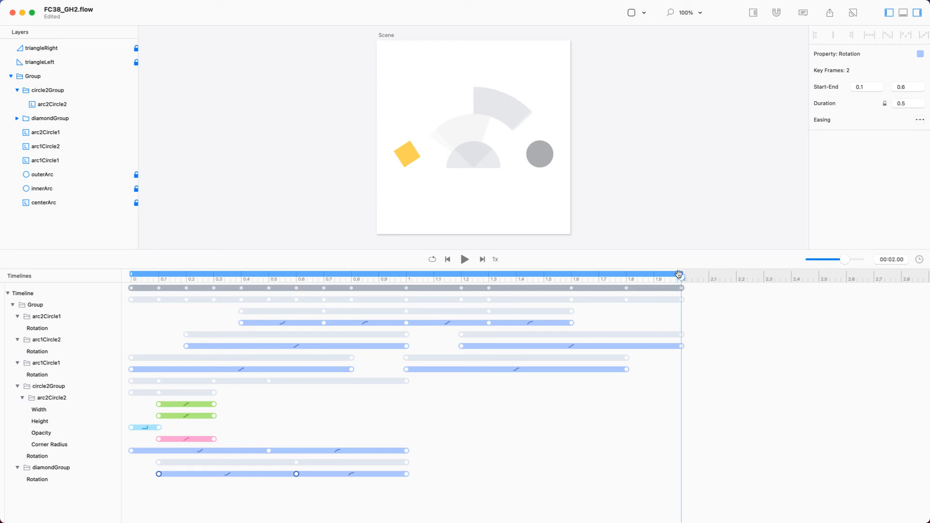
{"action": "left_click_drag", "start_coordinate": [681, 277], "coordinate": [57, 415]}
{"action": "left_click", "coordinate": [325, 501]}
{"action": "left_click_drag", "start_coordinate": [265, 488], "coordinate": [426, 471]}
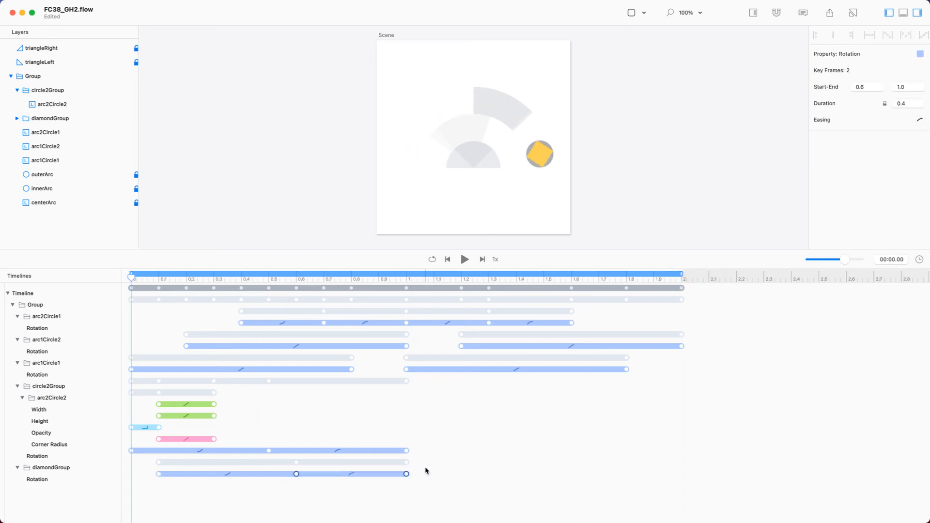
{"action": "left_click", "coordinate": [360, 513]}
{"action": "left_click", "coordinate": [296, 474]}
{"action": "left_click_drag", "start_coordinate": [296, 474], "coordinate": [516, 477]}
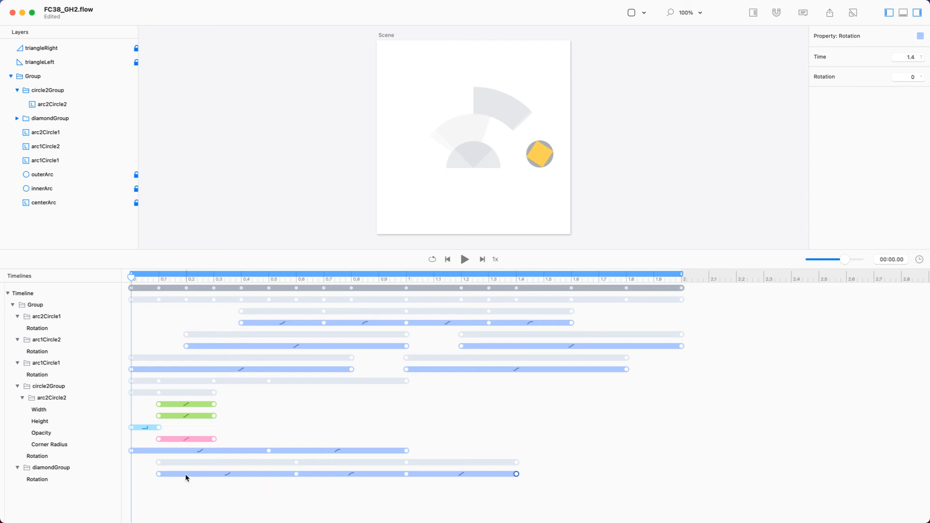
Step: Duplicate diamondGroup's starting rotation keyframe from 0.1 s to 1.9 s
{"action": "left_click_drag", "start_coordinate": [141, 488], "coordinate": [311, 468]}
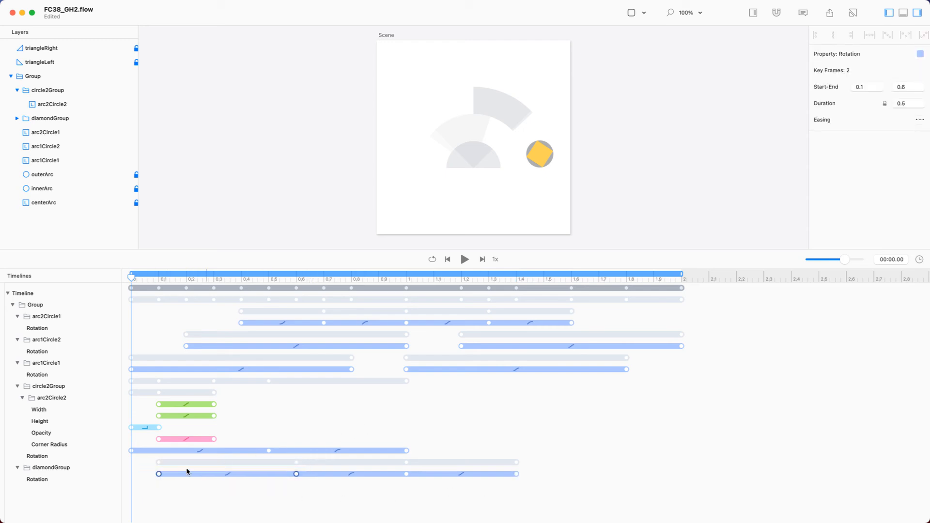
{"action": "left_click", "coordinate": [159, 477]}
{"action": "left_click_drag", "start_coordinate": [158, 474], "coordinate": [653, 465]}
{"action": "left_click", "coordinate": [713, 421]}
Step: Play back the full animation several times to check the diamond's return rotation
{"action": "key", "text": "space"}
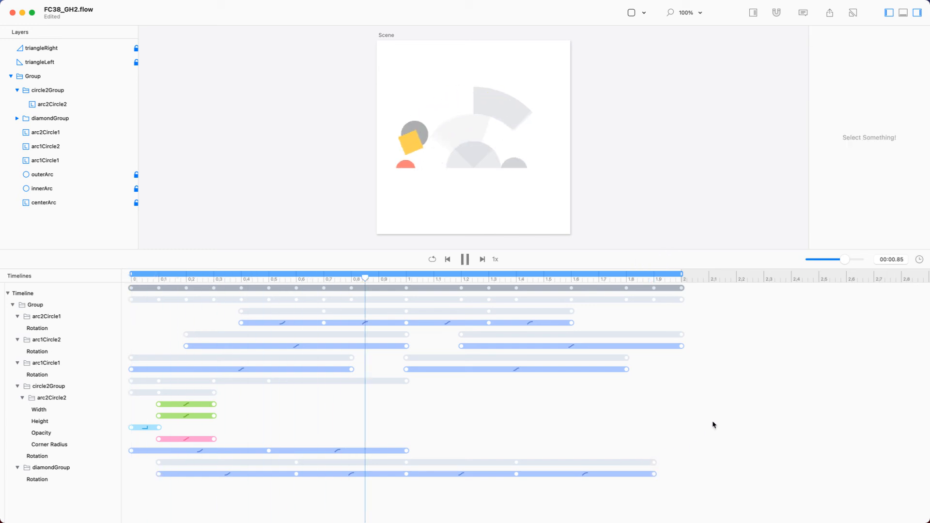
{"action": "key", "text": "space"}
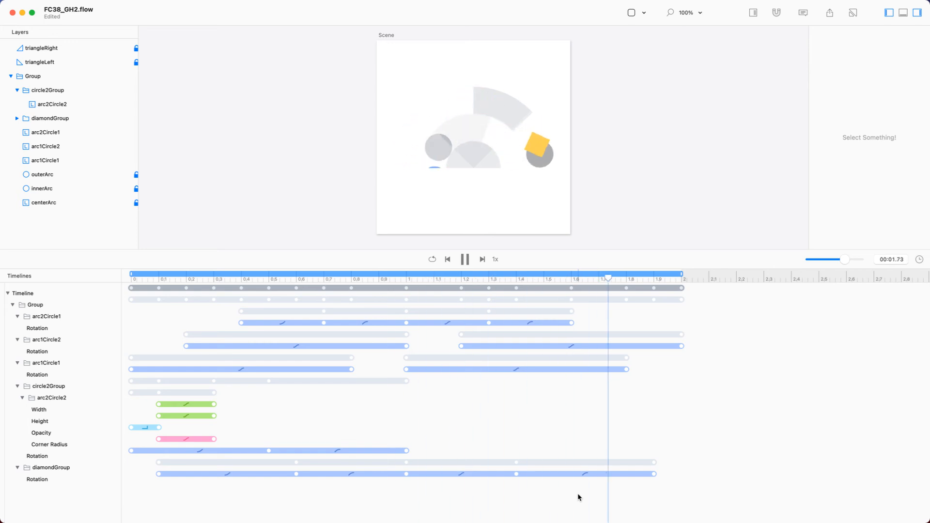
{"action": "key", "text": "space"}
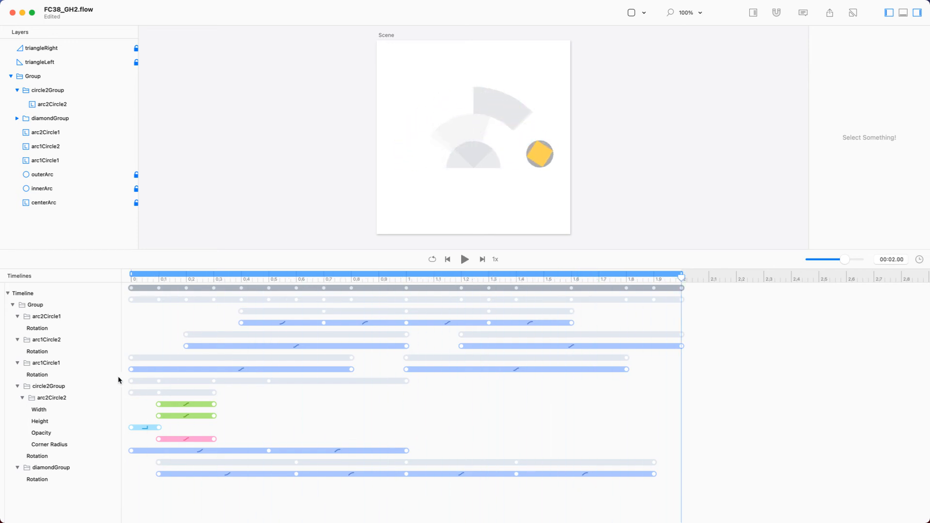
{"action": "key", "text": "space"}
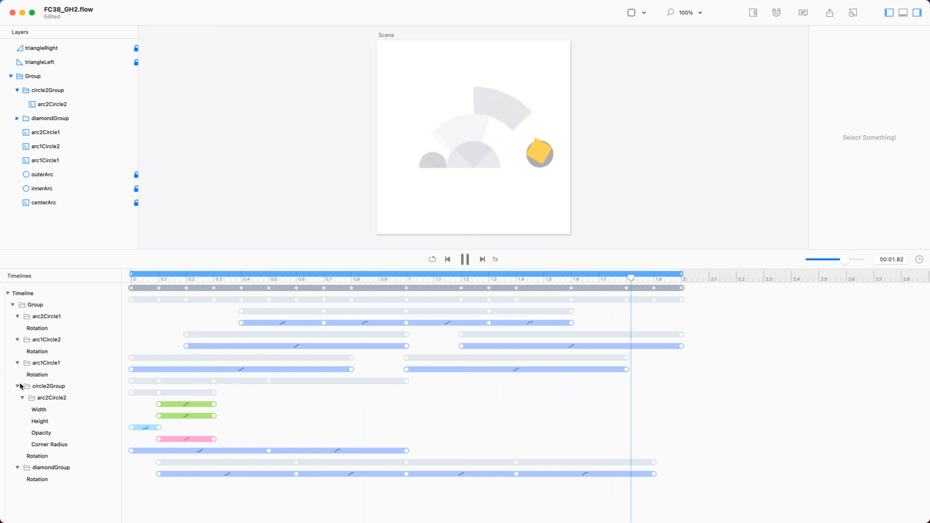
Step: Set the first return-rotation segments of diamondGroup and arc2Circle1 to Quad In easing, and arc1Circle2's return rotation to Sine Both
{"action": "left_click", "coordinate": [461, 473]}
{"action": "left_click", "coordinate": [406, 474]}
{"action": "left_click", "coordinate": [407, 323], "text": "shift"}
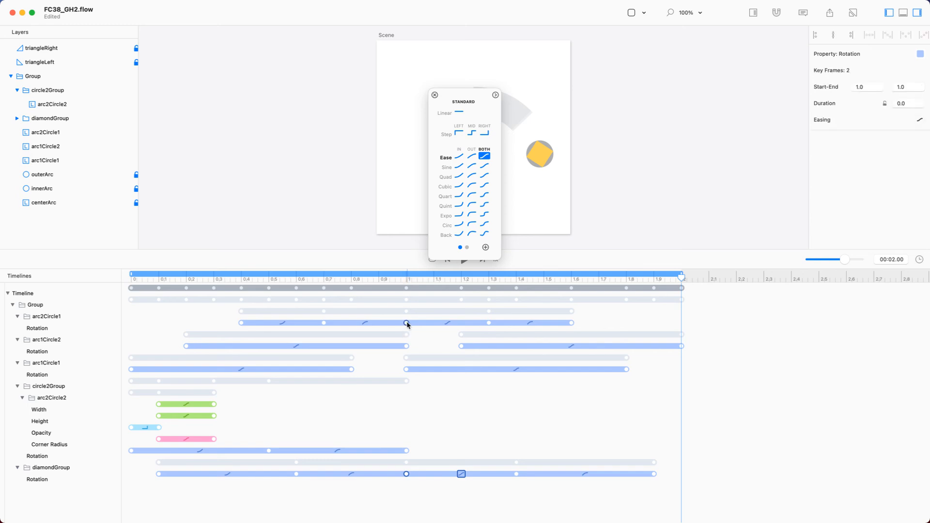
{"action": "left_click", "coordinate": [461, 346], "text": "shift"}
{"action": "left_click", "coordinate": [460, 176]}
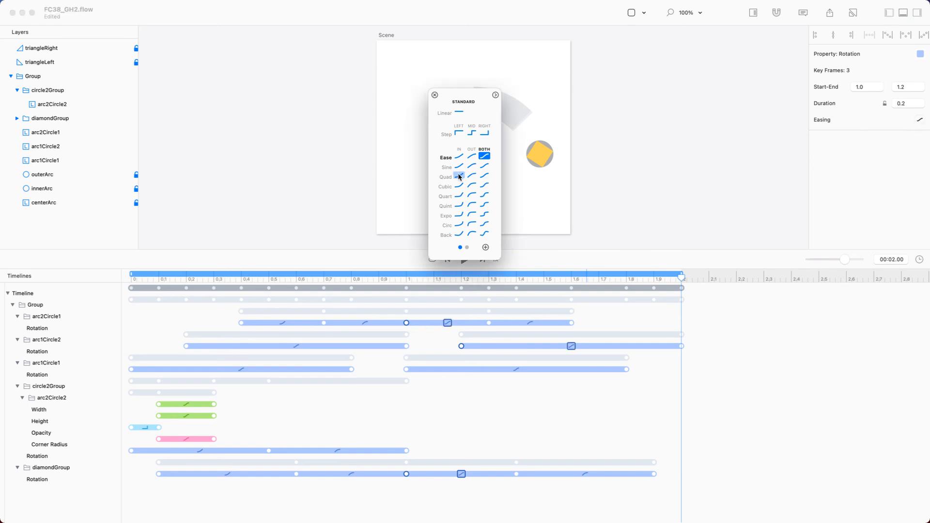
{"action": "left_click", "coordinate": [489, 322]}
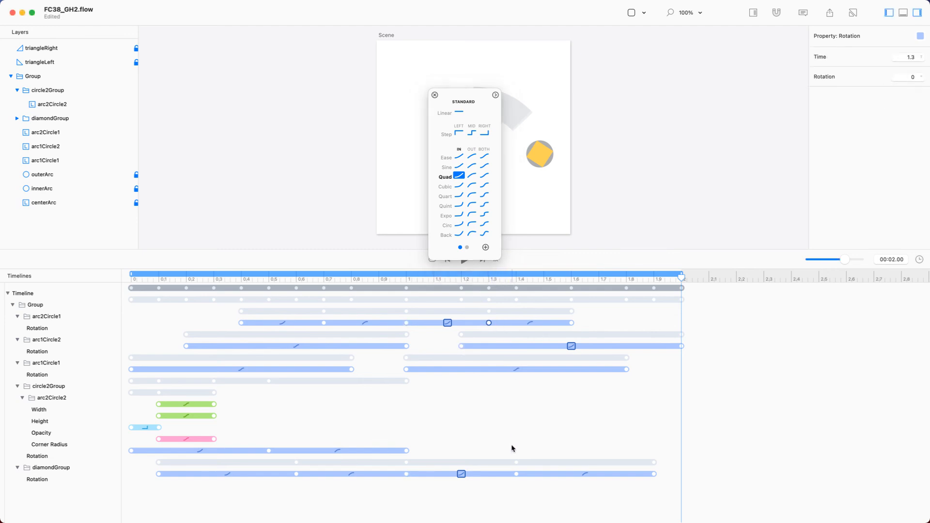
{"action": "left_click", "coordinate": [514, 383]}
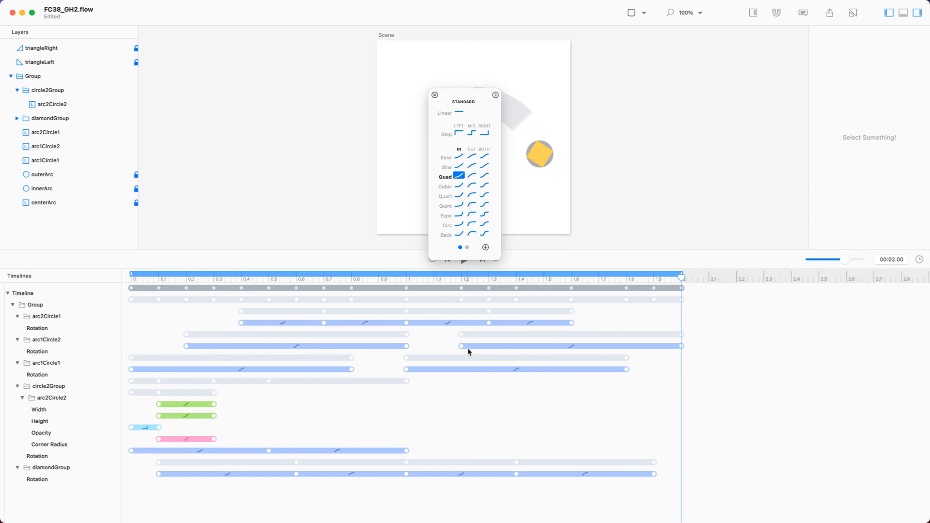
{"action": "left_click", "coordinate": [572, 345]}
{"action": "left_click", "coordinate": [484, 167]}
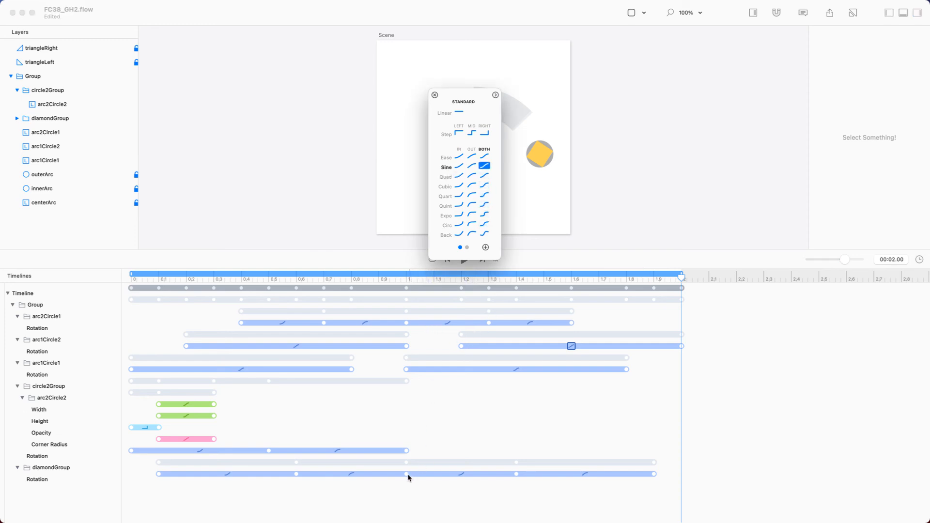
Step: Apply Quad Out easing to the last return-rotation segments of arc2Circle1 and diamondGroup, and play back the animation
{"action": "left_click", "coordinate": [488, 322]}
{"action": "left_click", "coordinate": [488, 323]}
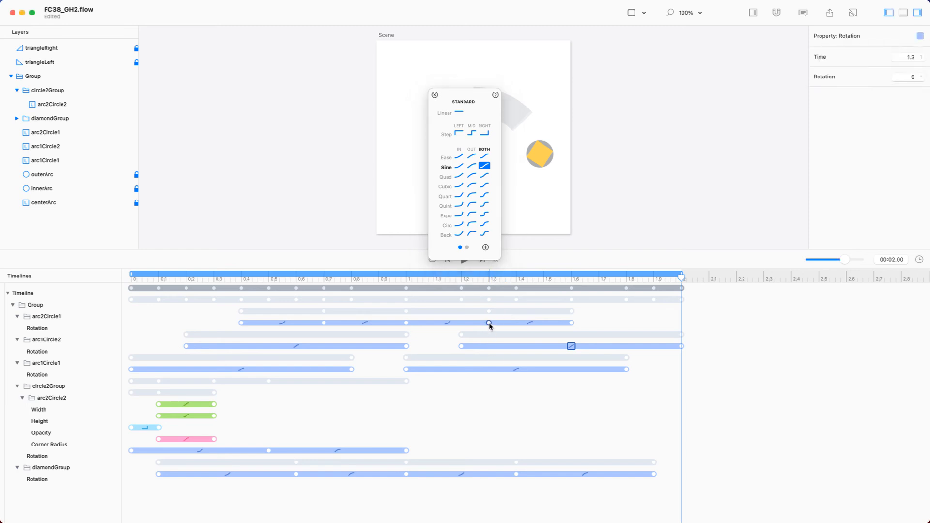
{"action": "left_click", "coordinate": [517, 474], "text": "shift"}
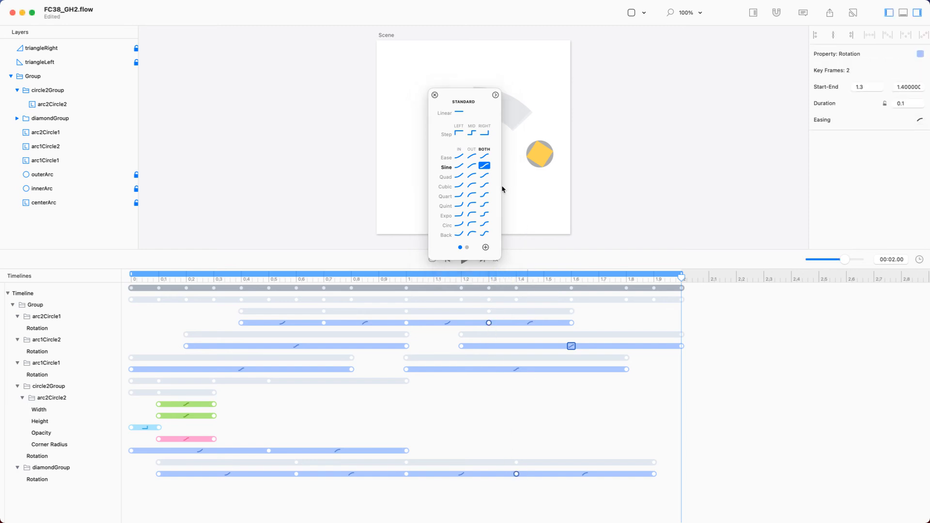
{"action": "left_click", "coordinate": [919, 120]}
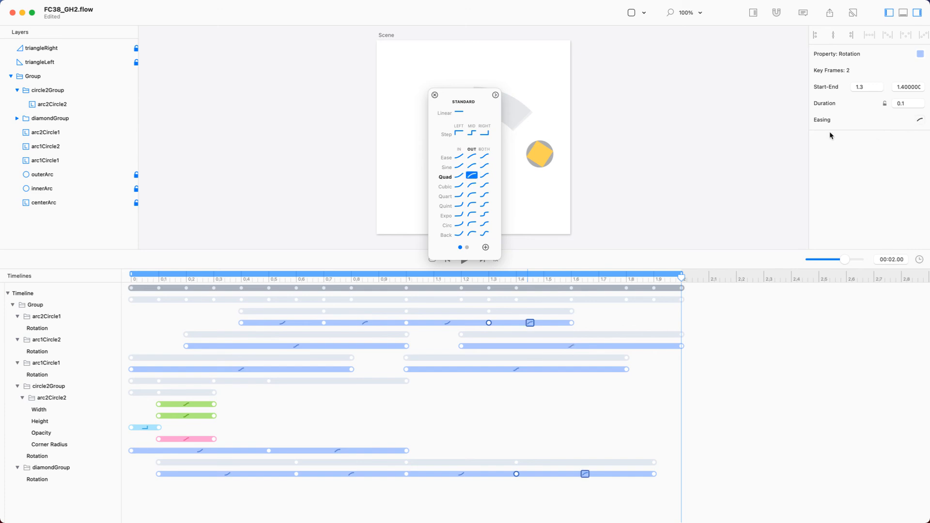
{"action": "left_click", "coordinate": [471, 176]}
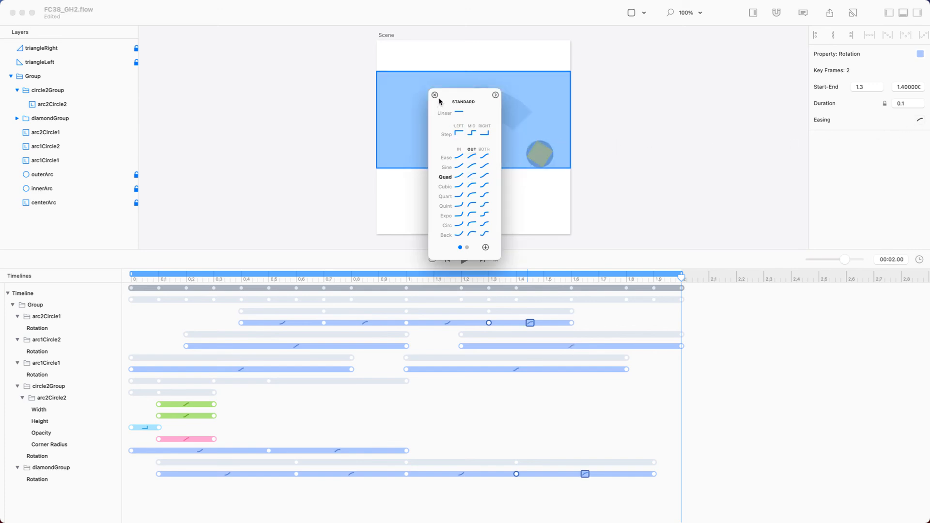
{"action": "key", "text": "Escape"}
{"action": "key", "text": "space"}
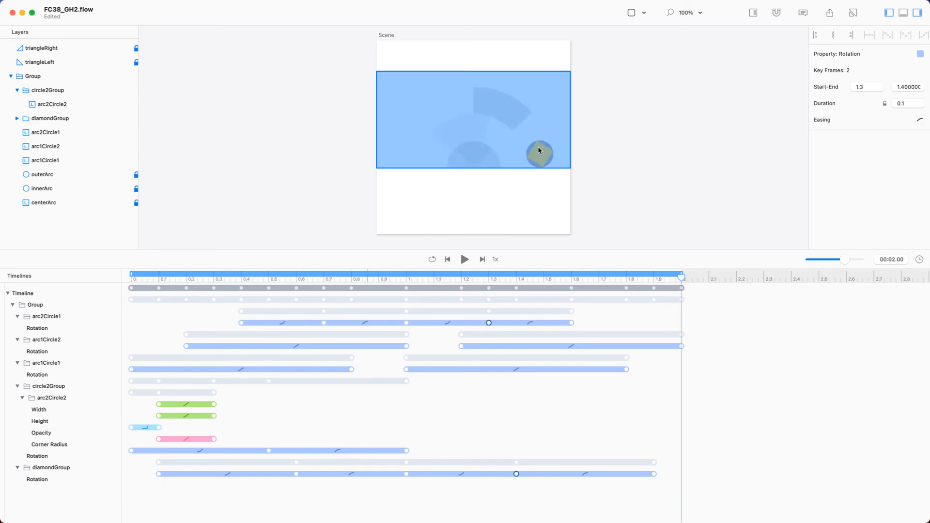
Step: Shift arc2Circle1's return rotation keyframes to 1.4, 1.7 and 2.0 s, duplicate the 1.4 s one to 1.0 s, and play back
{"action": "left_click_drag", "start_coordinate": [594, 315], "coordinate": [407, 329]}
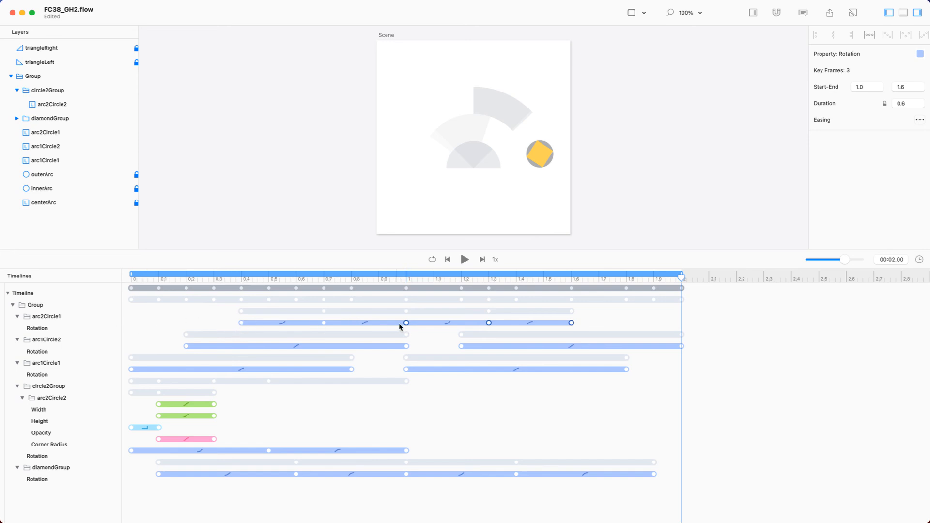
{"action": "mouse_move", "coordinate": [407, 323]}
{"action": "left_mouse_down"}
{"action": "mouse_move", "coordinate": [516, 323]}
{"action": "mouse_move", "coordinate": [404, 329]}
{"action": "left_mouse_up"}
{"action": "key", "text": "super+z"}
{"action": "left_click", "coordinate": [438, 332]}
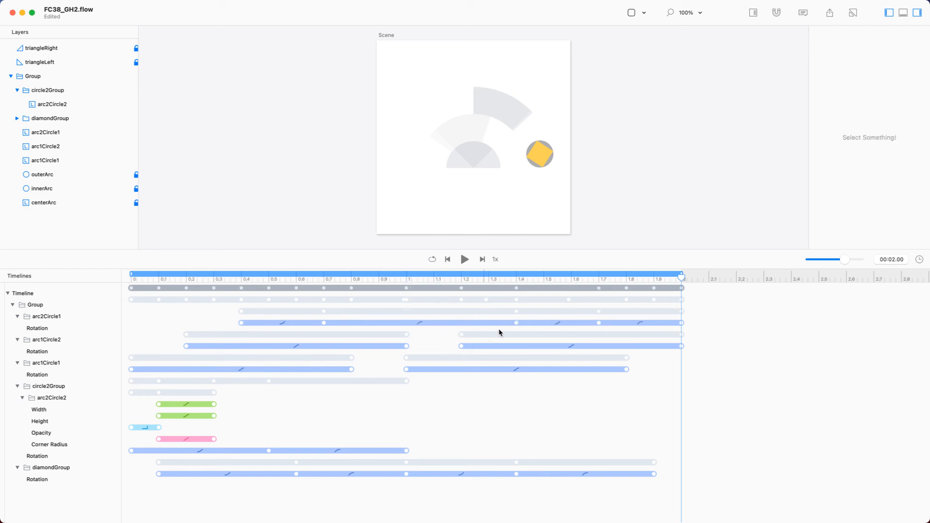
{"action": "left_click_drag", "start_coordinate": [516, 323], "coordinate": [406, 324]}
{"action": "left_click", "coordinate": [434, 311]}
{"action": "key", "text": "space"}
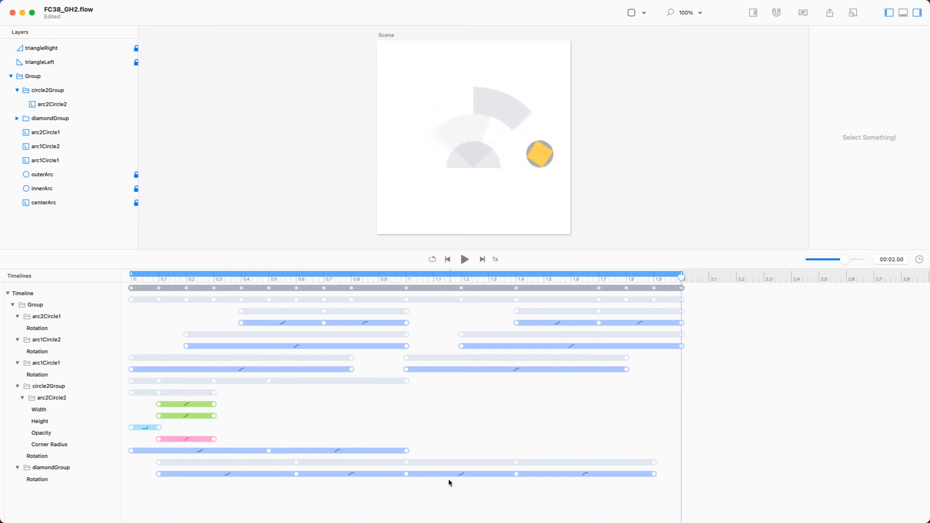
Step: Duplicate diamondGroup's 1.0 s rotation keyframe to 1.1 s, move the two following keyframes to 1.5 and 2.0 s, and play back
{"action": "left_click", "coordinate": [406, 474]}
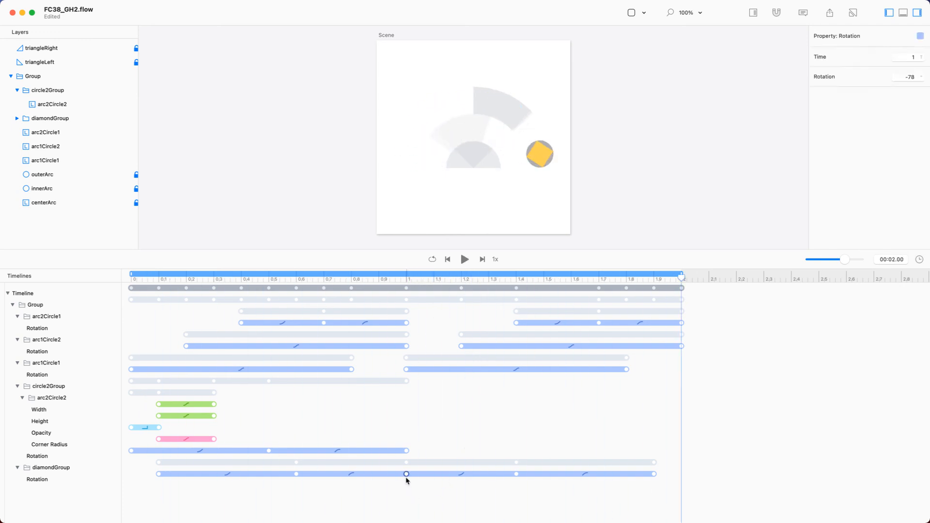
{"action": "left_click_drag", "start_coordinate": [406, 475], "coordinate": [433, 476]}
{"action": "left_click_drag", "start_coordinate": [516, 475], "coordinate": [544, 467]}
{"action": "left_click_drag", "start_coordinate": [654, 473], "coordinate": [681, 473]}
{"action": "left_click", "coordinate": [598, 437]}
{"action": "key", "text": "space"}
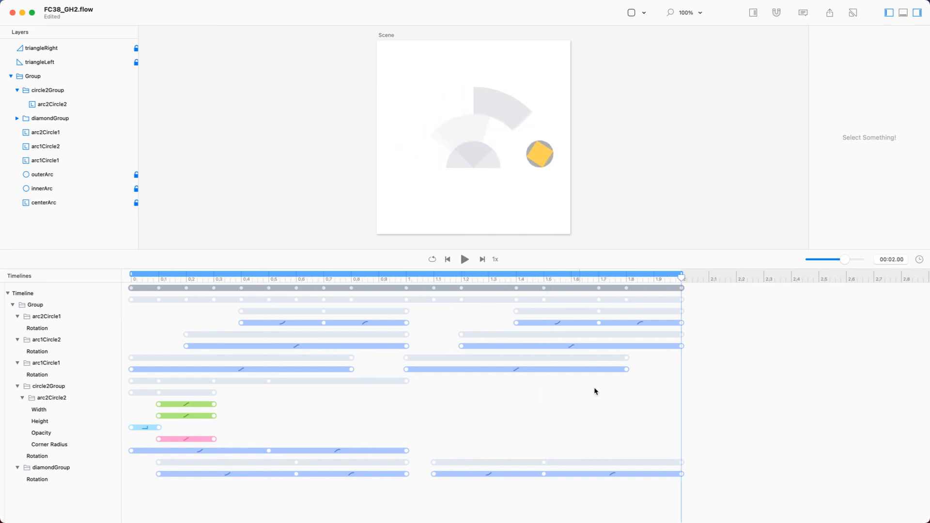
Step: Move diamondGroup's middle return rotation keyframe to 1.6 s and play back the animation in a loop to check the timing
{"action": "left_click_drag", "start_coordinate": [678, 284], "coordinate": [527, 339]}
{"action": "left_click_drag", "start_coordinate": [544, 476], "coordinate": [571, 476]}
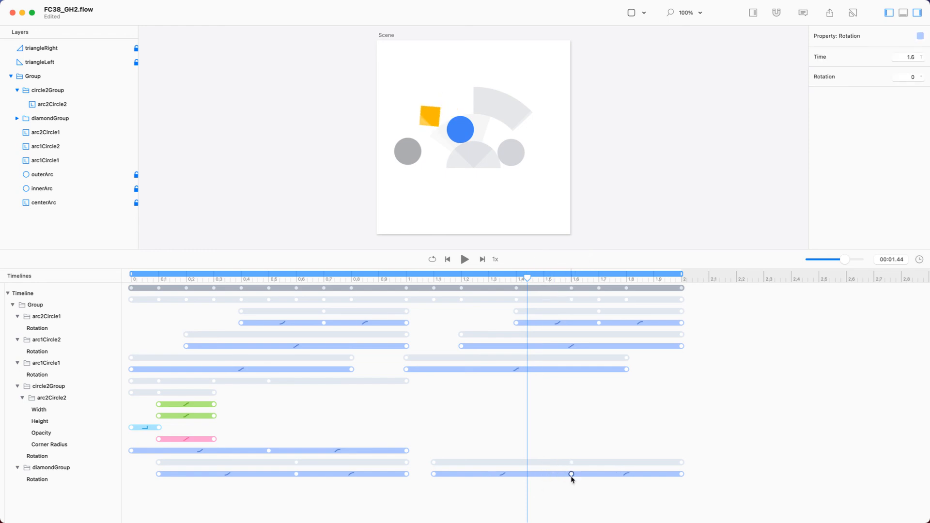
{"action": "left_click_drag", "start_coordinate": [519, 278], "coordinate": [392, 276]}
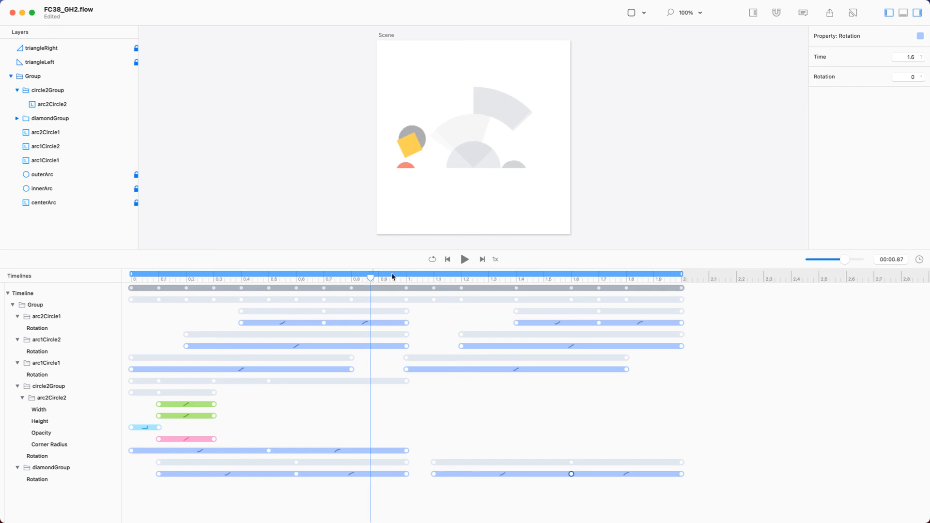
{"action": "left_click", "coordinate": [465, 260]}
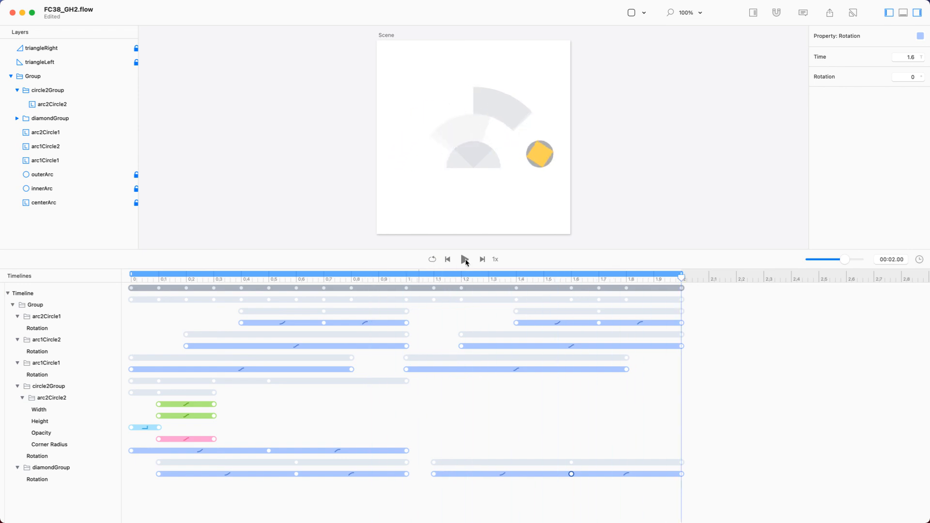
{"action": "left_click", "coordinate": [465, 261]}
{"action": "left_click", "coordinate": [466, 259]}
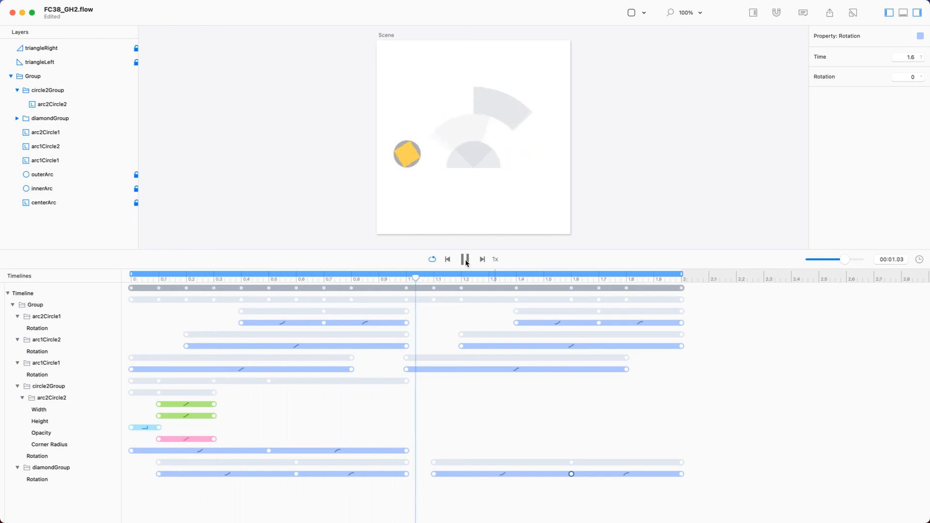
{"action": "key", "text": "Escape"}
{"action": "left_click", "coordinate": [465, 261]}
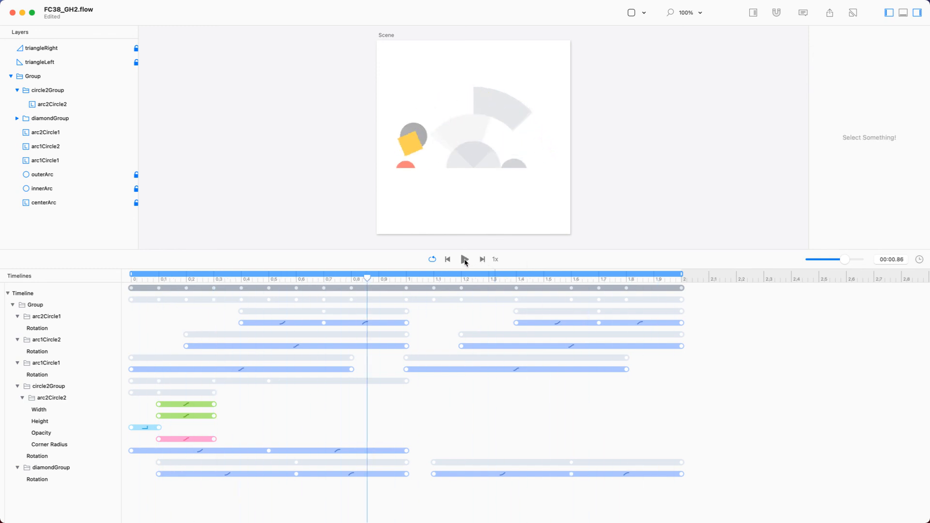
Step: Enlarge the canvas area, and with the playhead at 1.0 s find and select the arc1Circle1 layer
{"action": "left_click_drag", "start_coordinate": [526, 250], "coordinate": [542, 344]}
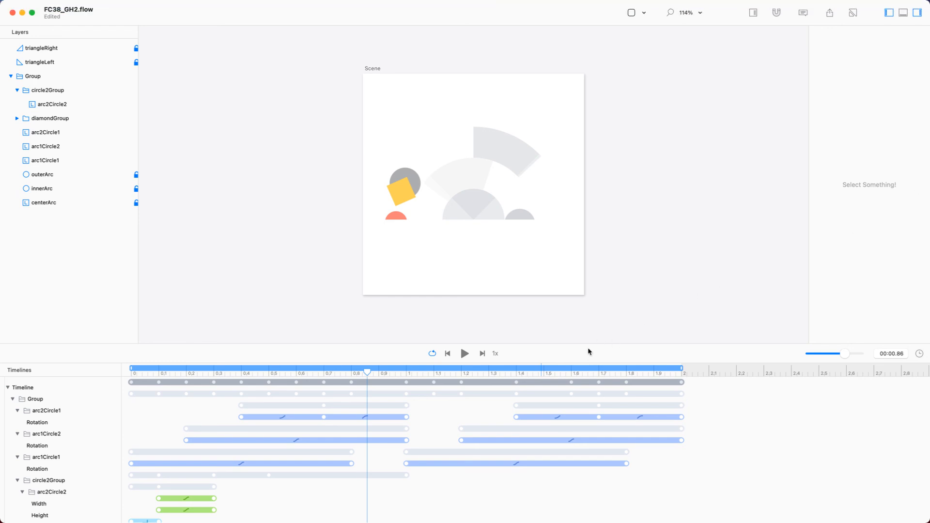
{"action": "left_click_drag", "start_coordinate": [590, 343], "coordinate": [583, 287]}
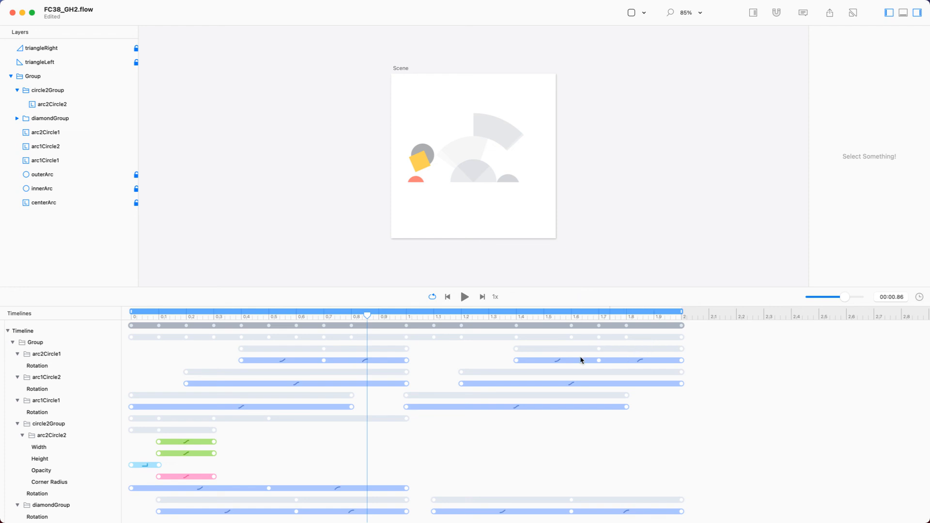
{"action": "left_click_drag", "start_coordinate": [367, 315], "coordinate": [406, 317]}
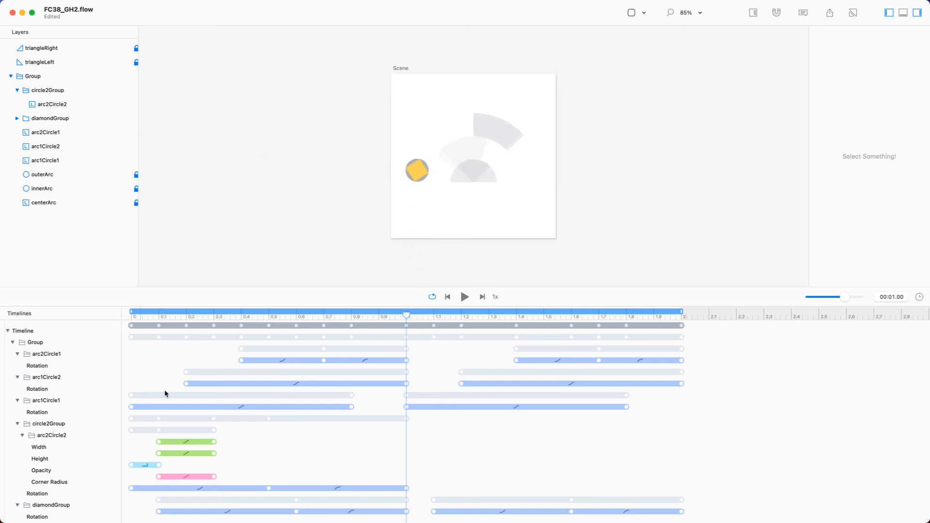
{"action": "left_click", "coordinate": [63, 136]}
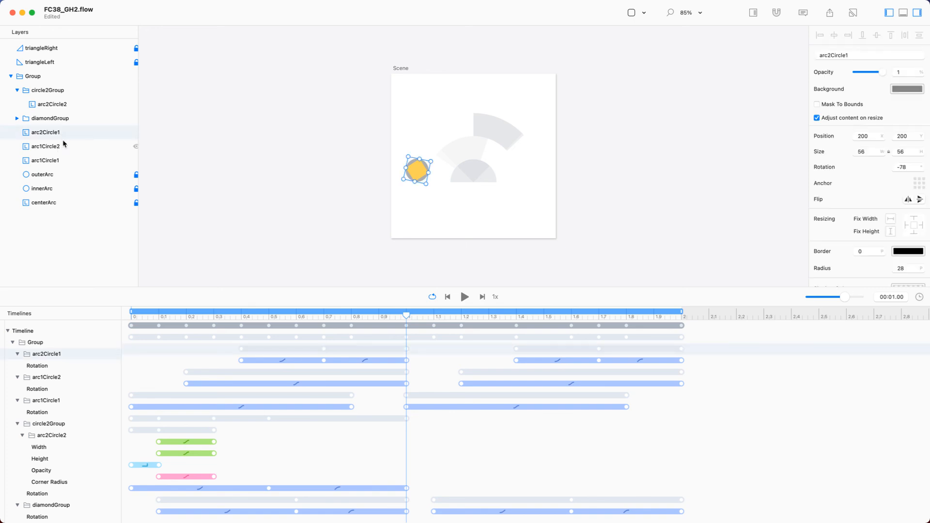
{"action": "left_click", "coordinate": [64, 144]}
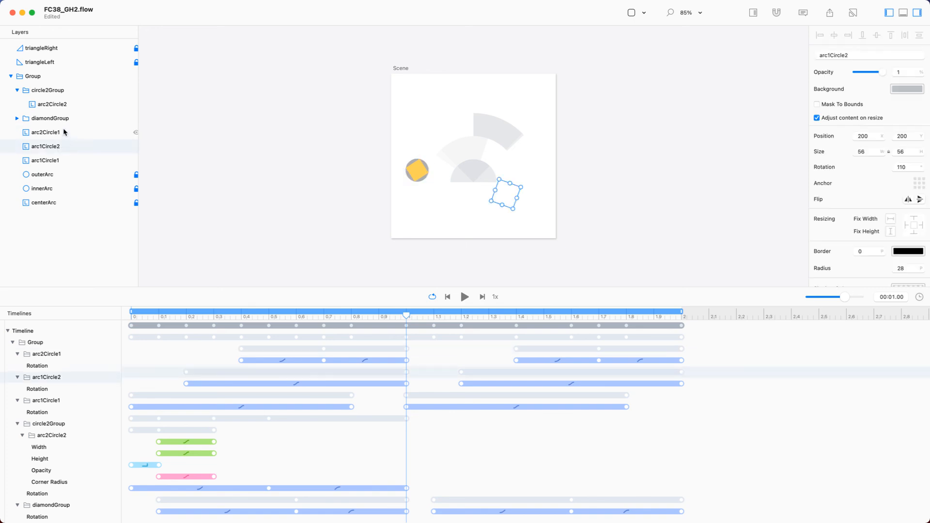
{"action": "left_click", "coordinate": [65, 132]}
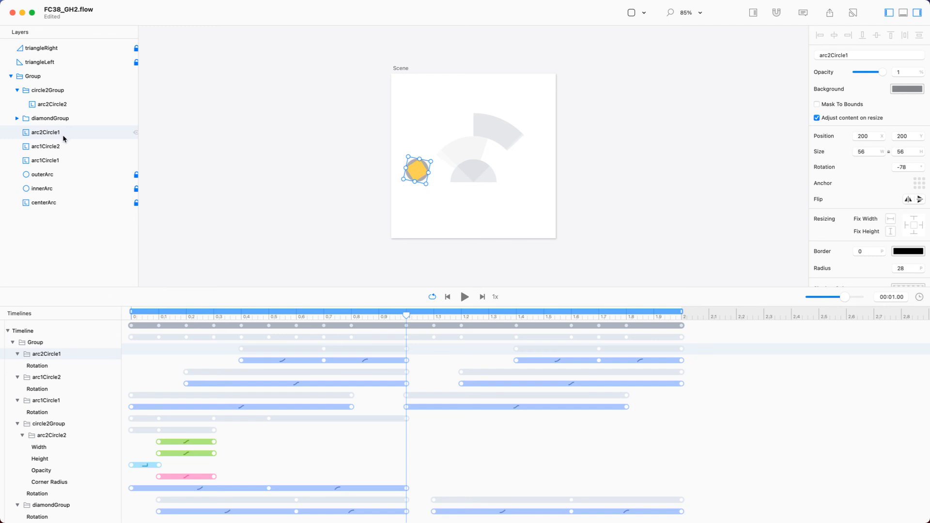
{"action": "left_click", "coordinate": [60, 163]}
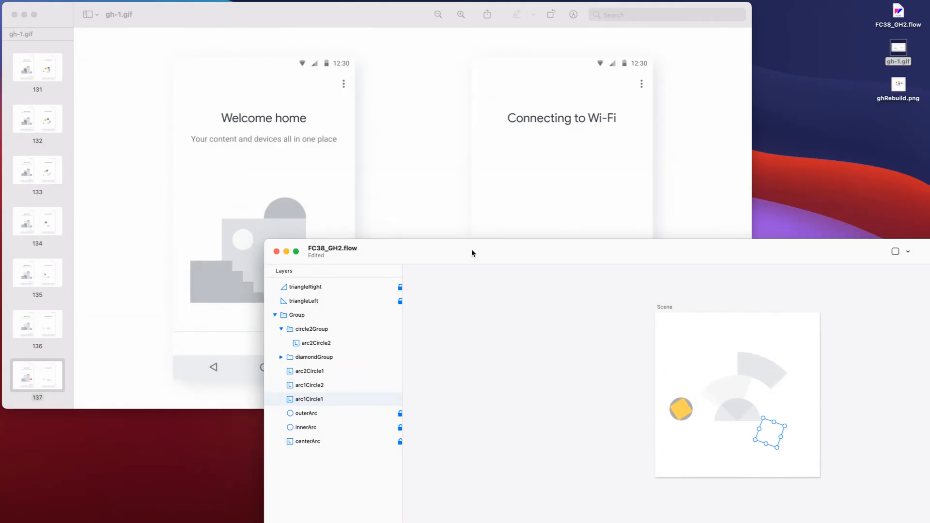
Step: Switch to the gh-1.gif reference in Preview and show frame 144 with the green circle, moving the Flow window clear of it
{"action": "left_click", "coordinate": [370, 142]}
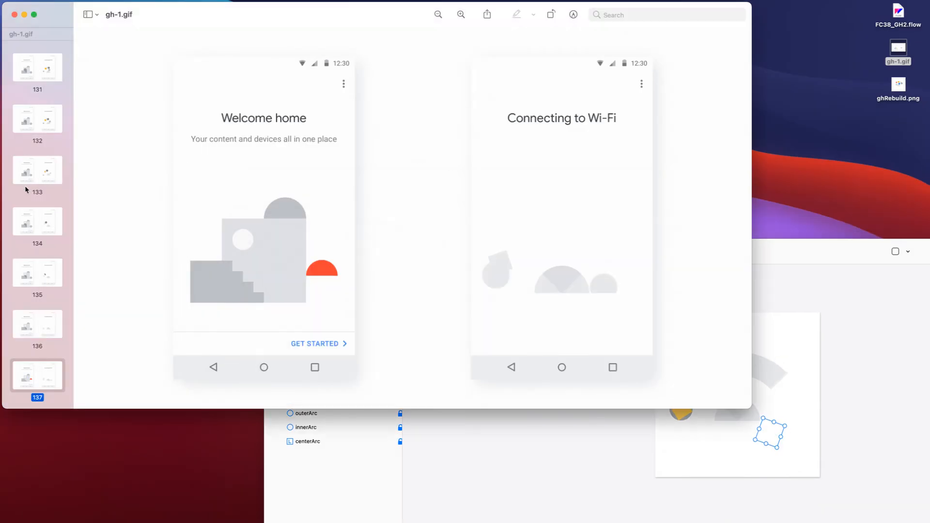
{"action": "scroll", "coordinate": [36, 320], "scroll_direction": "down", "scroll_amount": 3}
{"action": "scroll", "coordinate": [34, 305], "scroll_direction": "down", "scroll_amount": 6}
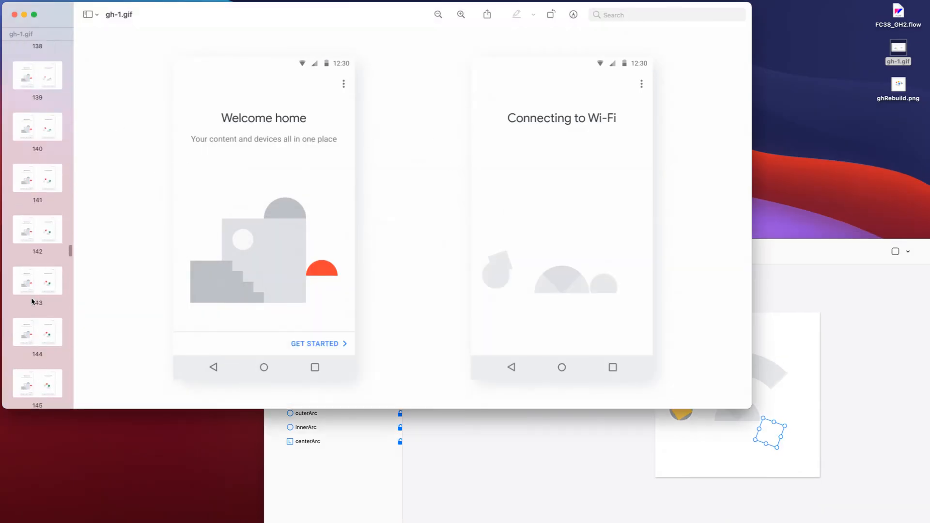
{"action": "left_click", "coordinate": [32, 298]}
{"action": "left_click_drag", "start_coordinate": [766, 264], "coordinate": [644, 310]}
Step: Copy the area around the green circle in frame 144, paste it into the Flow document and place it beside the scene
{"action": "left_click", "coordinate": [590, 227]}
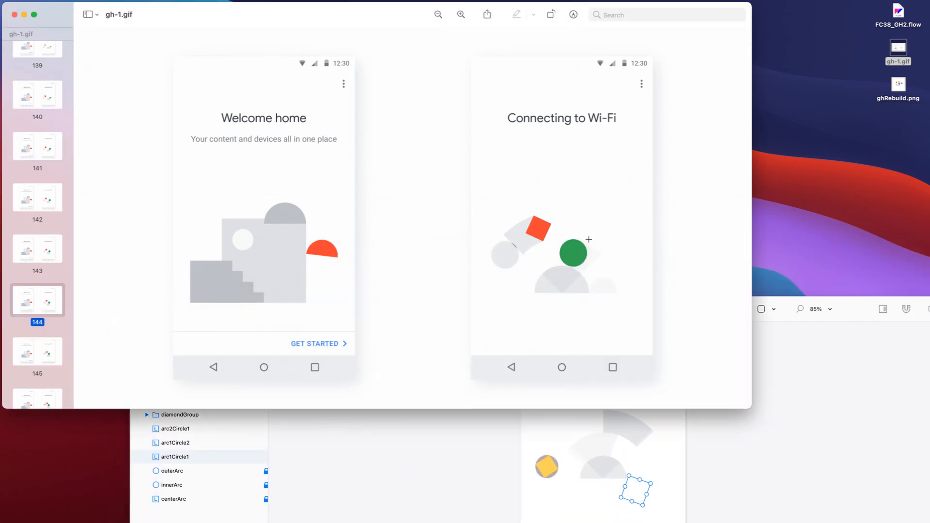
{"action": "left_click_drag", "start_coordinate": [552, 217], "coordinate": [601, 278]}
{"action": "left_click", "coordinate": [824, 392]}
{"action": "key", "text": "super+v"}
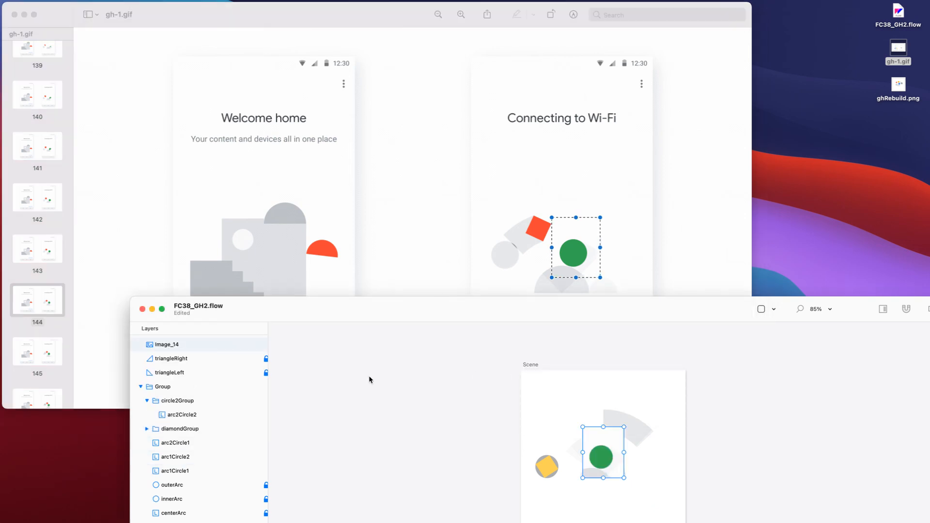
{"action": "left_click_drag", "start_coordinate": [449, 308], "coordinate": [400, 85]}
{"action": "left_click_drag", "start_coordinate": [562, 232], "coordinate": [411, 199]}
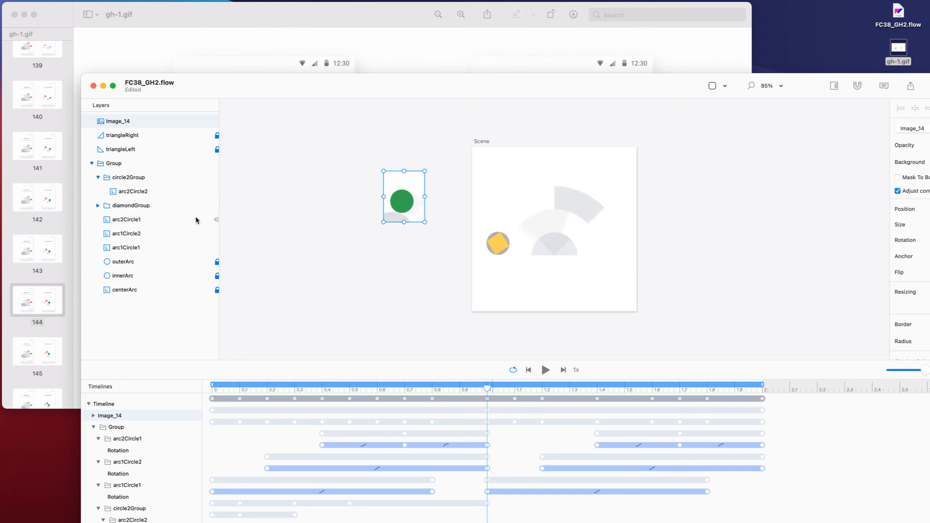
Step: Bring the whole Flow window into view and open arc1Circle1's background color, trying to sample the green from the pasted reference image
{"action": "left_click", "coordinate": [148, 248]}
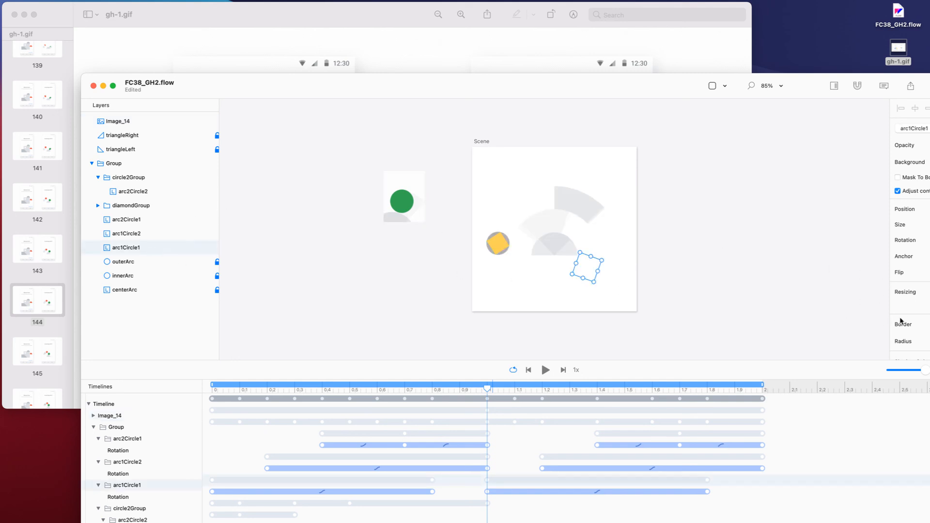
{"action": "left_click", "coordinate": [114, 87]}
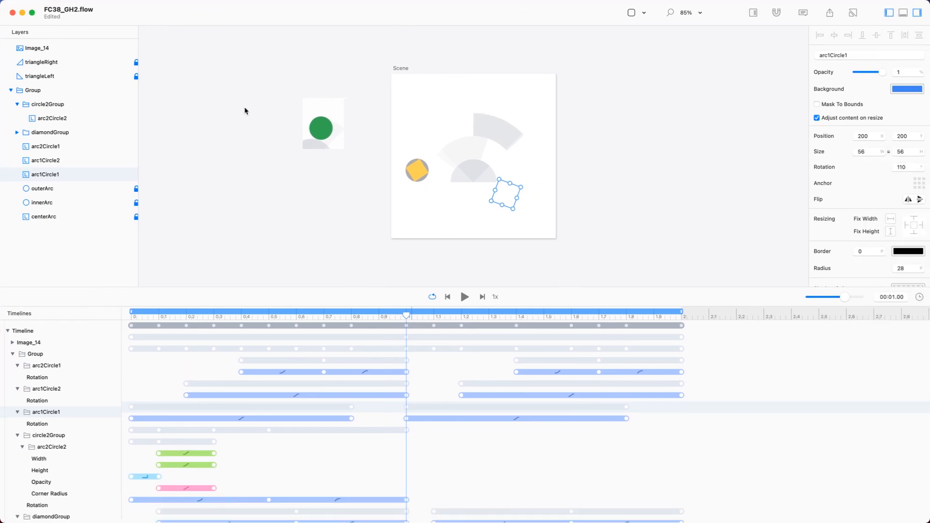
{"action": "left_click", "coordinate": [905, 90]}
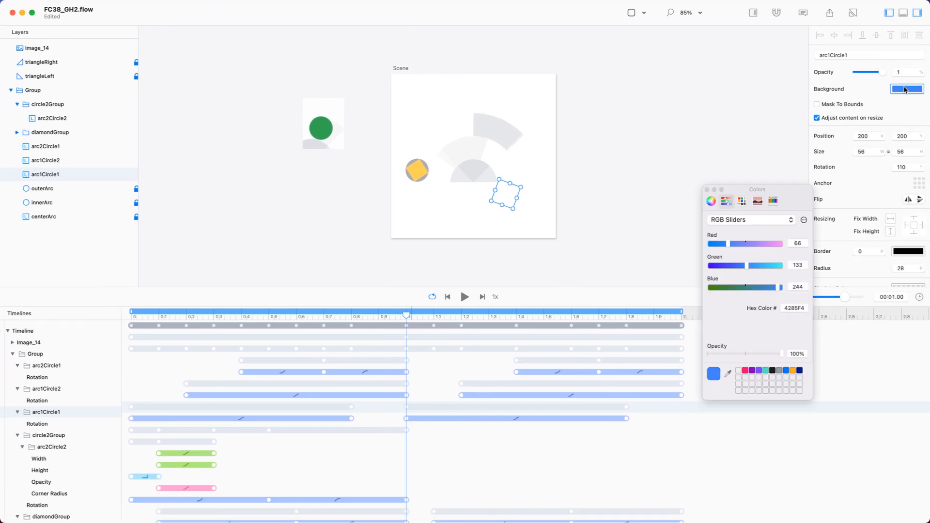
{"action": "left_click", "coordinate": [728, 374]}
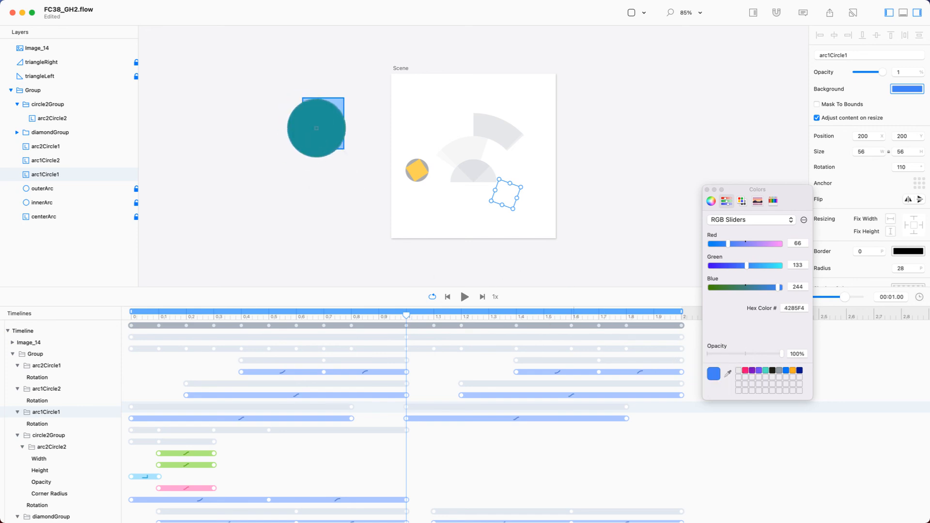
{"action": "key", "text": "Escape"}
Step: Lock the pasted Image_14 layer and sample the color of its green circle
{"action": "left_click", "coordinate": [325, 127]}
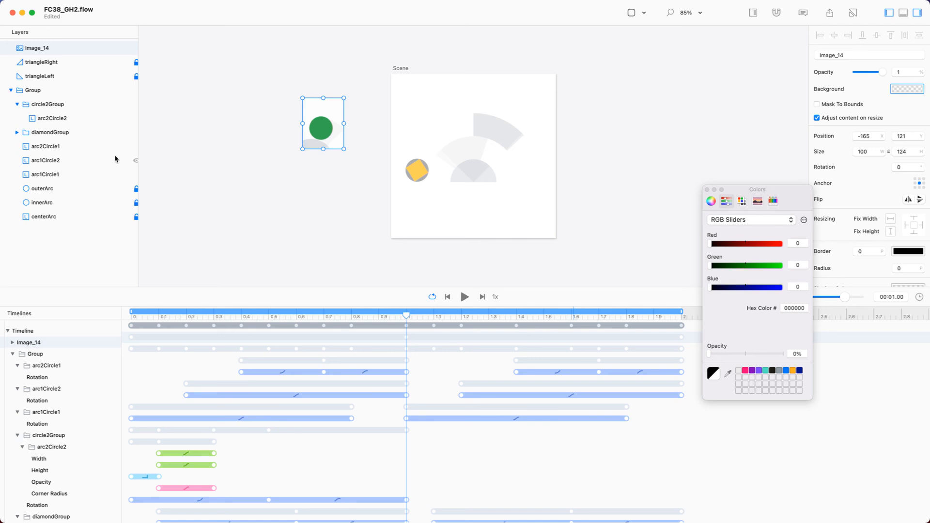
{"action": "left_click", "coordinate": [136, 49]}
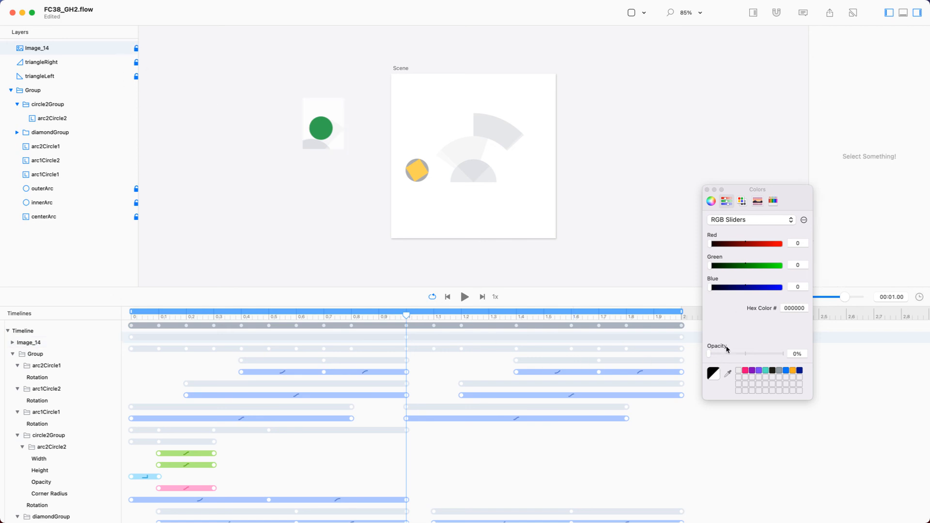
{"action": "left_click", "coordinate": [727, 373]}
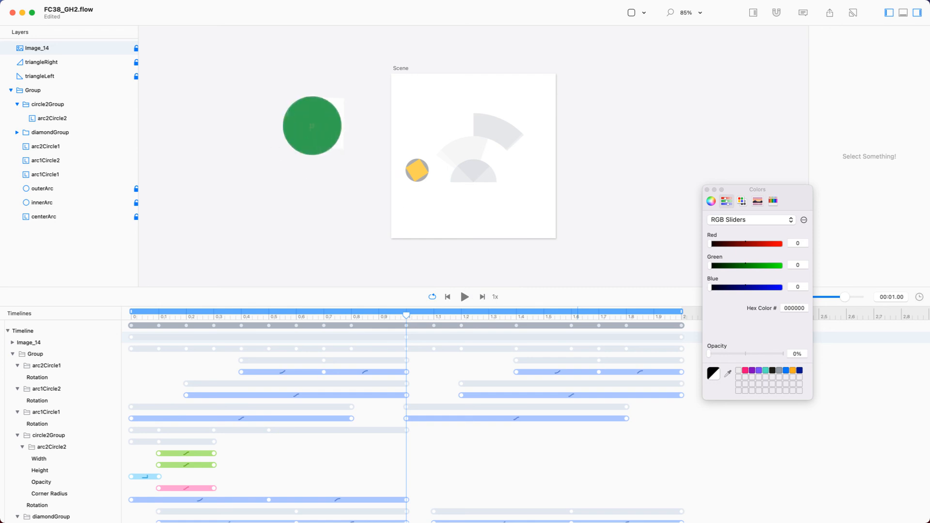
{"action": "left_click", "coordinate": [312, 127]}
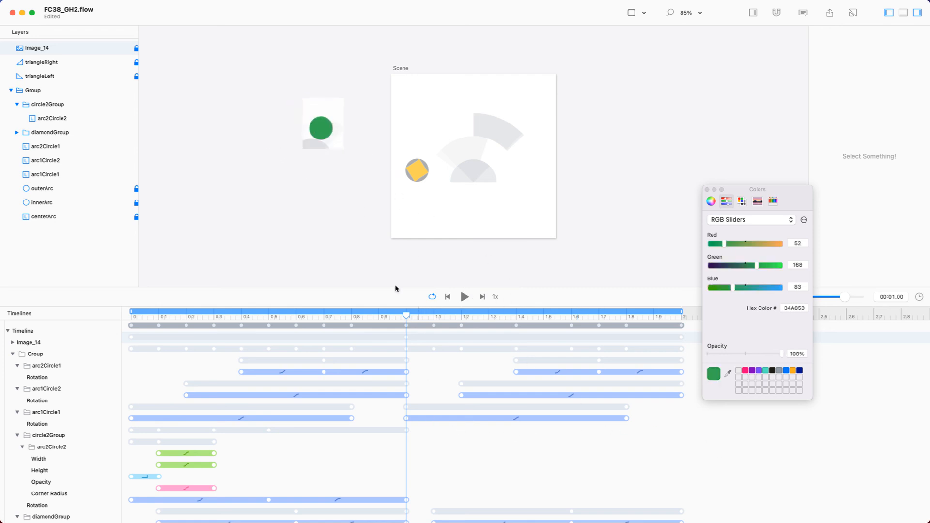
Step: Set arc1Circle1's background color at 1.0 s to green 34A853, sampled from the pasted reference circle
{"action": "left_click", "coordinate": [106, 174]}
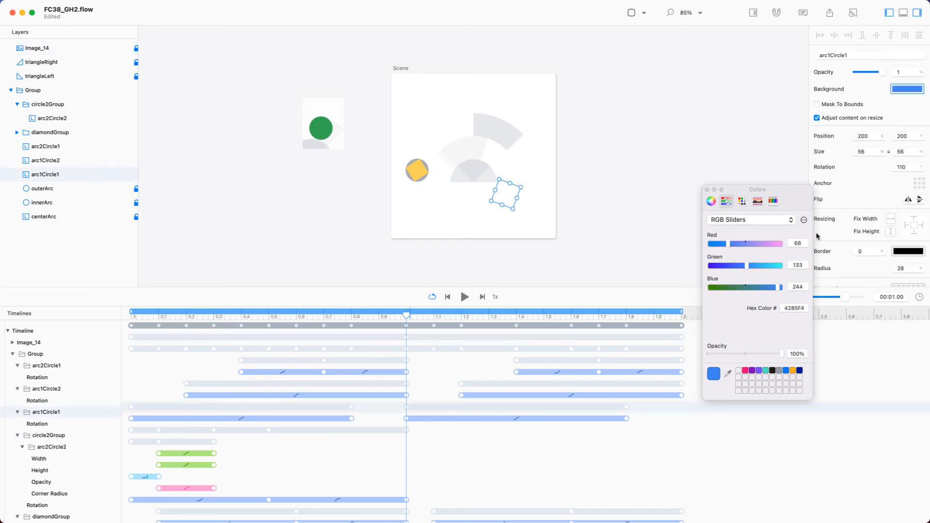
{"action": "left_click", "coordinate": [728, 373]}
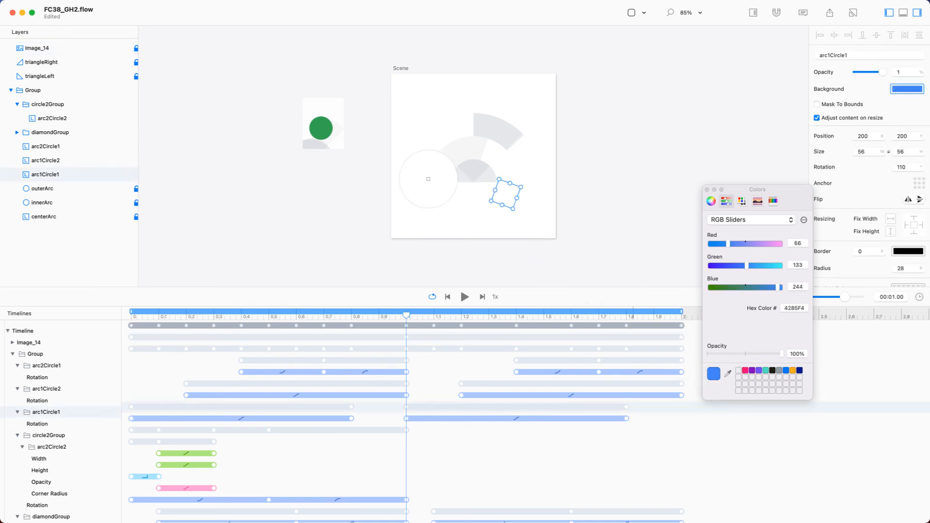
{"action": "left_click", "coordinate": [316, 125]}
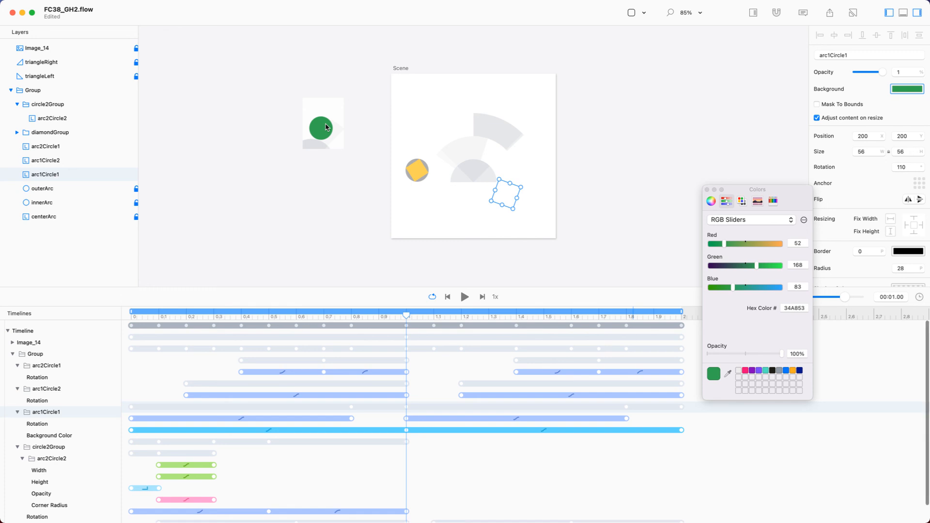
Step: Delete arc1Circle1's background color keyframe at 2.0 s and set the remaining color transition's easing to Step Right
{"action": "left_click", "coordinate": [682, 430]}
{"action": "key", "text": "Delete"}
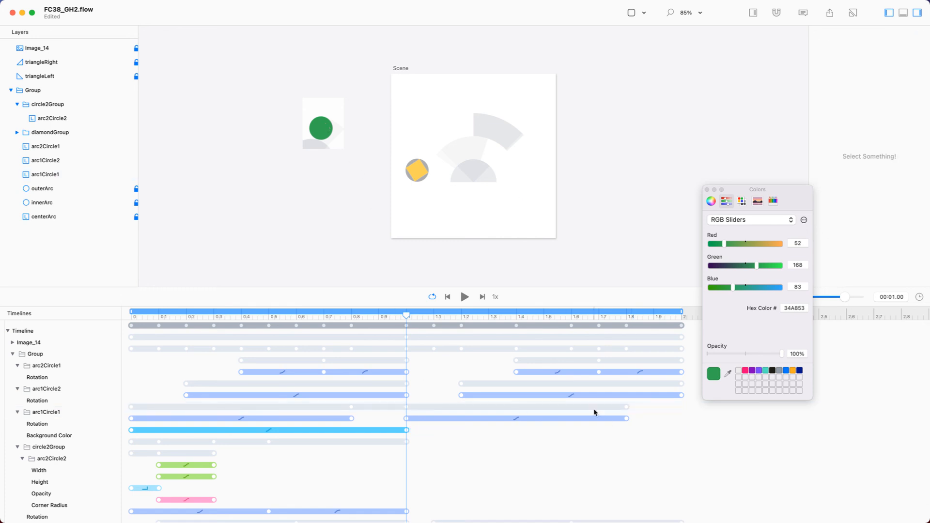
{"action": "left_click", "coordinate": [268, 430]}
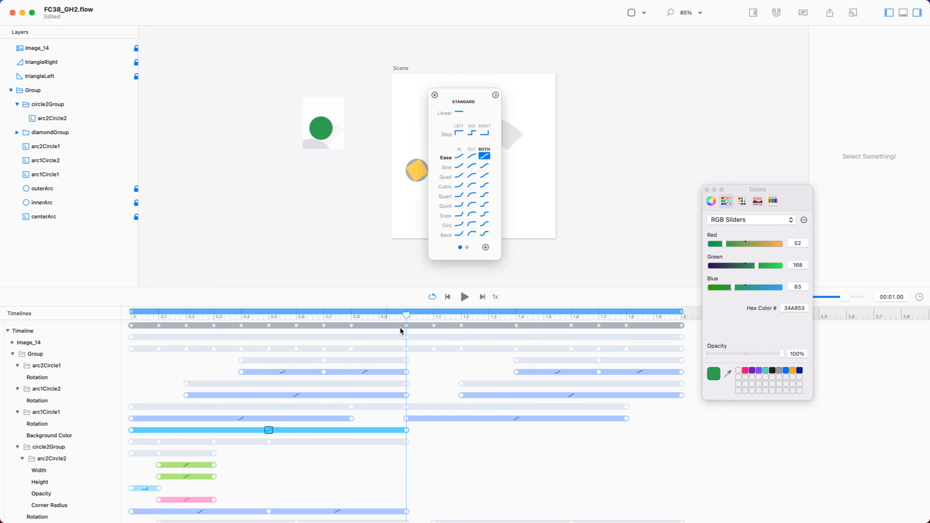
{"action": "left_click", "coordinate": [484, 134]}
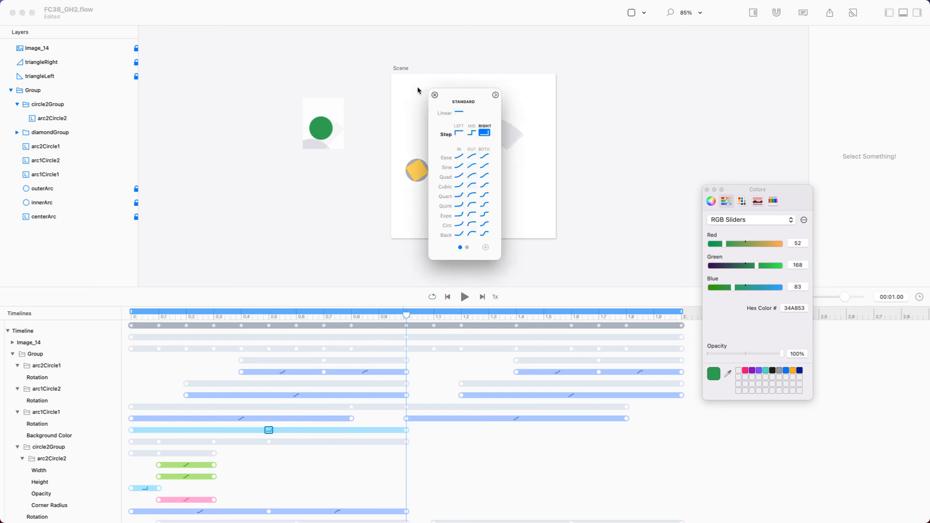
{"action": "left_click", "coordinate": [434, 95]}
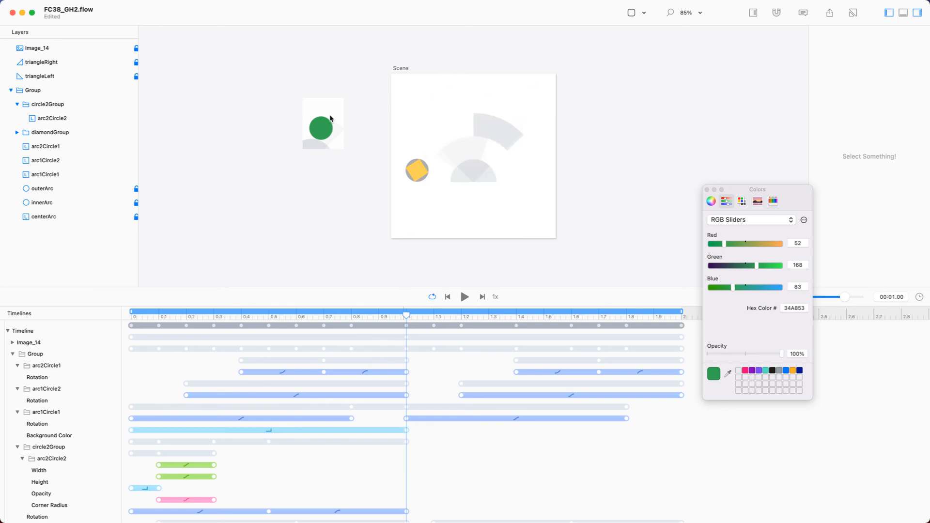
Step: Delete the pasted Image_14 reference layer and play back the animation in an enlarged canvas area with the Colors window closed
{"action": "left_click", "coordinate": [72, 46]}
{"action": "key", "text": "Delete"}
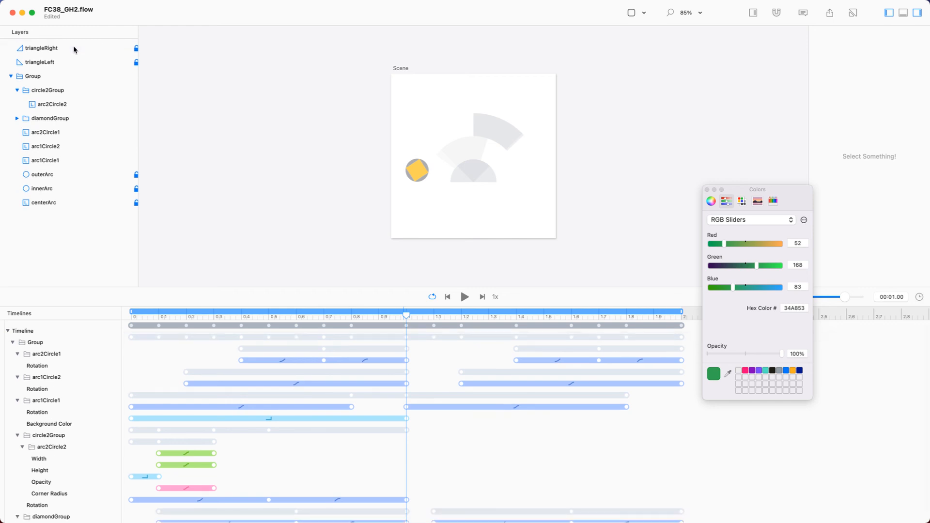
{"action": "key", "text": "space"}
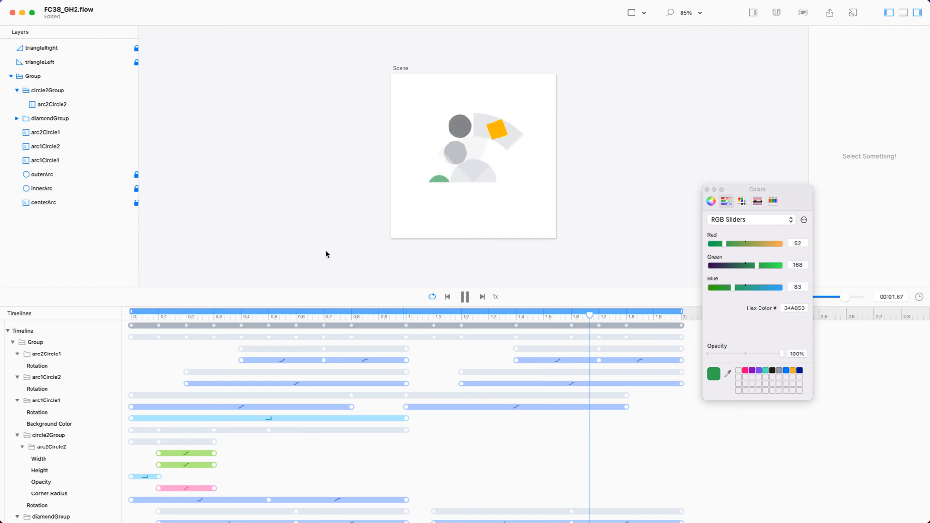
{"action": "left_click", "coordinate": [706, 191]}
{"action": "left_click_drag", "start_coordinate": [735, 286], "coordinate": [759, 456]}
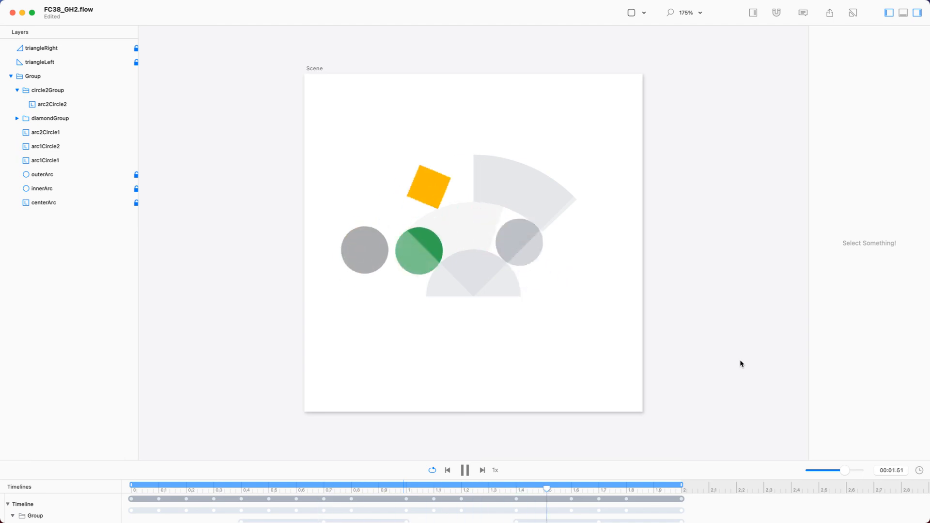